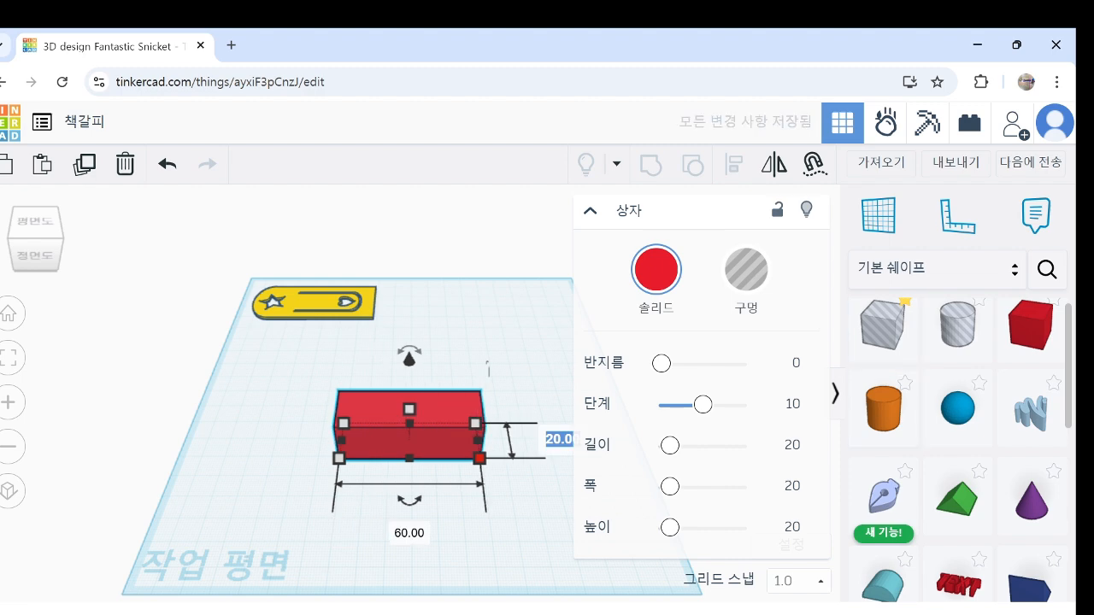
Set the red box's depth to 30 and its height to 1, then deselect it
text(30)
key(Tab)
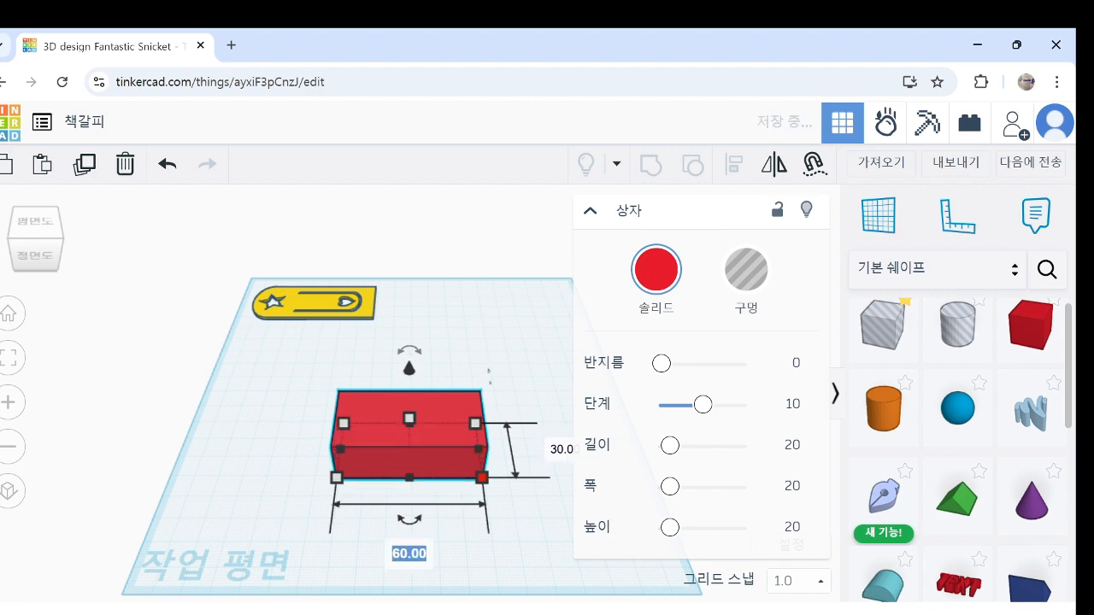
click(409, 418)
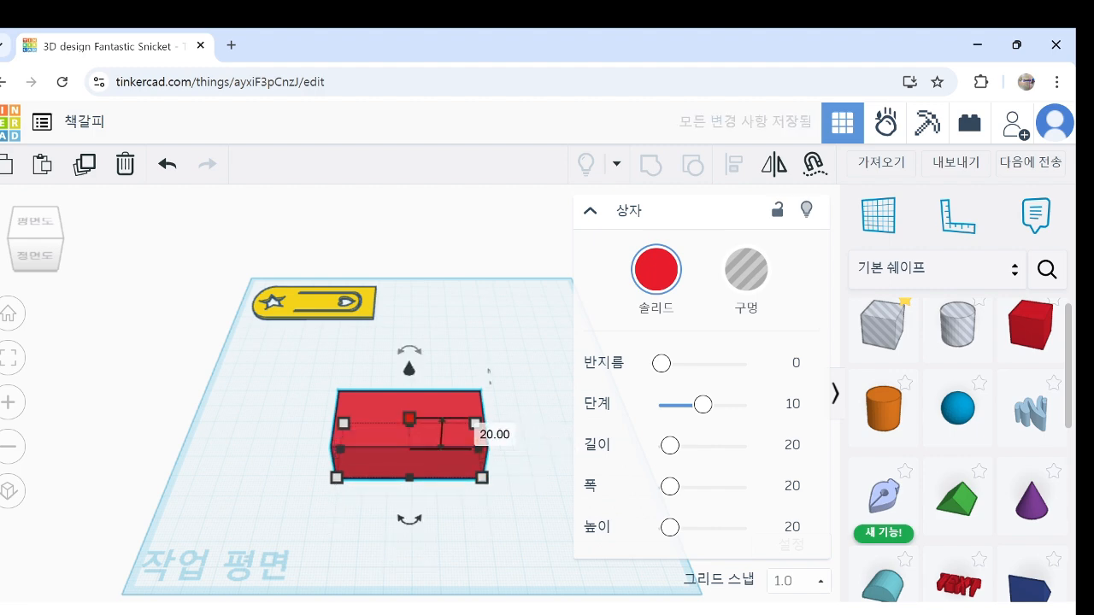
click(495, 433)
text(1)
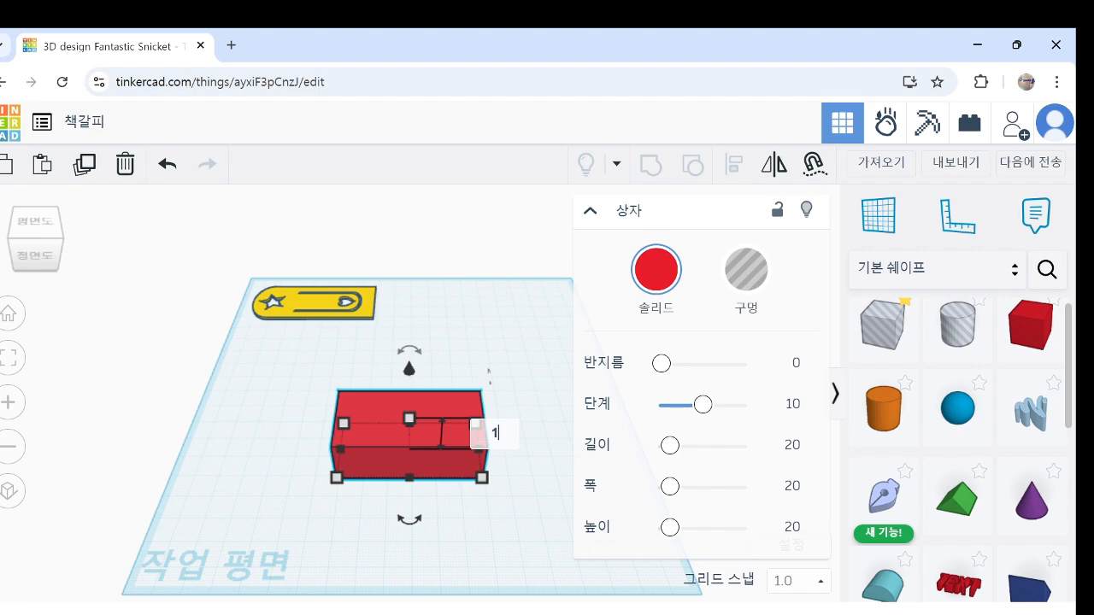
key(Return)
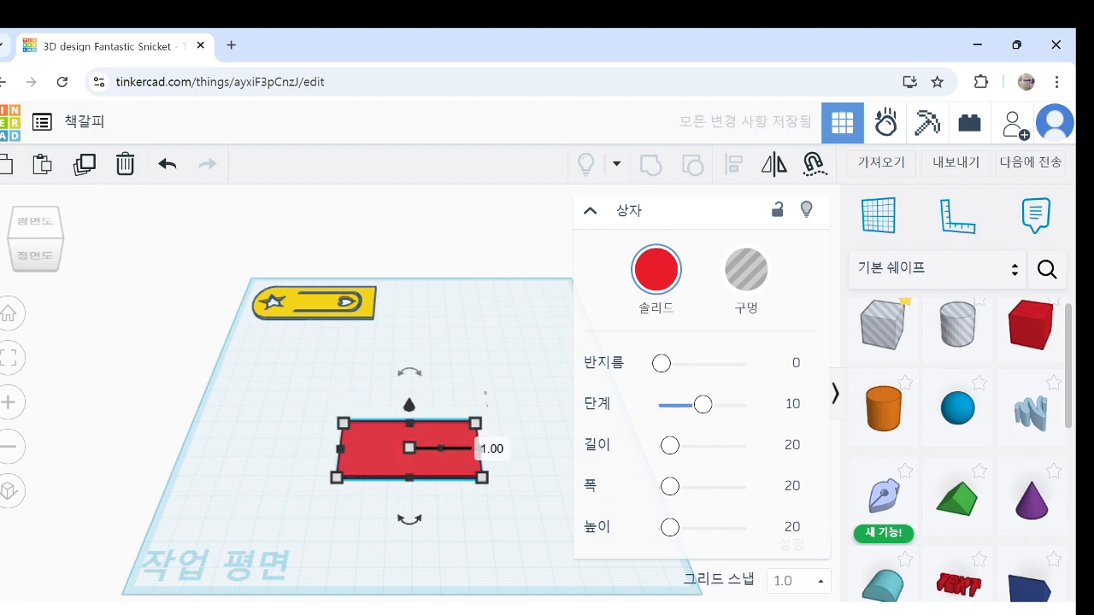
click(590, 210)
click(538, 359)
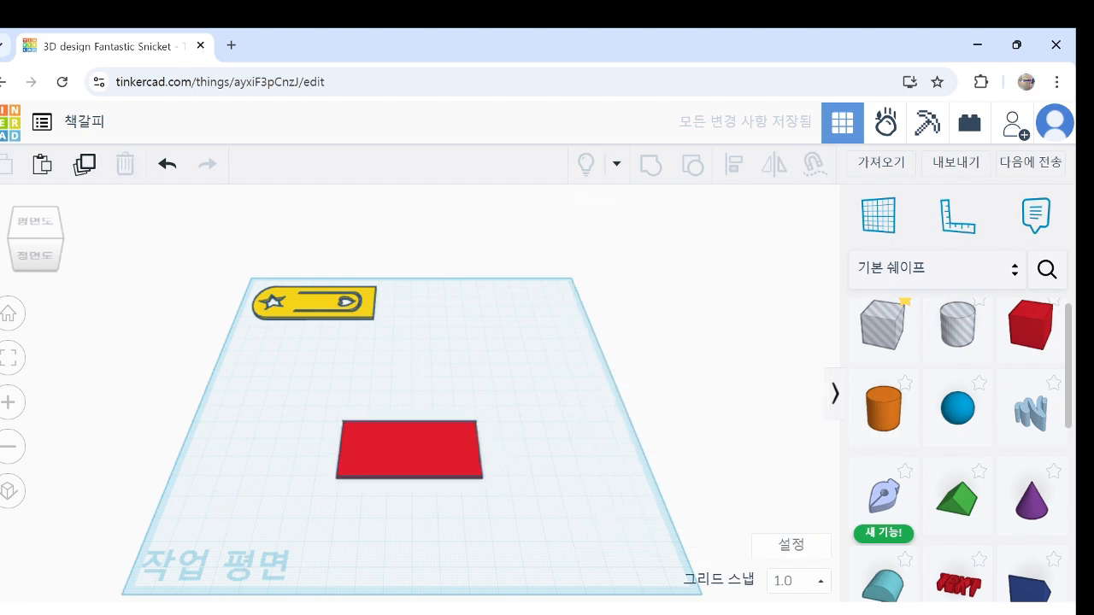
Place a round roof shape on the workplane just beyond the right end of the red plate
scroll(519, 503, up, 3)
middle_drag(519, 503, 547, 535)
scroll(547, 517, up, 2)
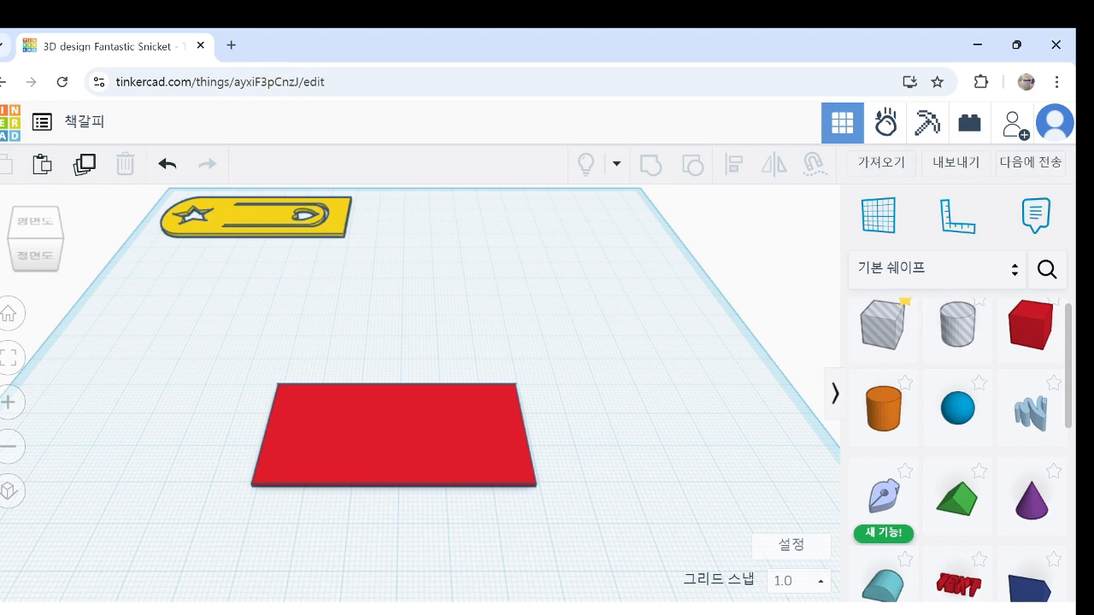
scroll(957, 410, down, 2)
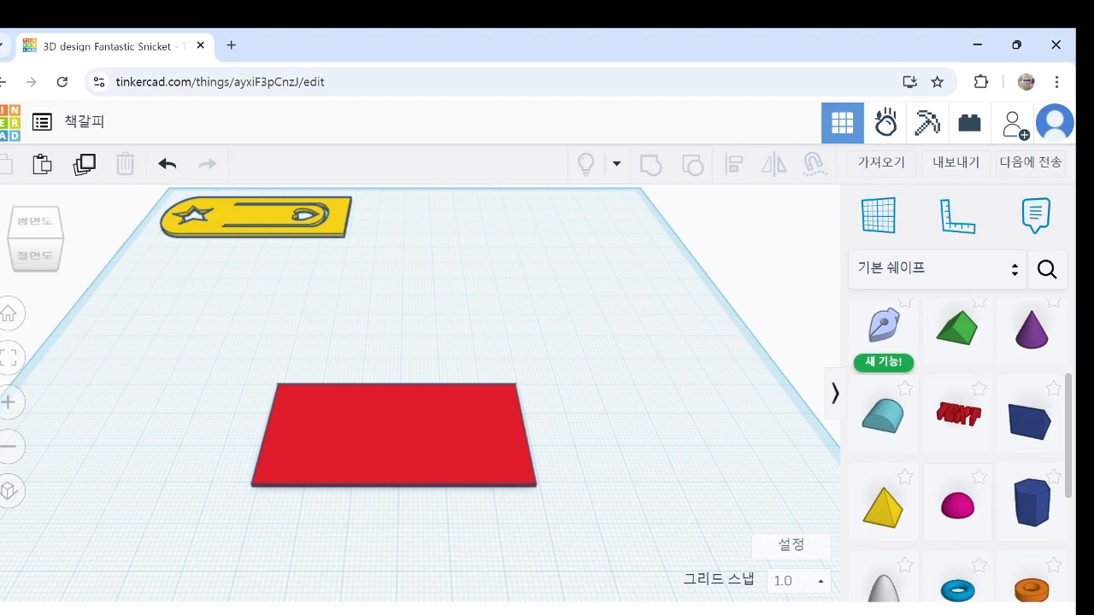
scroll(883, 513, up, 2)
scroll(883, 512, down, 1)
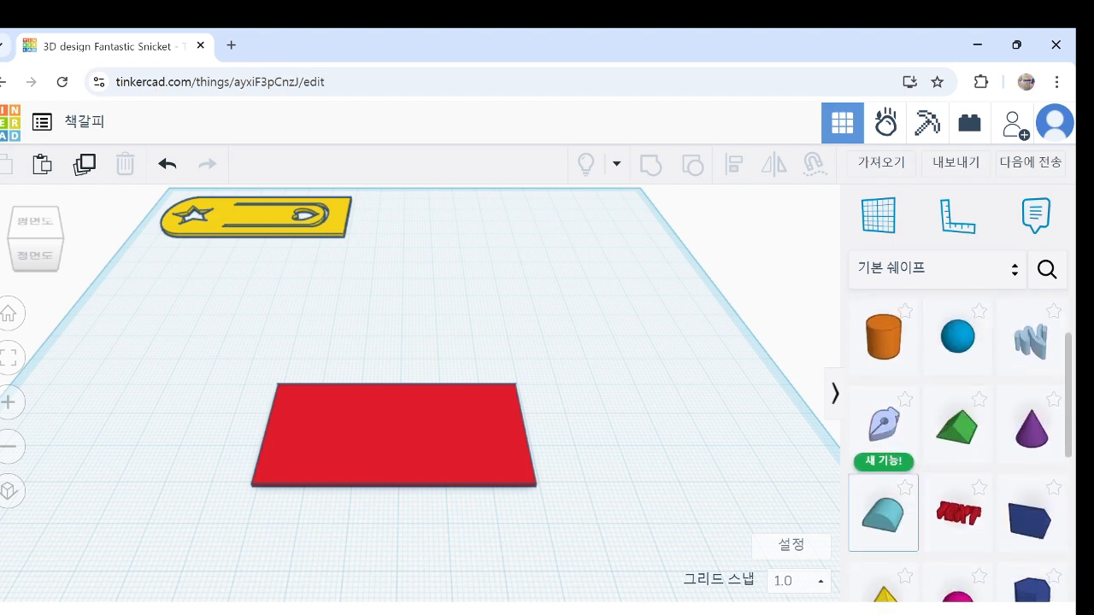
drag(883, 513, 596, 429)
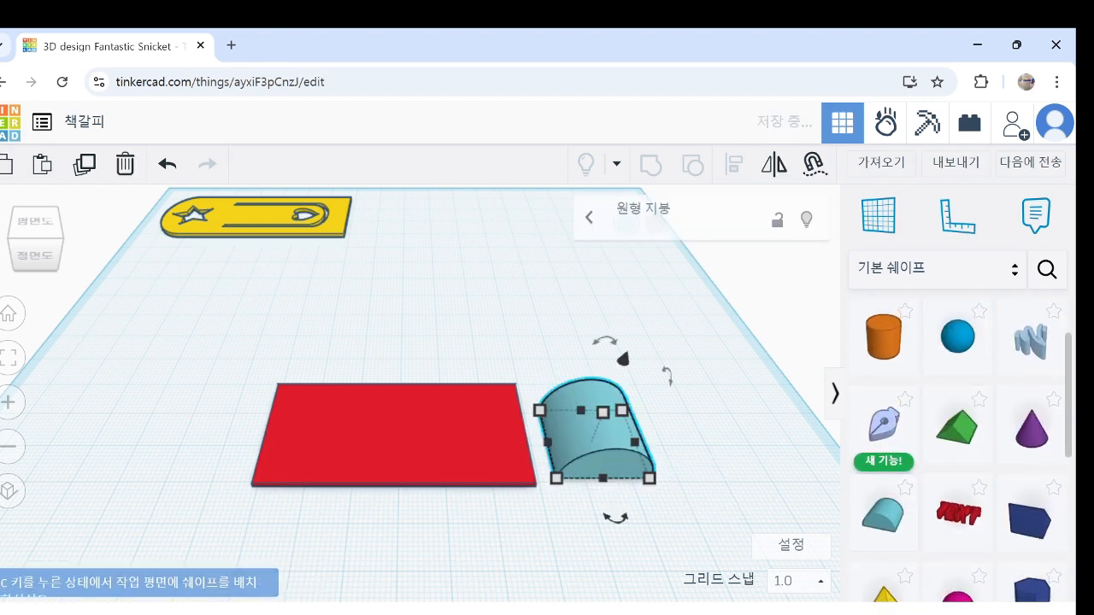
key(Escape)
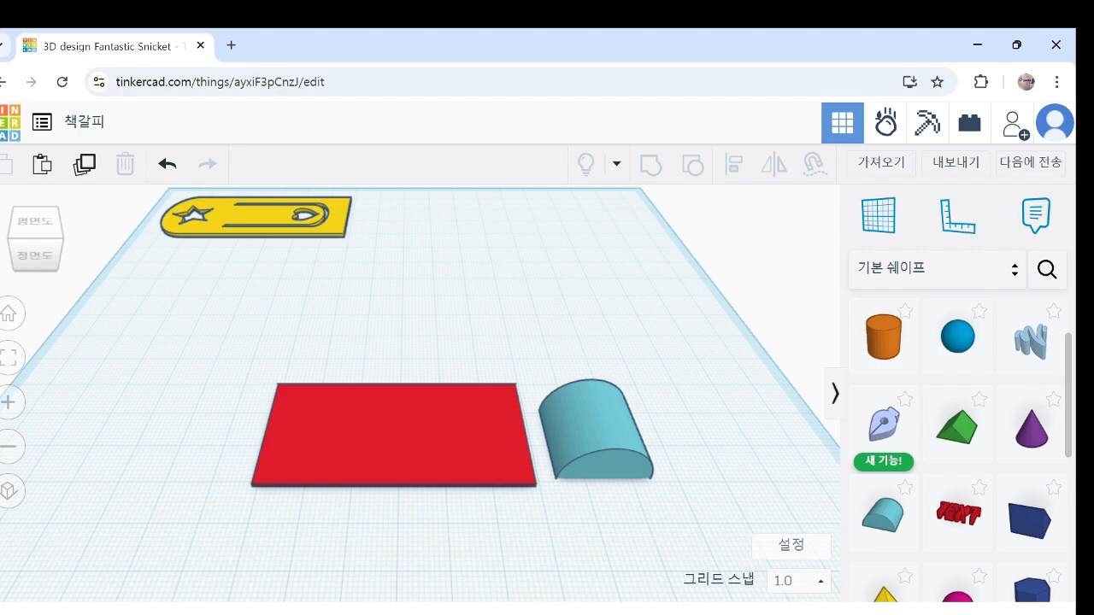
Set the round roof's width to 30 and its depth to 1
click(605, 444)
click(650, 479)
click(628, 554)
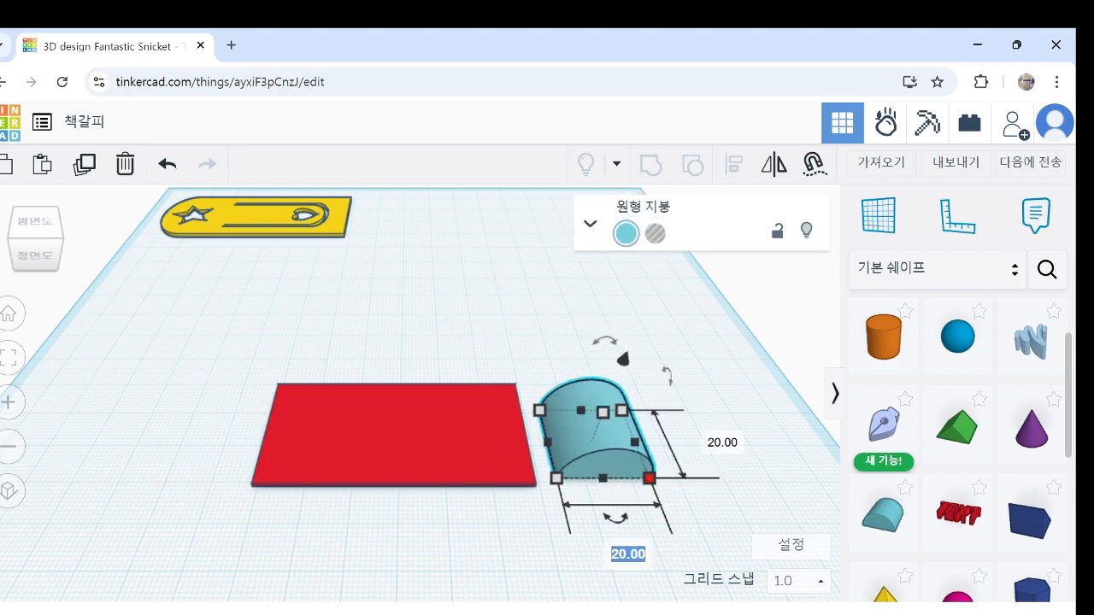
text(30)
key(Tab)
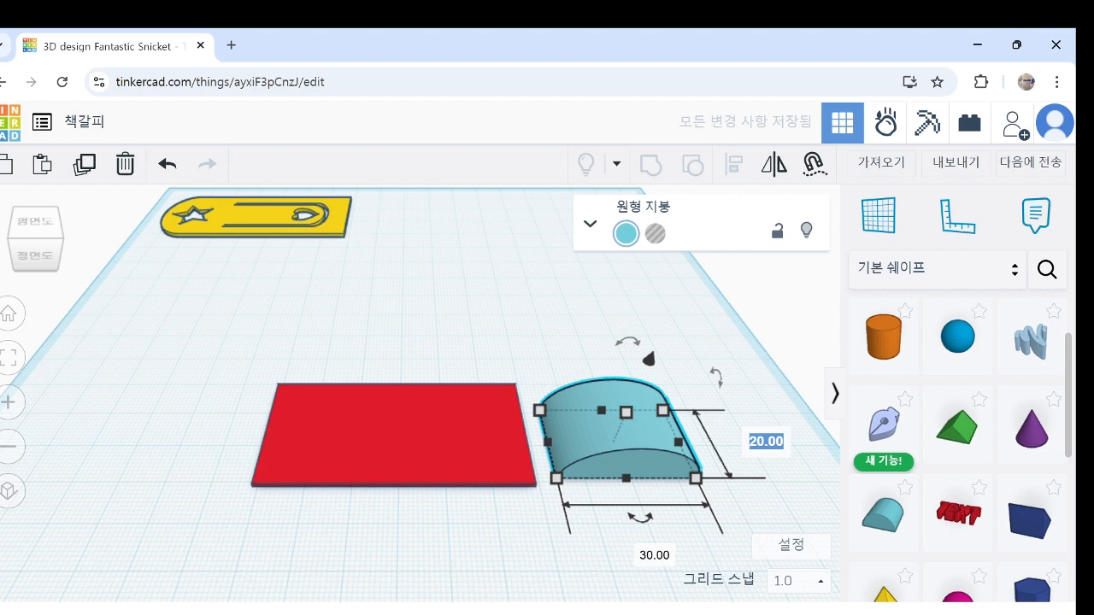
text(1)
key(Return)
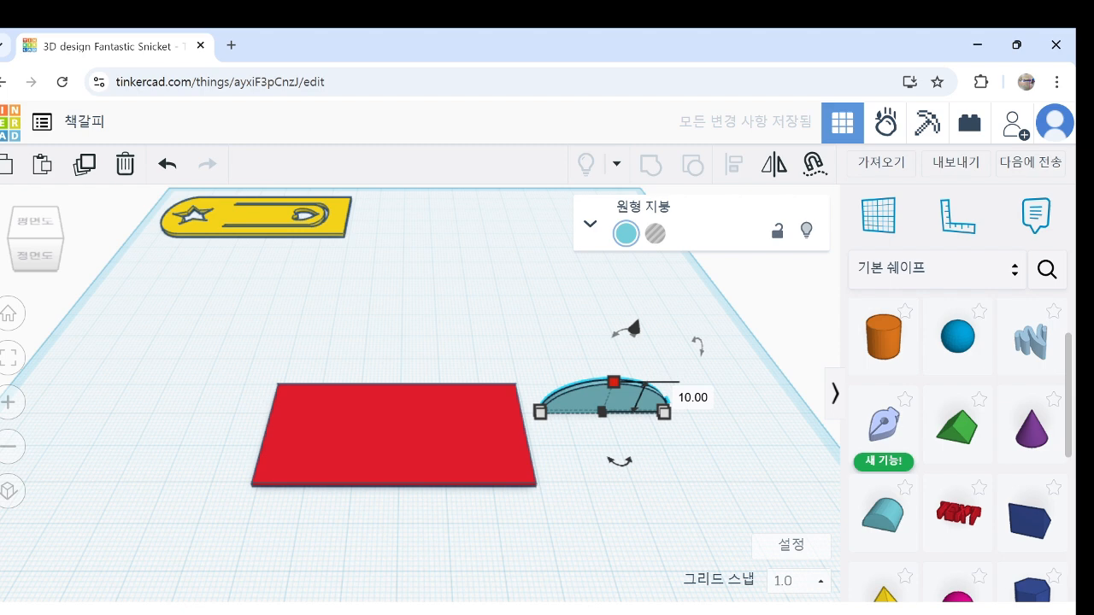
key(Escape)
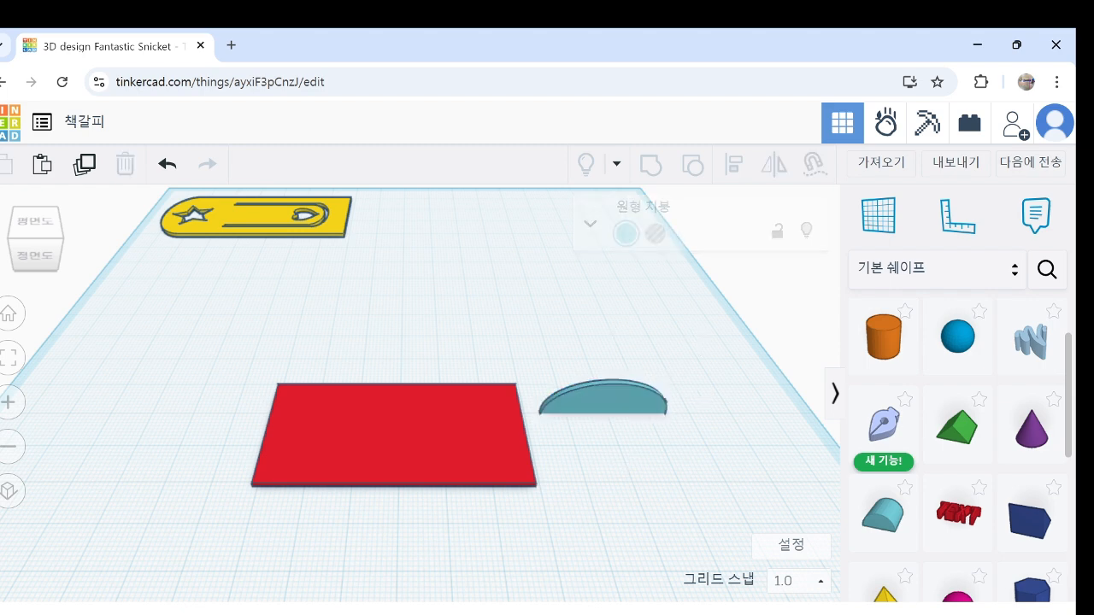
Rotate the thin round roof 90° about its vertical axis so it runs parallel to the plate's short end
click(603, 400)
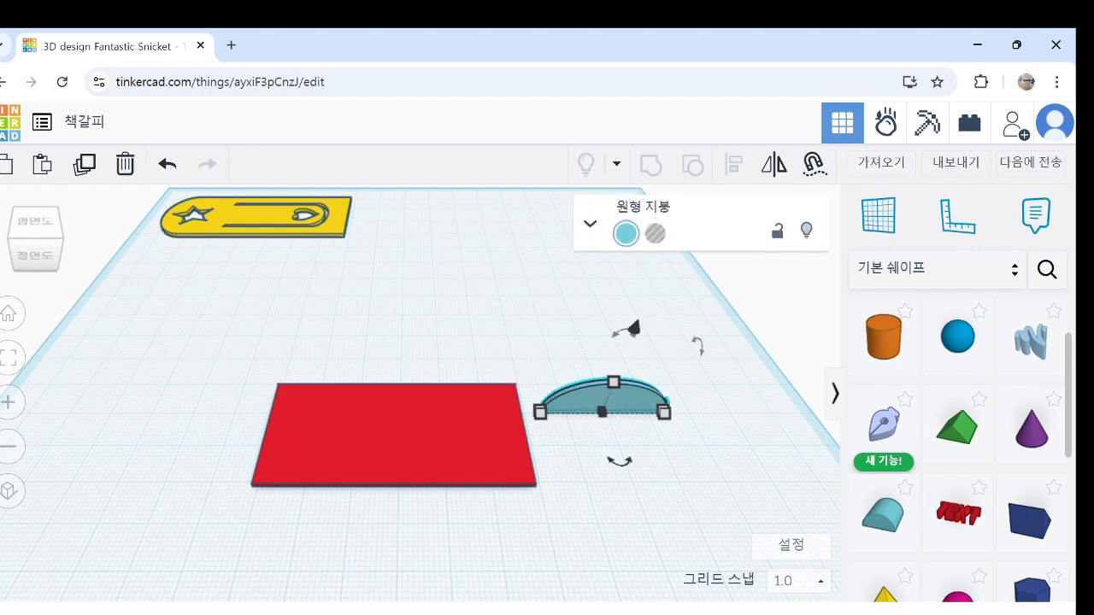
mouse_move(619, 462)
drag(620, 463, 551, 419)
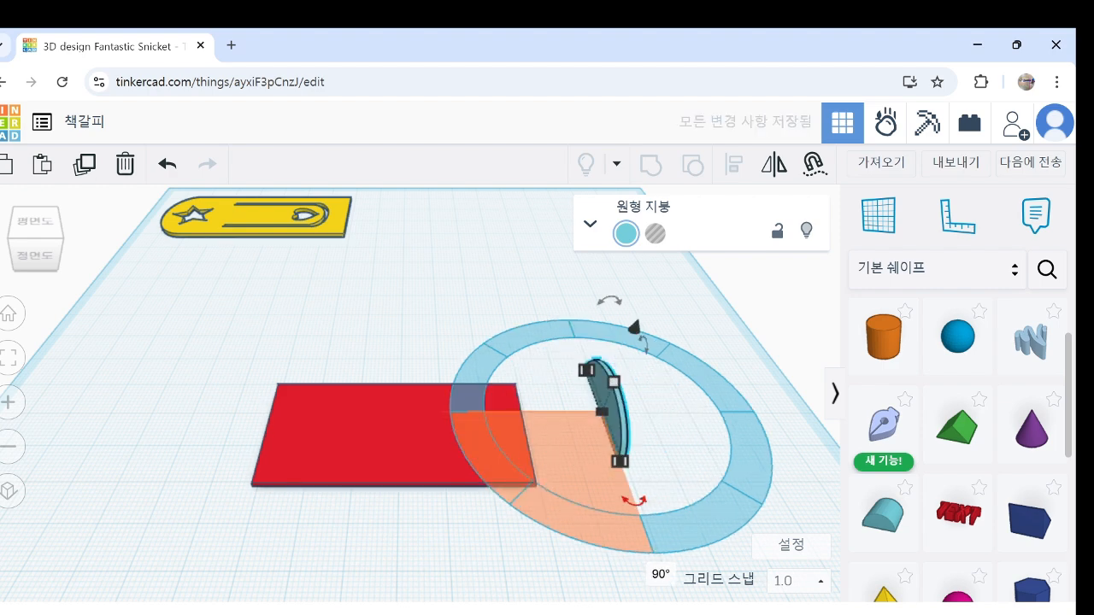
key(Escape)
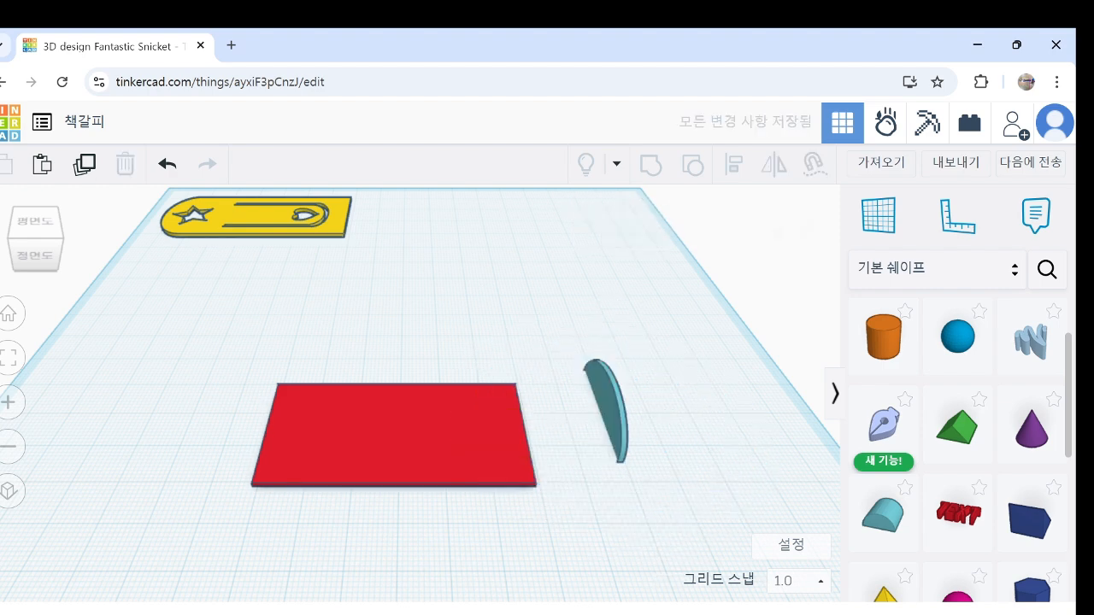
Align the red plate and the round roof on their centres along the depth direction
drag(178, 315, 689, 547)
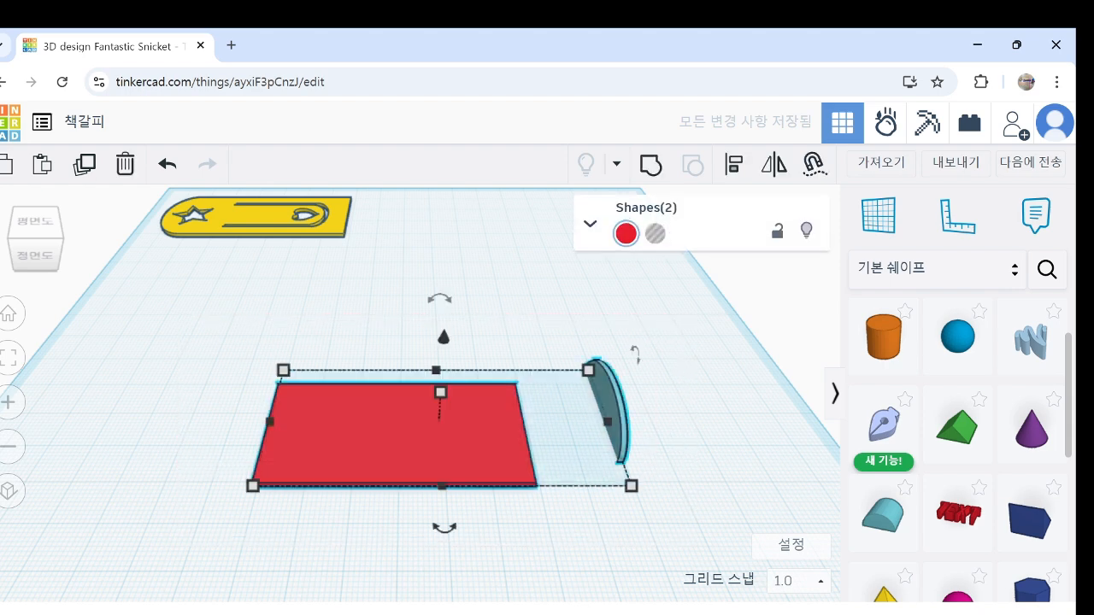
key(l)
click(247, 421)
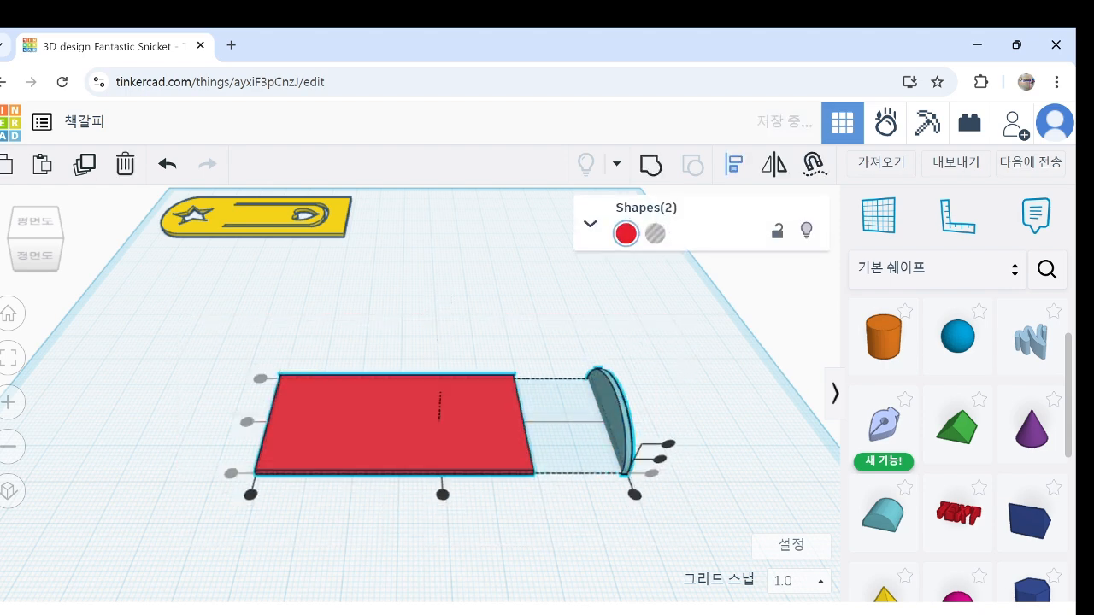
key(Escape)
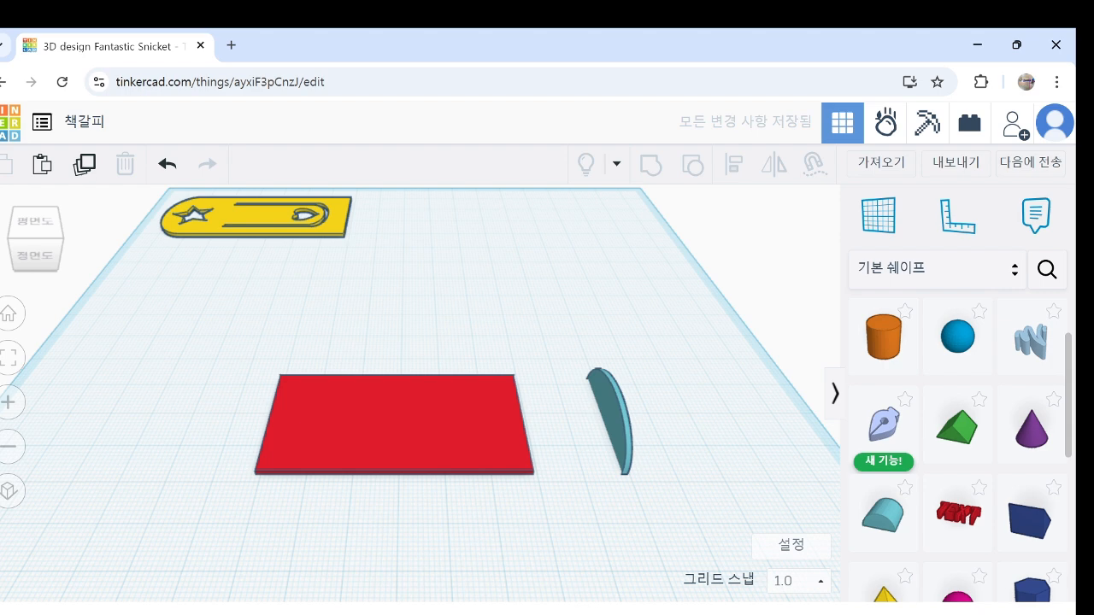
Tip the round roof over so it lies horizontal with its curved edge facing away from the red plate
click(613, 425)
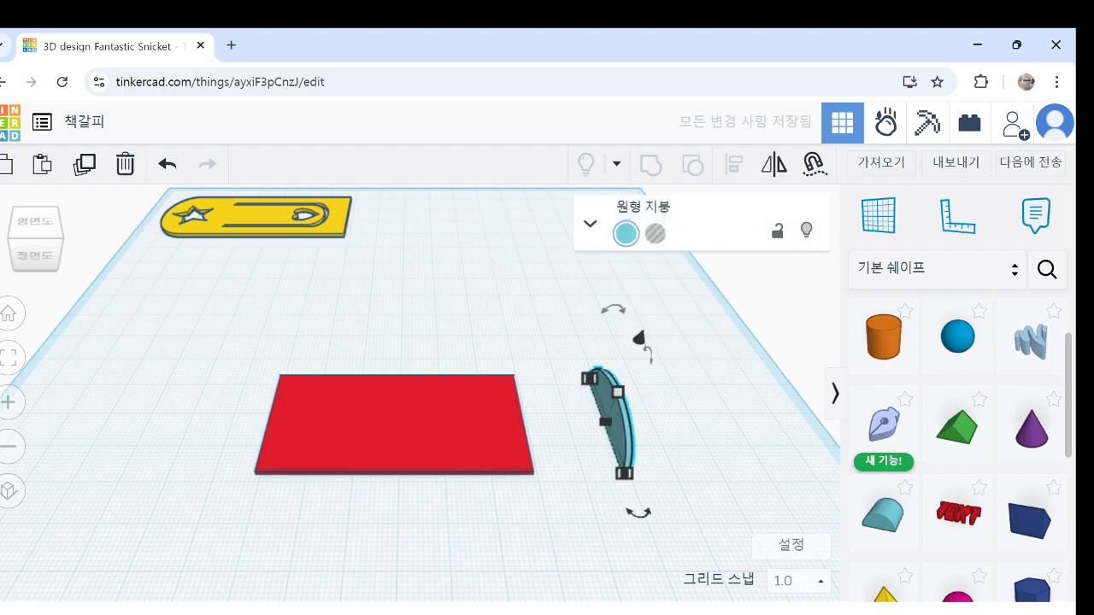
mouse_move(613, 310)
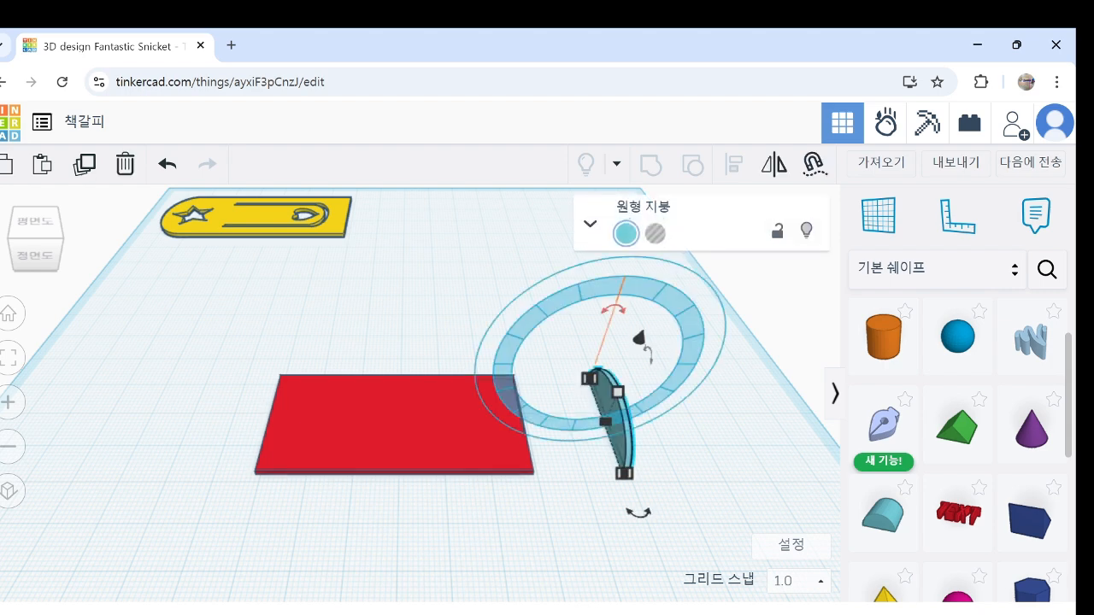
drag(613, 309, 726, 365)
click(727, 364)
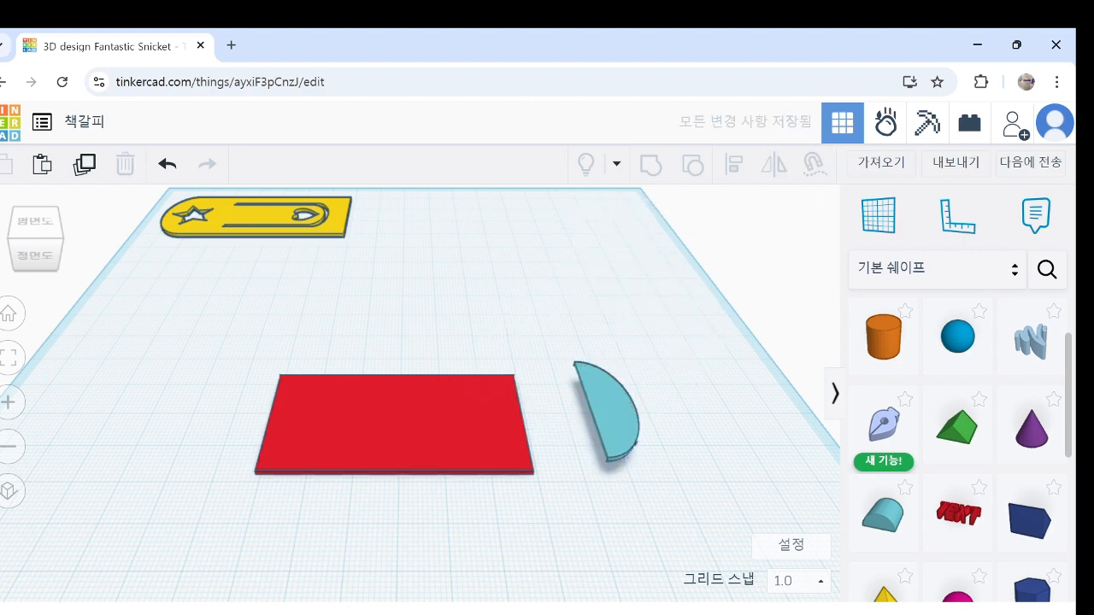
Drop the floating half-round piece down onto the workplane
scroll(608, 504, up, 3)
right_drag(608, 505, 598, 461)
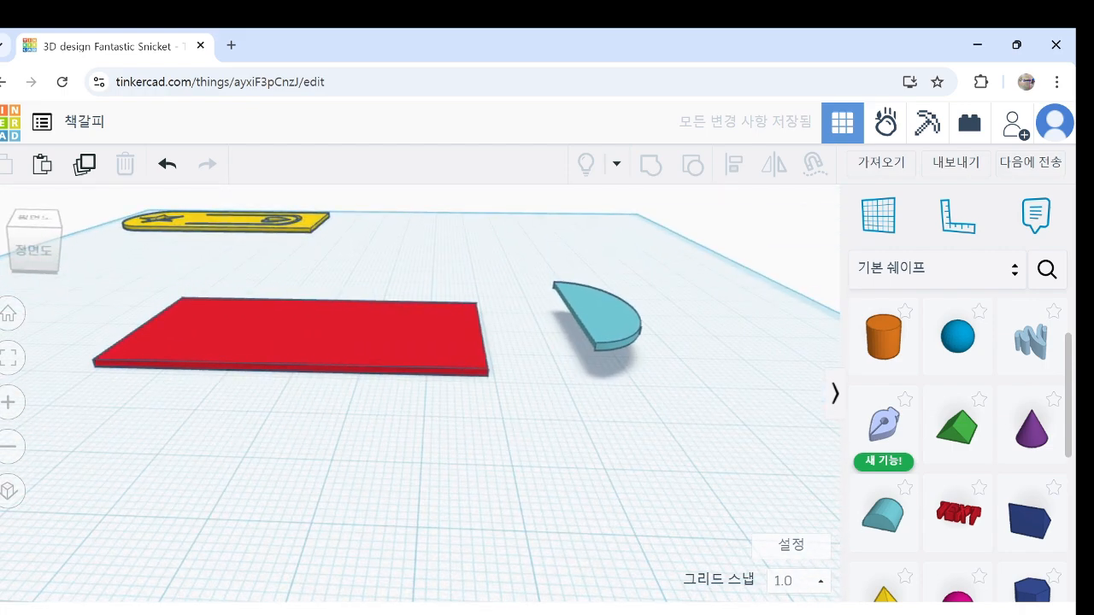
click(608, 322)
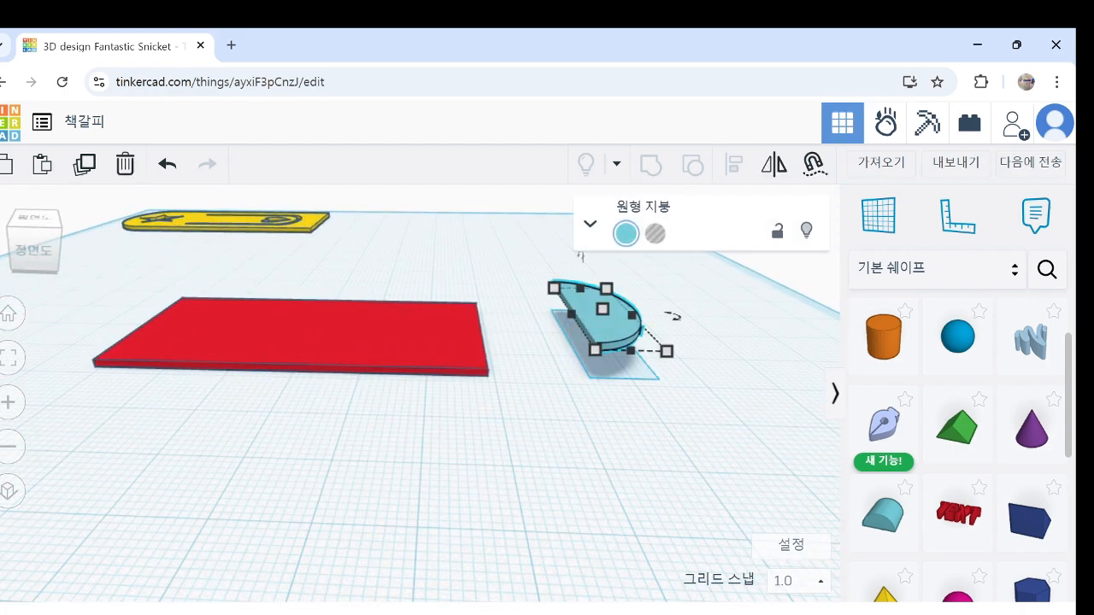
key(d)
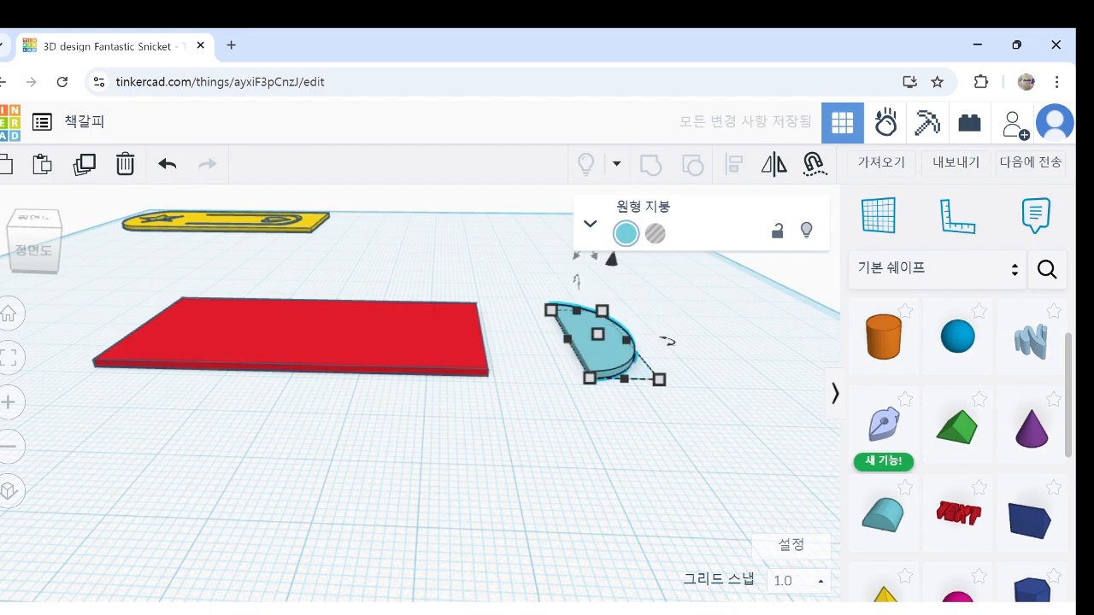
click(530, 444)
right_drag(530, 445, 528, 528)
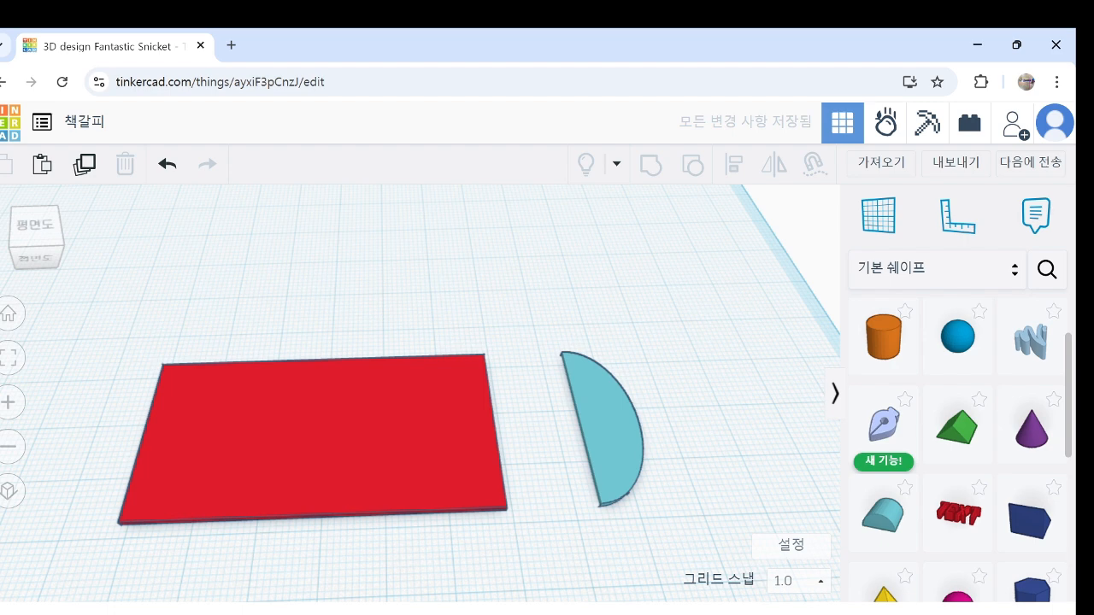
Move the half-round piece left until its straight edge meets the red plate's right end
click(608, 444)
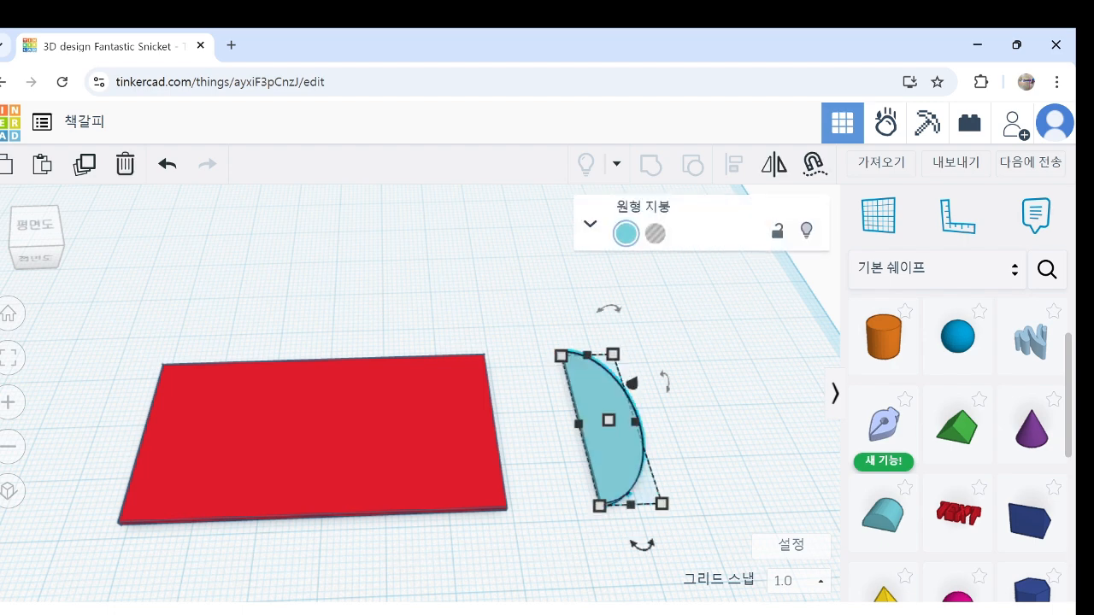
drag(609, 445, 536, 448)
key(Left)
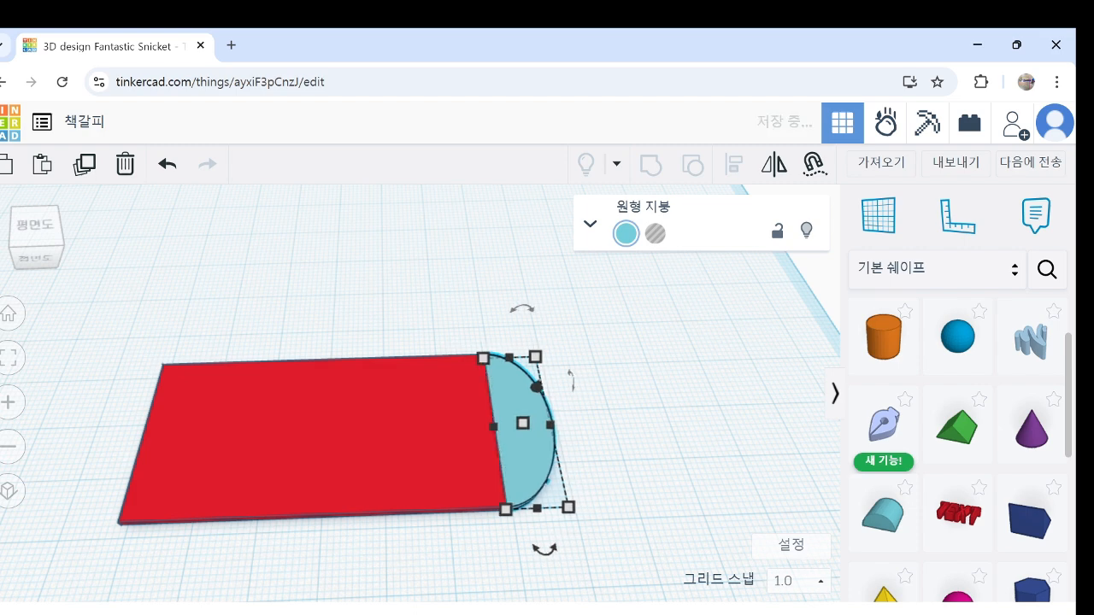
key(Escape)
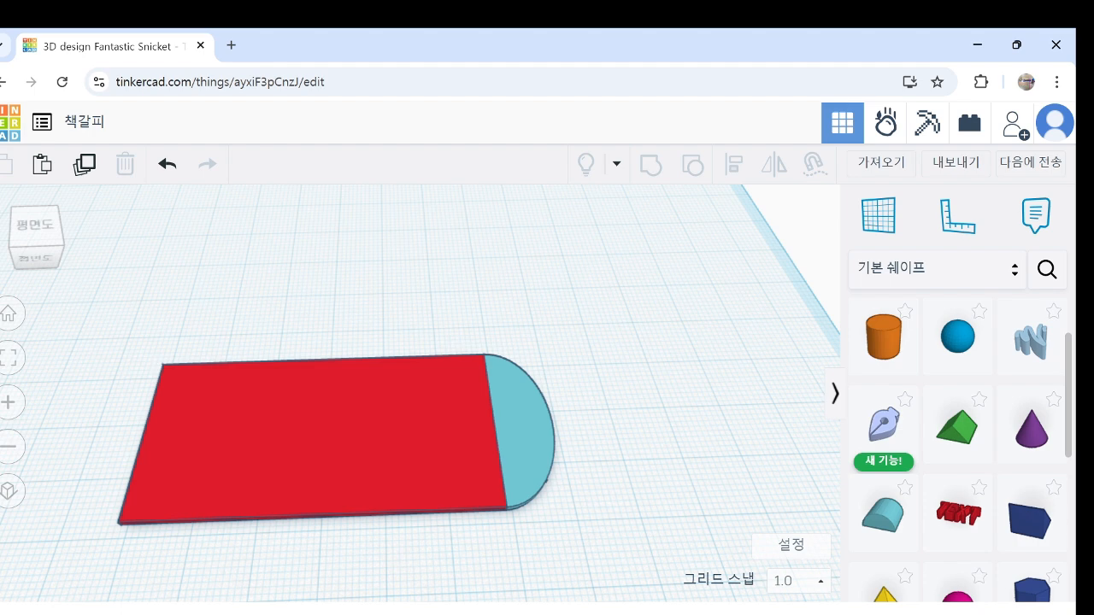
Group the red plate and the half-round piece into one solid shape
drag(75, 331, 603, 530)
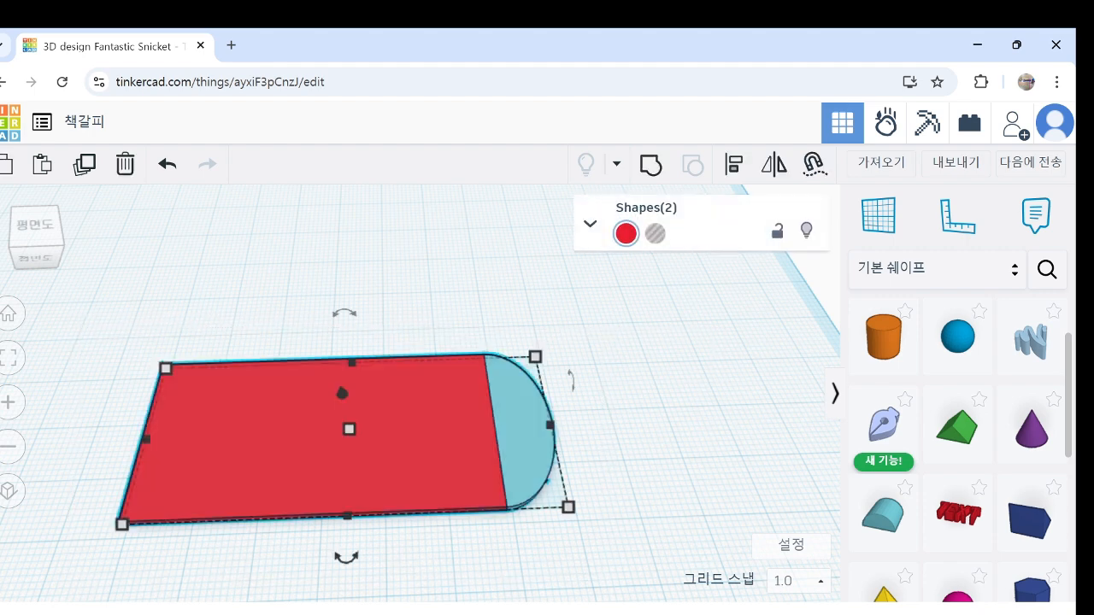
click(652, 165)
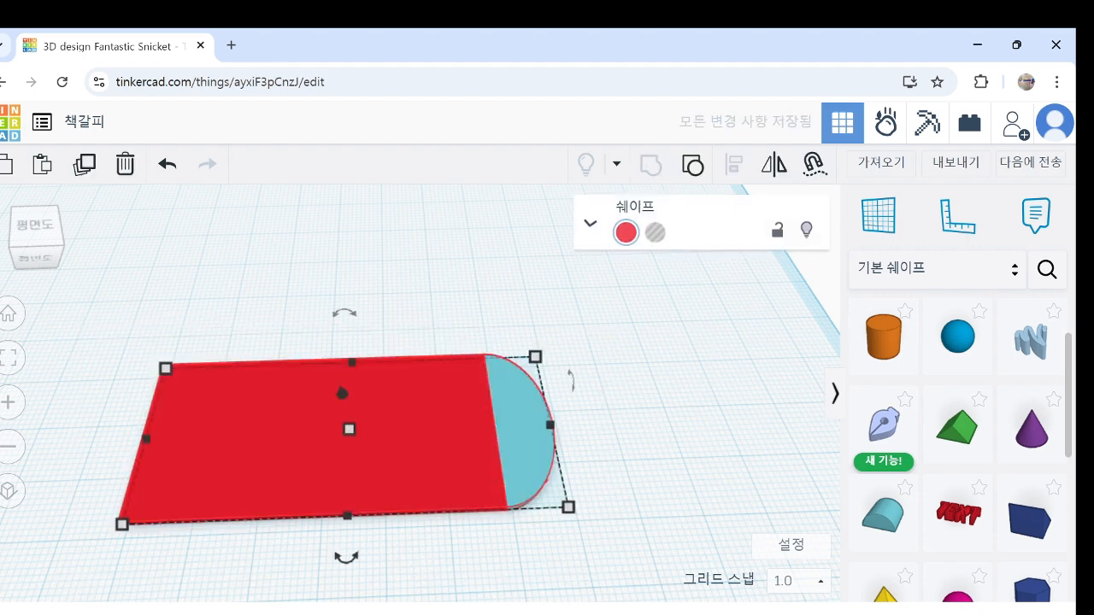
key(Escape)
mouse_move(598, 385)
right_down()
mouse_move(583, 366)
mouse_move(585, 380)
right_up()
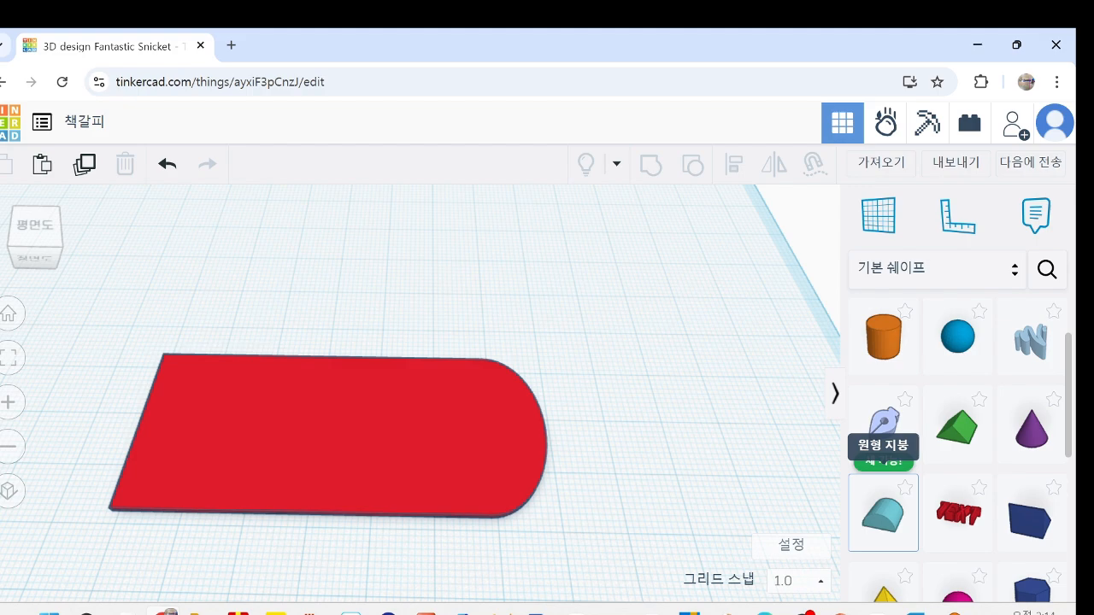
right_drag(479, 410, 514, 385)
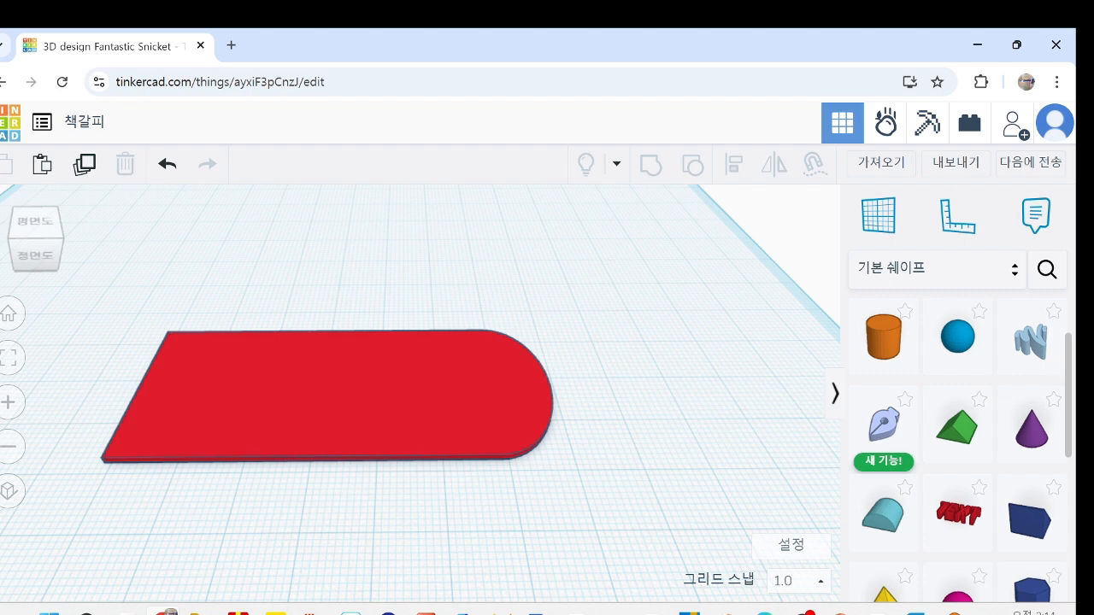
mouse_move(877, 611)
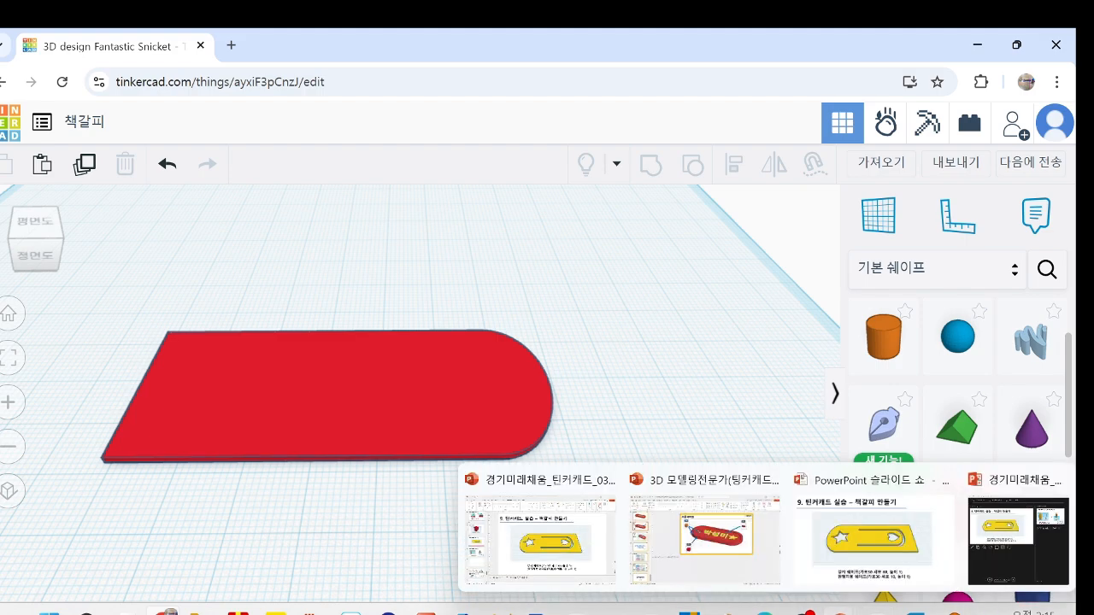
Turn the round-ended red plate a quarter turn so its curved end points to the back, and move it to the left
scroll(419, 393, down, 2)
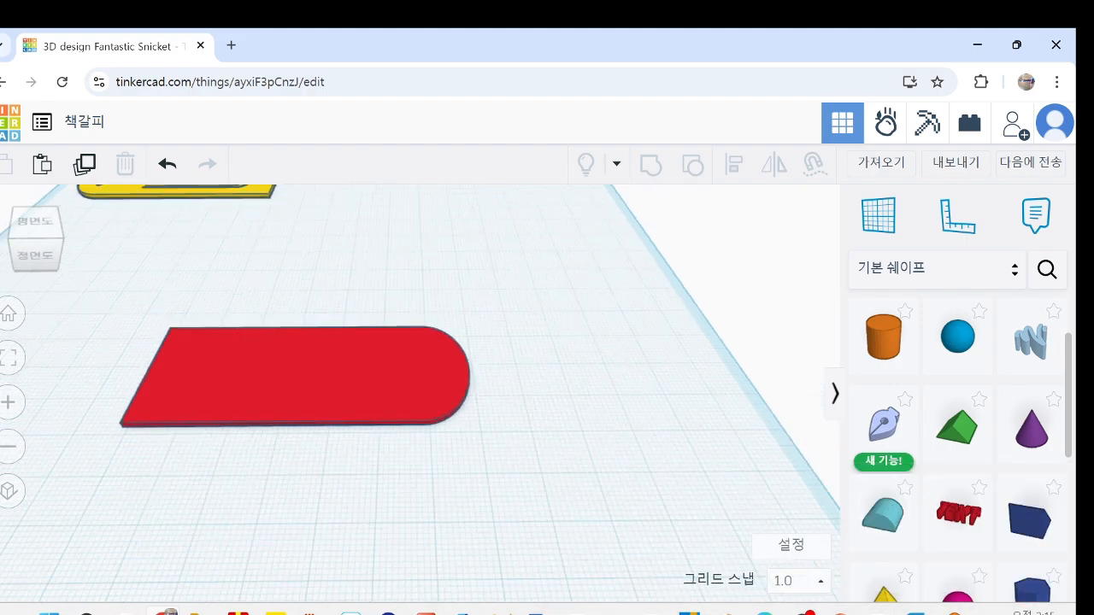
scroll(419, 394, down, 2)
right_drag(419, 393, 419, 364)
middle_drag(418, 364, 466, 474)
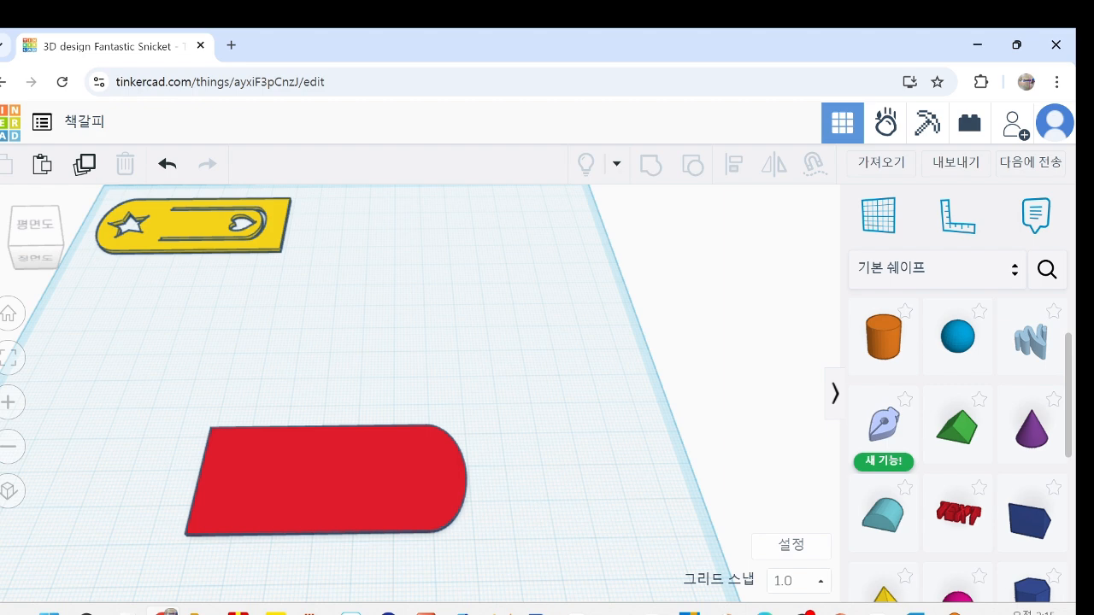
middle_drag(342, 478, 390, 403)
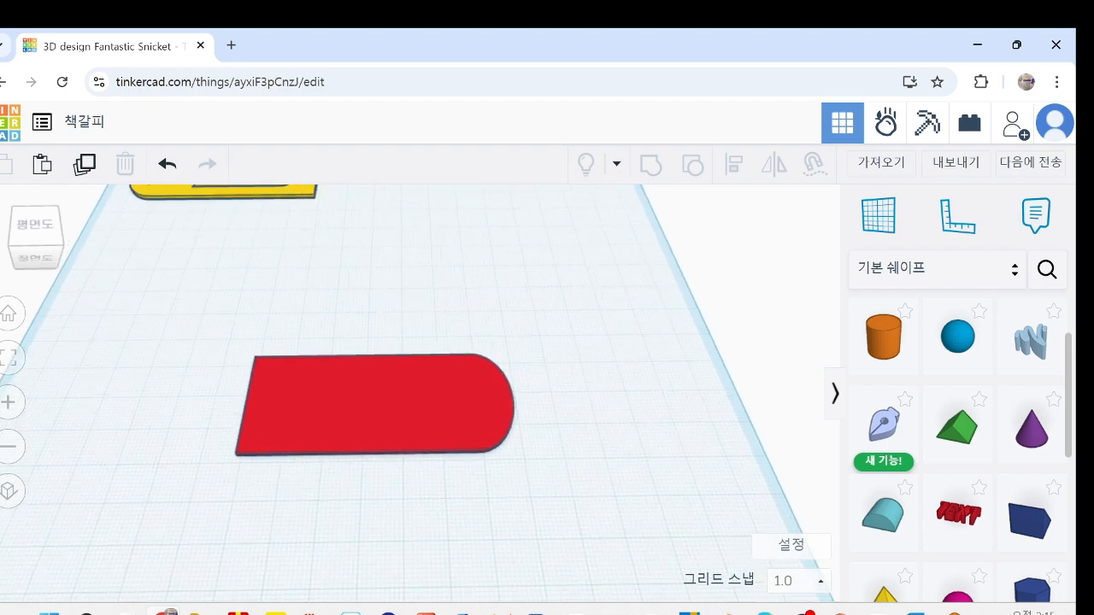
click(390, 405)
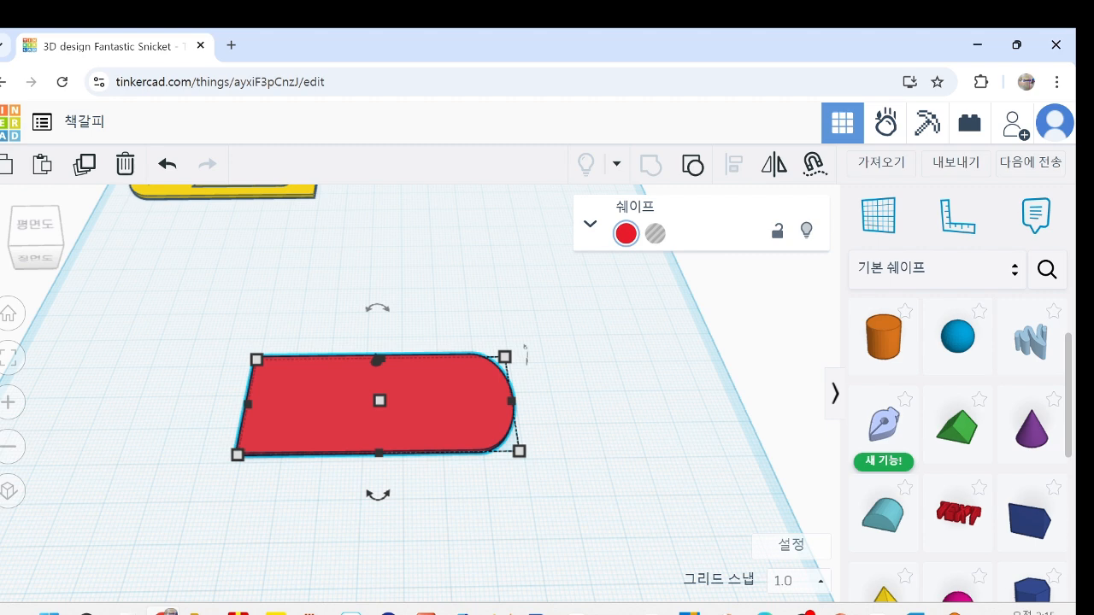
drag(378, 494, 516, 414)
click(564, 385)
drag(385, 367, 246, 337)
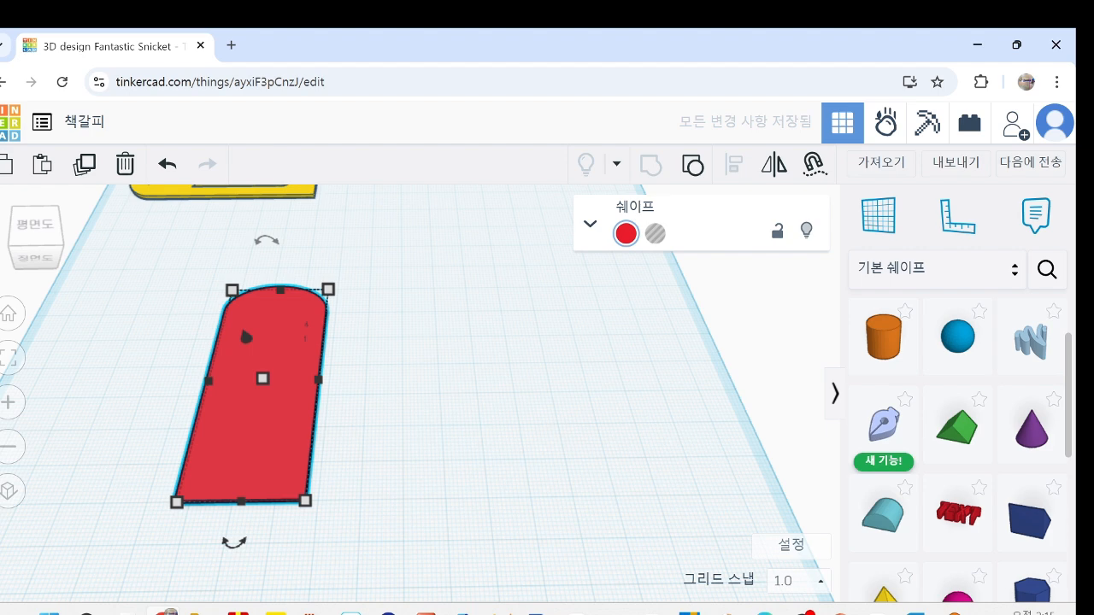
key(Escape)
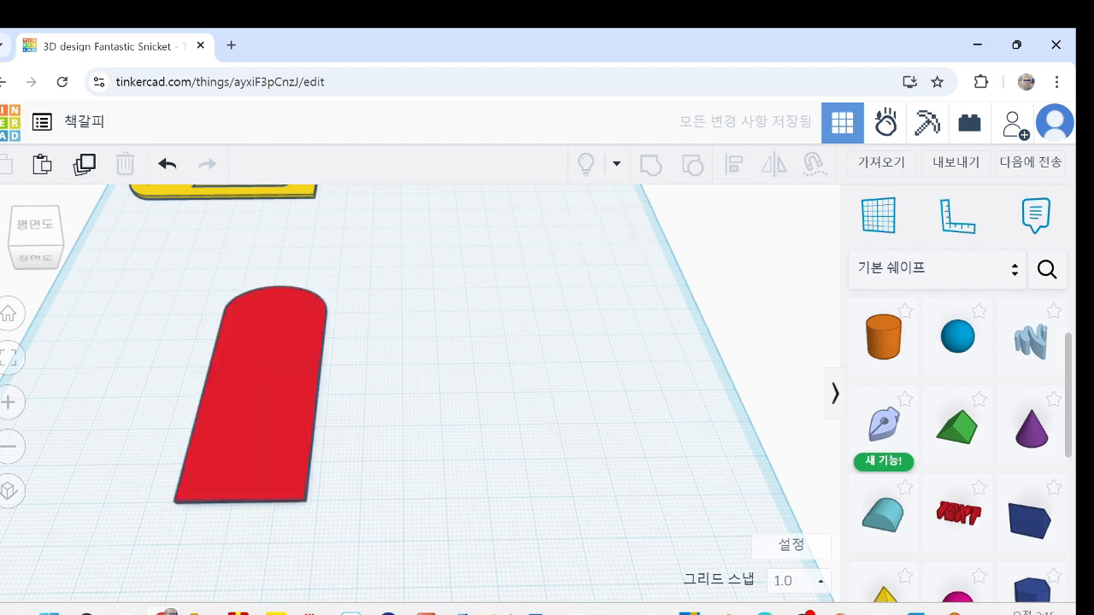
Place one copy of the red plate beside the original, offset 40 mm to the right
alt+drag(261, 379, 409, 378)
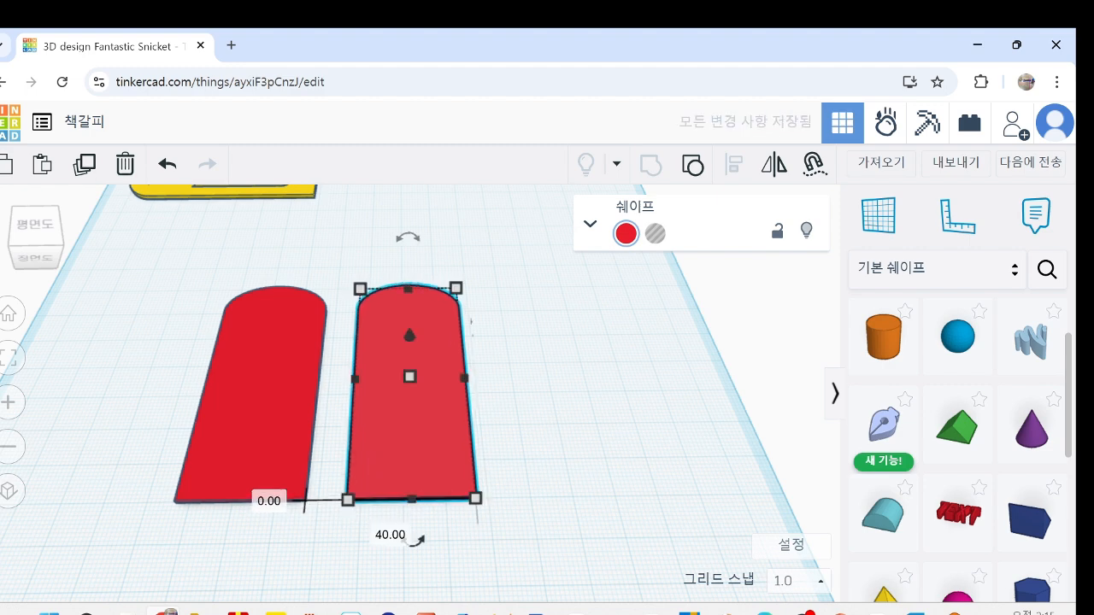
key(Escape)
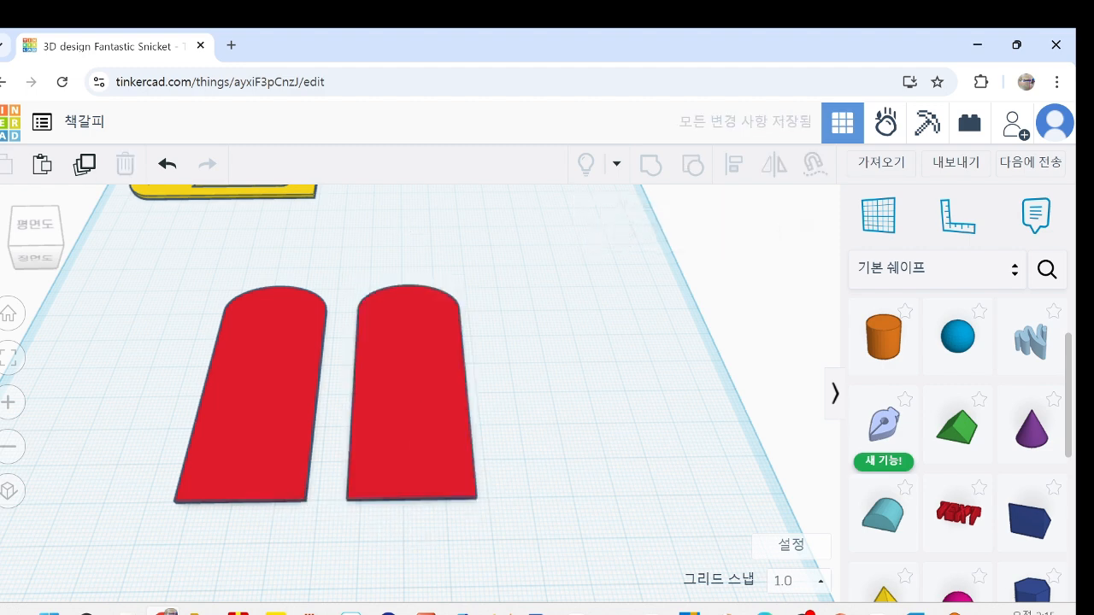
alt+drag(410, 384, 572, 386)
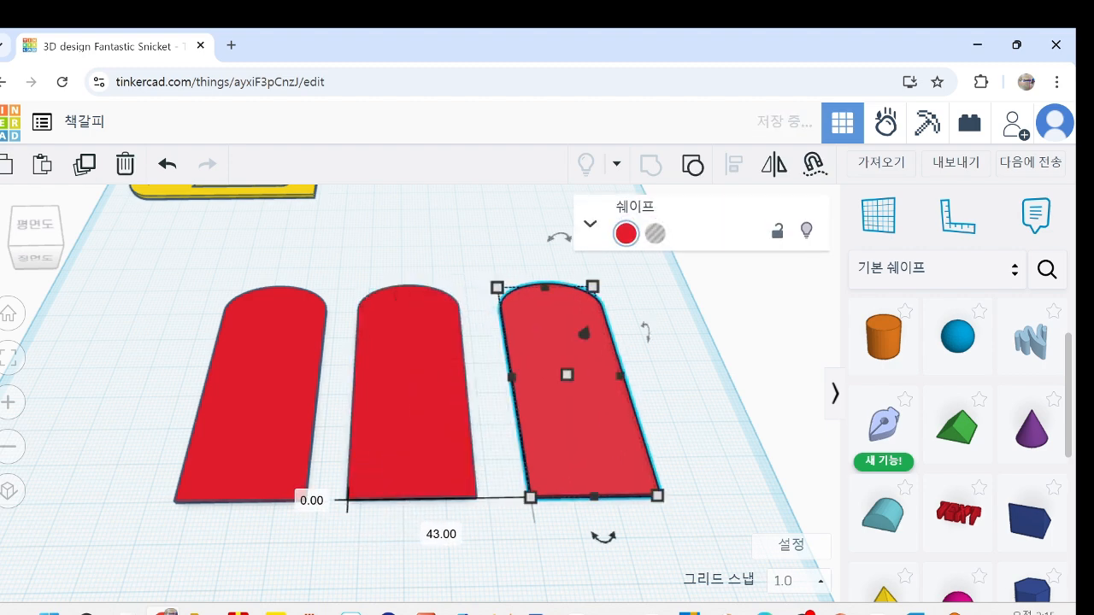
key(Delete)
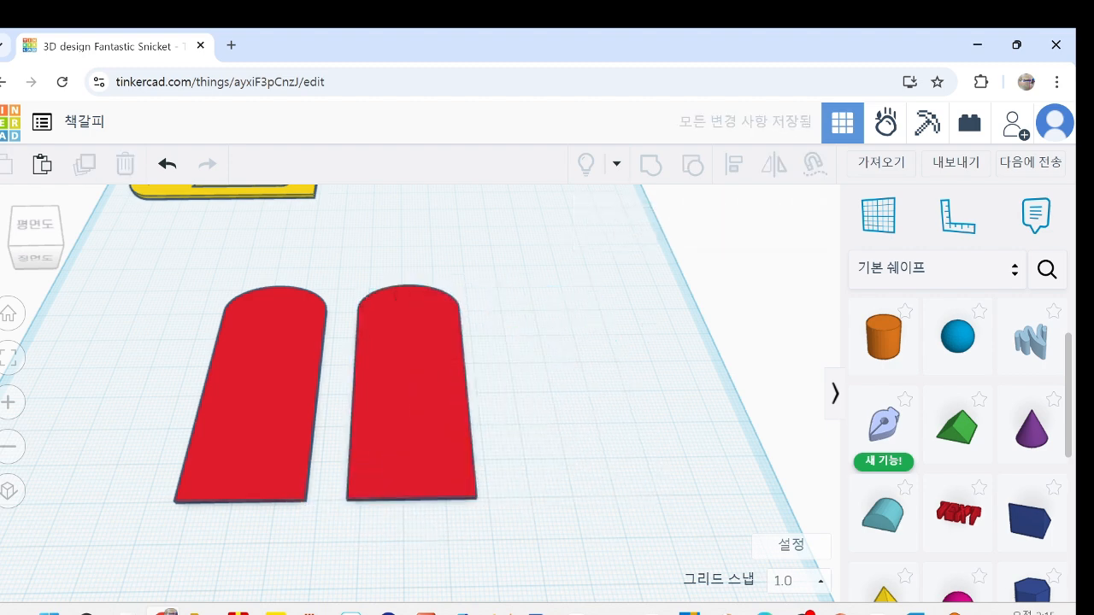
Rotate the copied plate 180° flat on the workplane so its round end faces the front
click(395, 296)
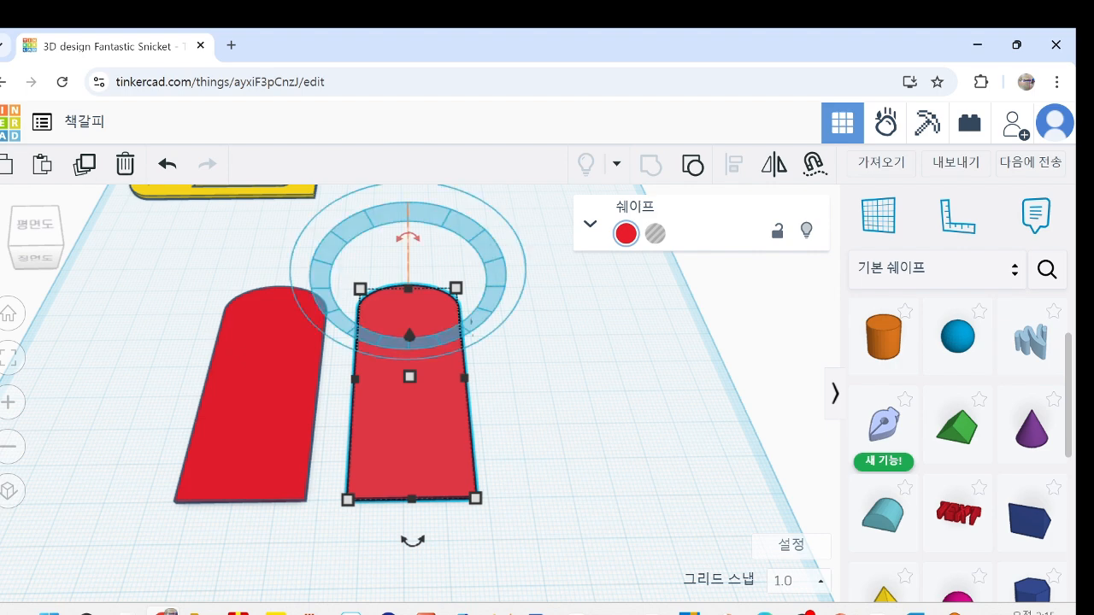
mouse_move(413, 540)
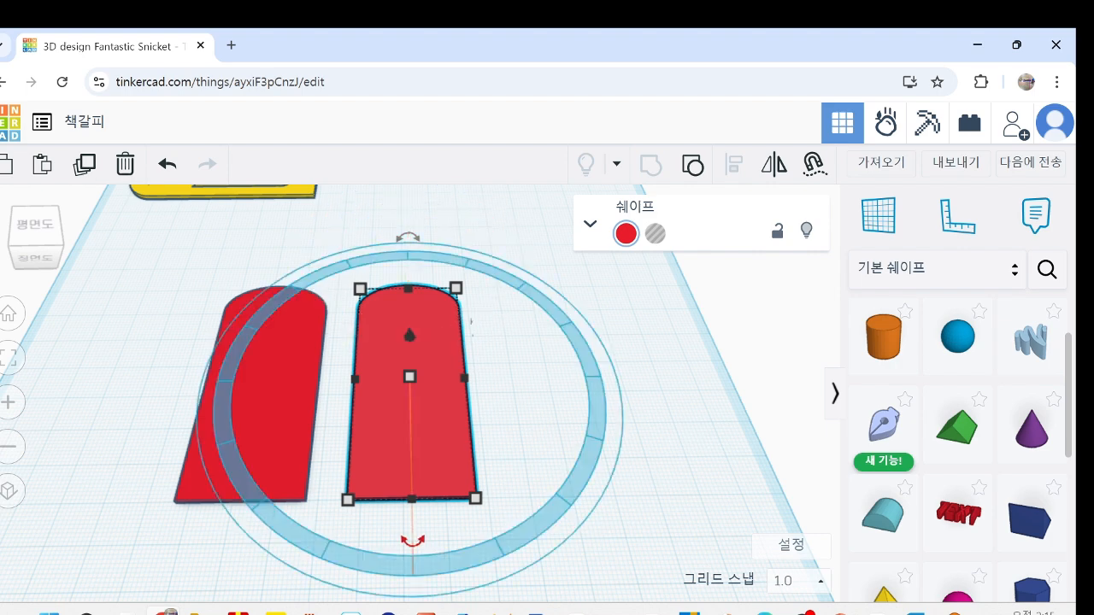
drag(413, 541, 410, 243)
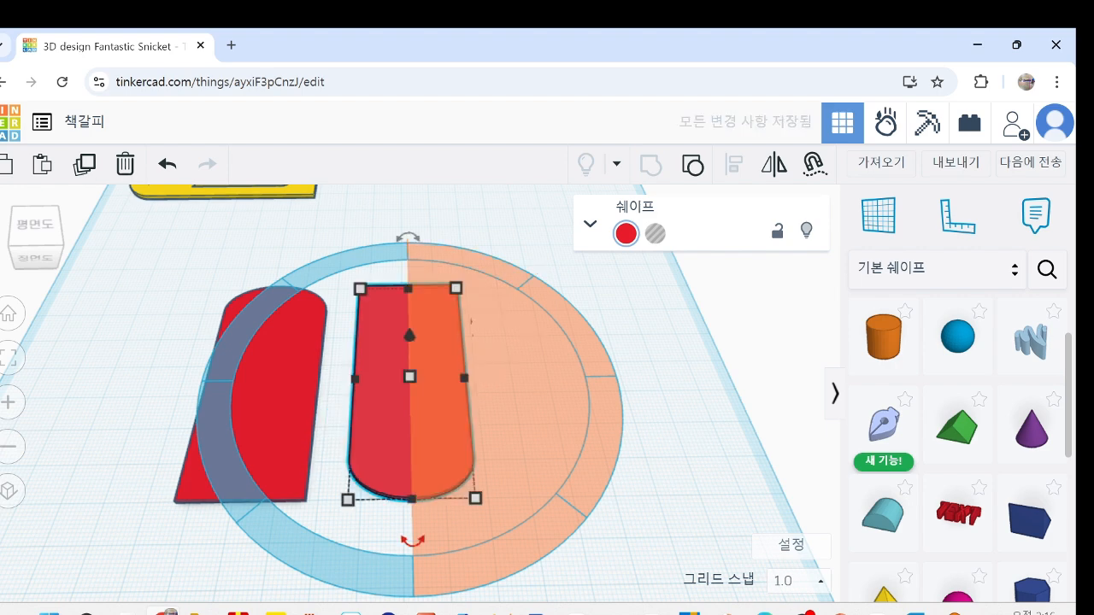
click(504, 256)
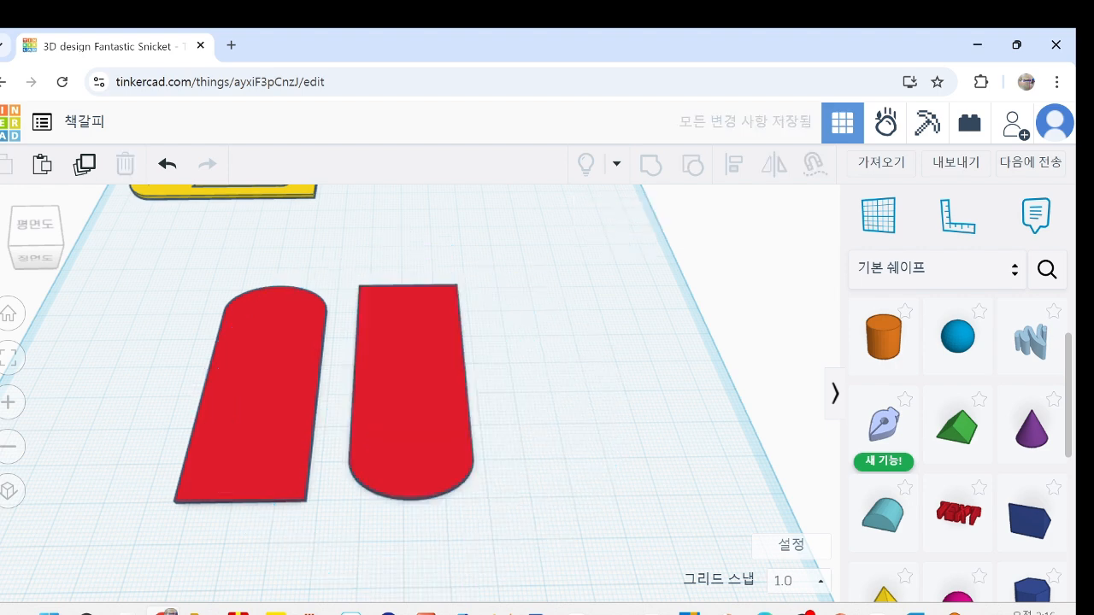
Resize the copied plate to 20 mm wide and 38 mm long
middle_drag(513, 274, 526, 349)
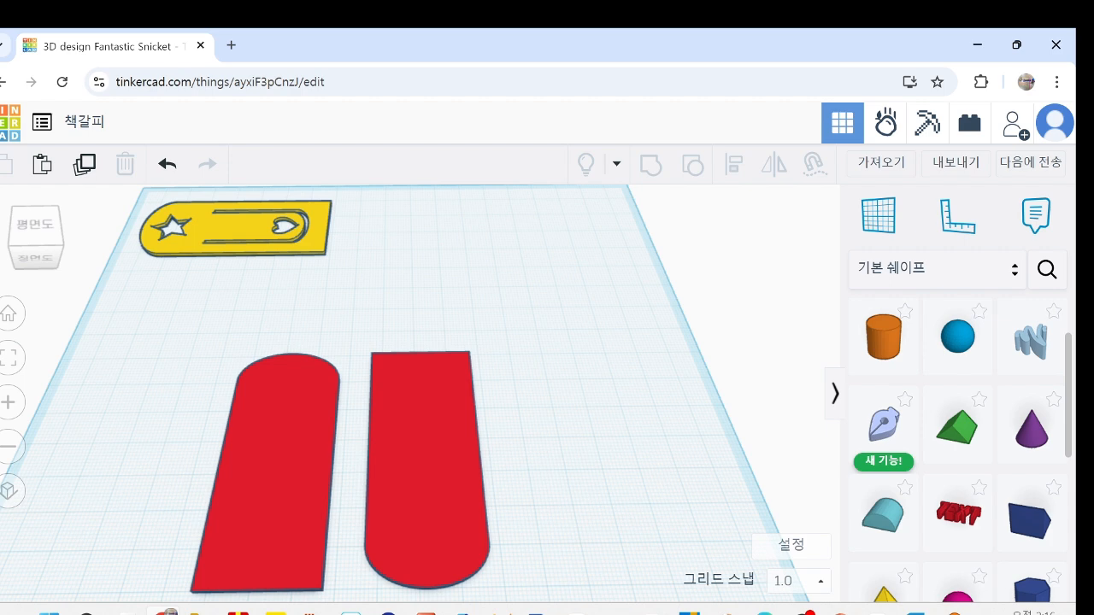
middle_drag(425, 478, 414, 395)
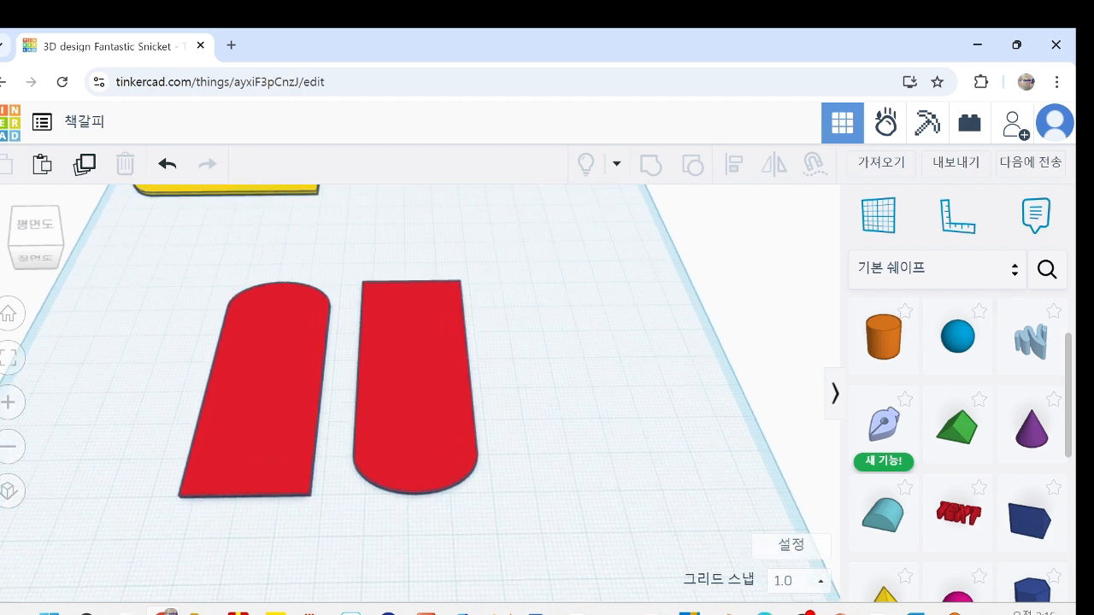
click(415, 396)
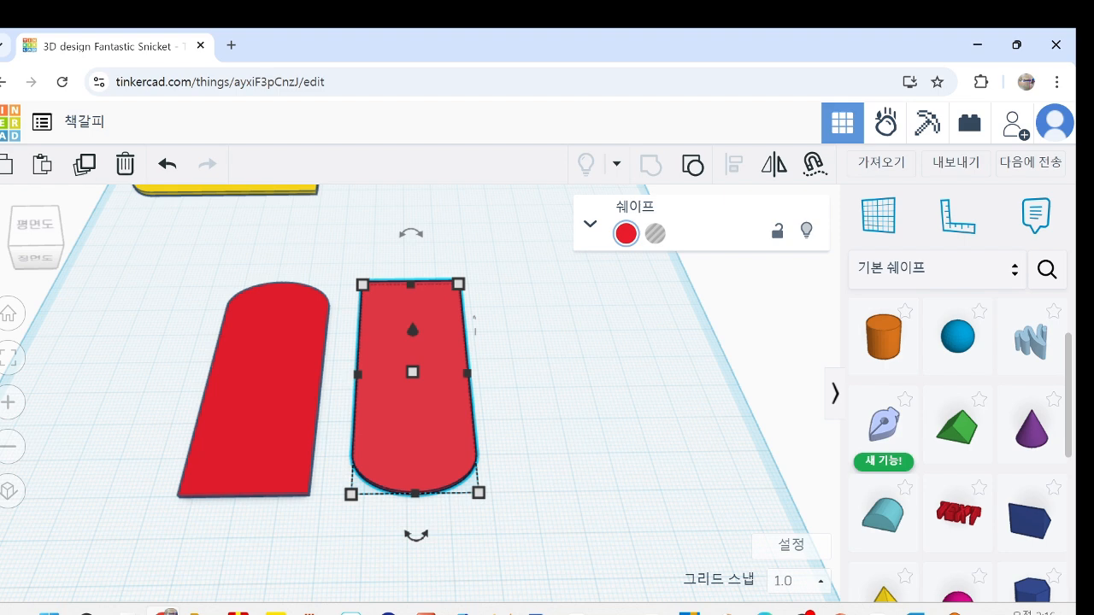
click(479, 492)
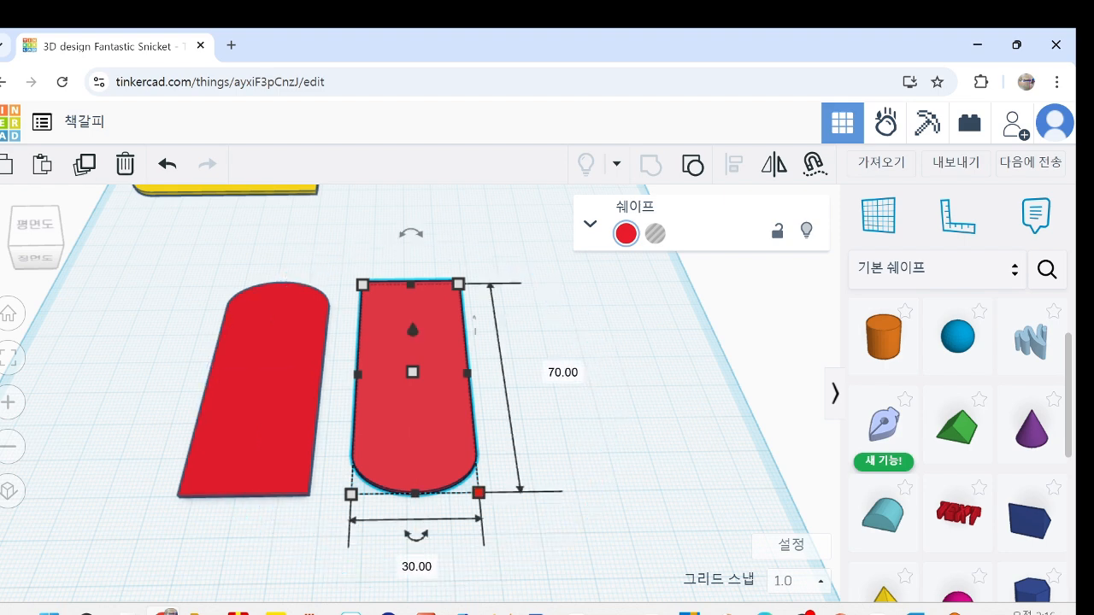
click(416, 566)
text(20)
key(Tab)
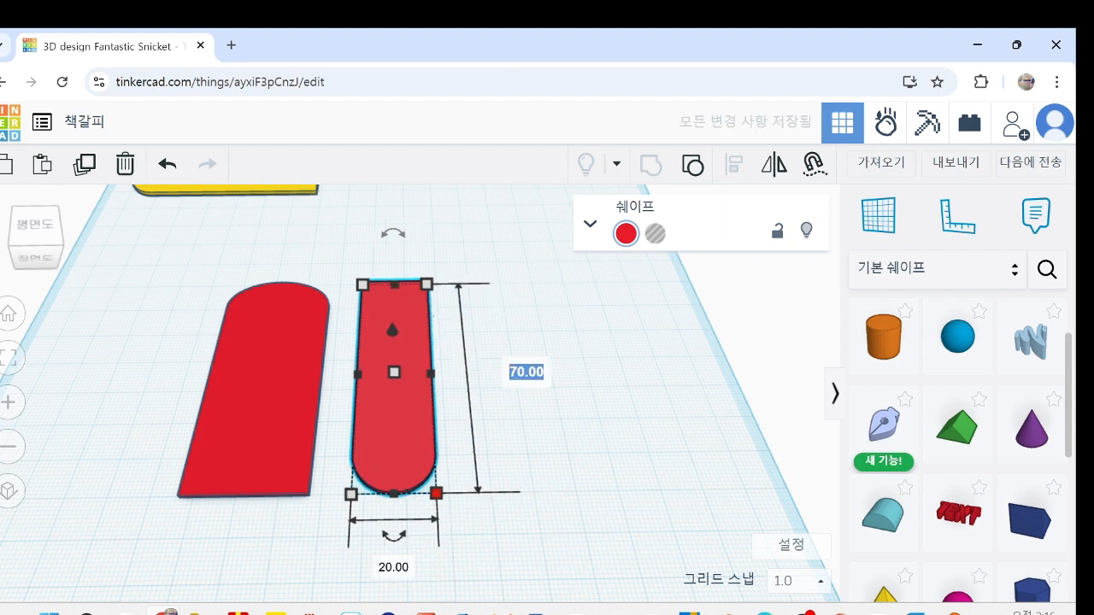
text(38)
key(Return)
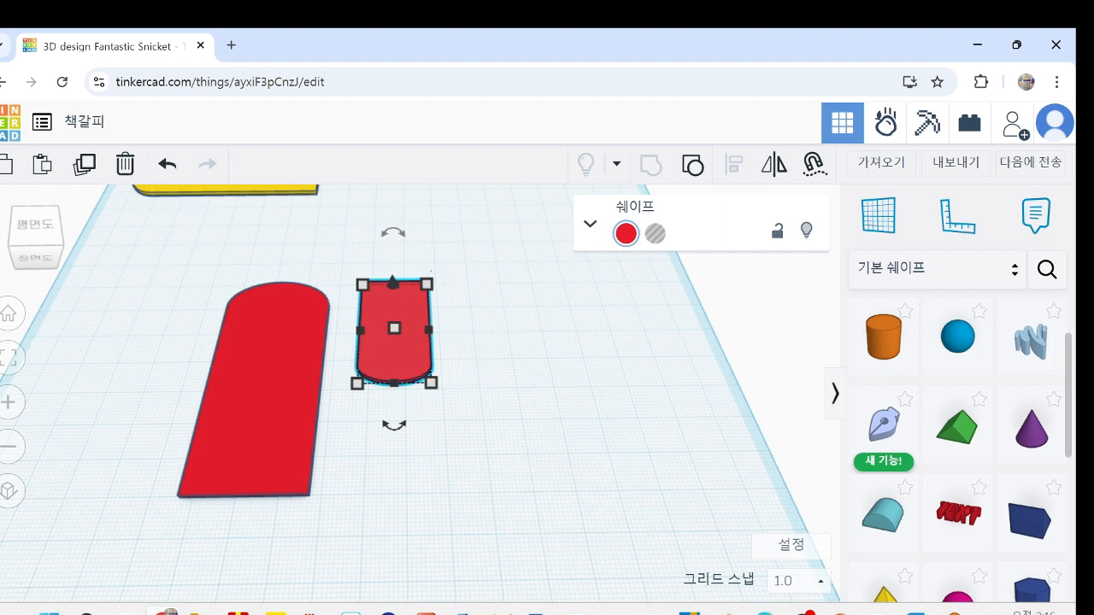
Duplicate the small plate to its right and set the new copy to 16 mm wide and 36 mm long
alt+drag(392, 328, 511, 328)
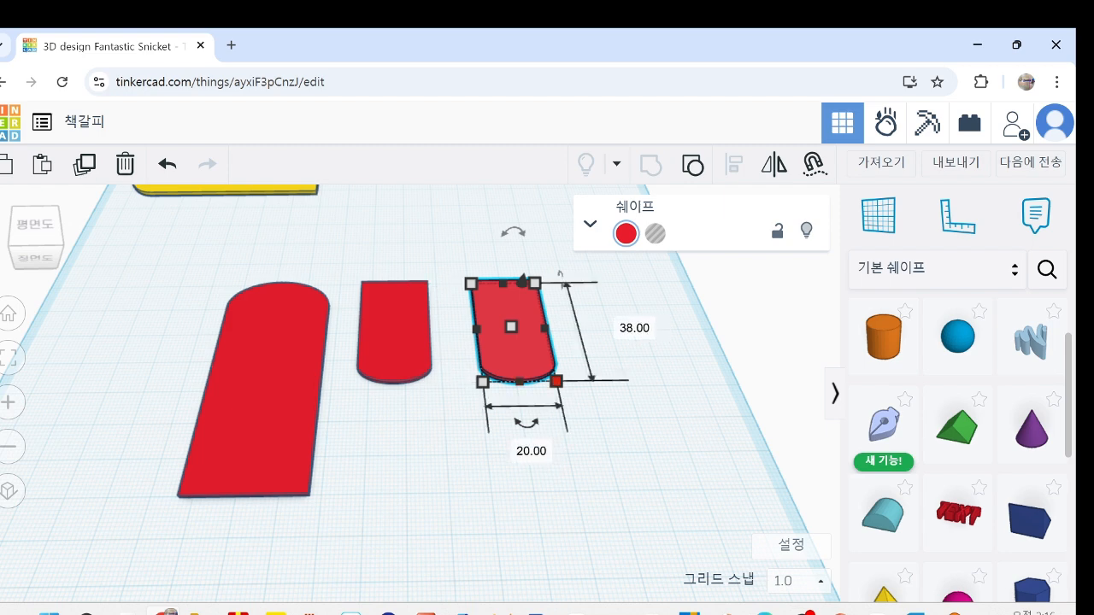
key(Escape)
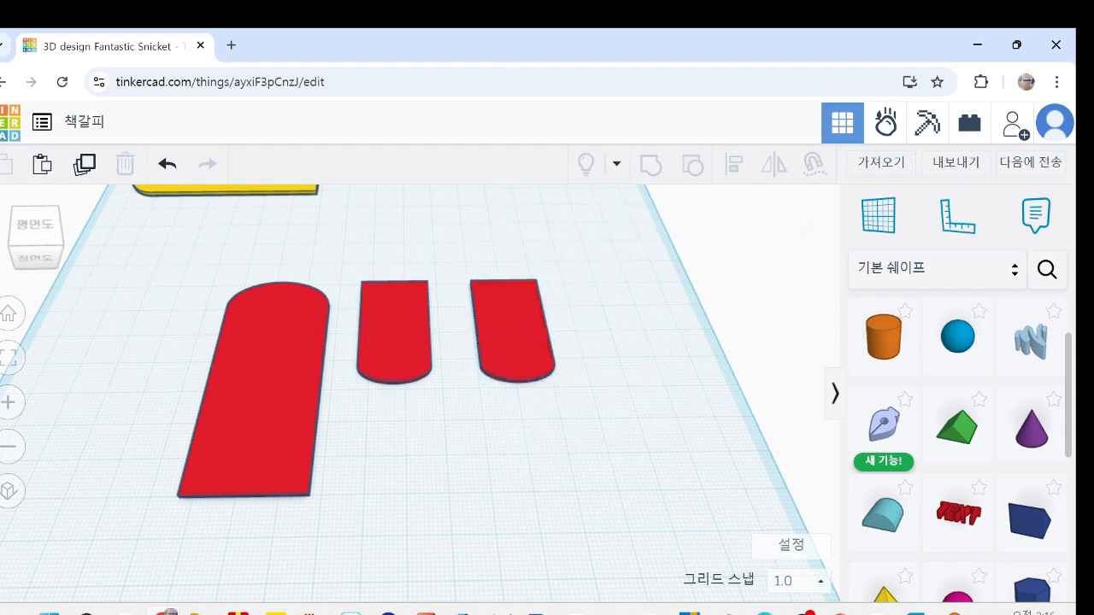
click(516, 342)
click(557, 381)
click(531, 450)
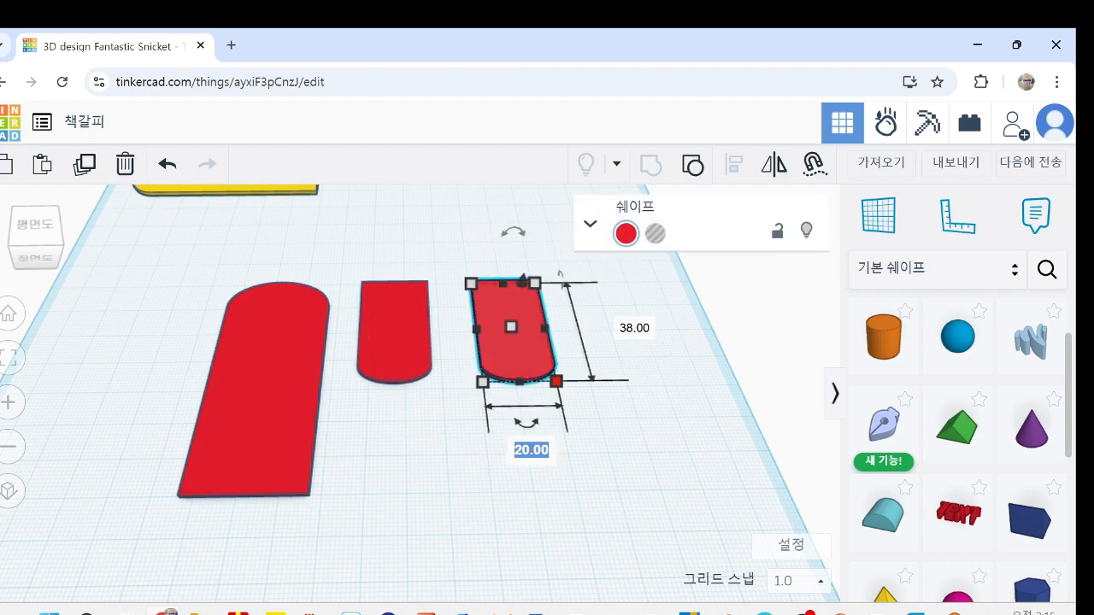
text(16)
key(Tab)
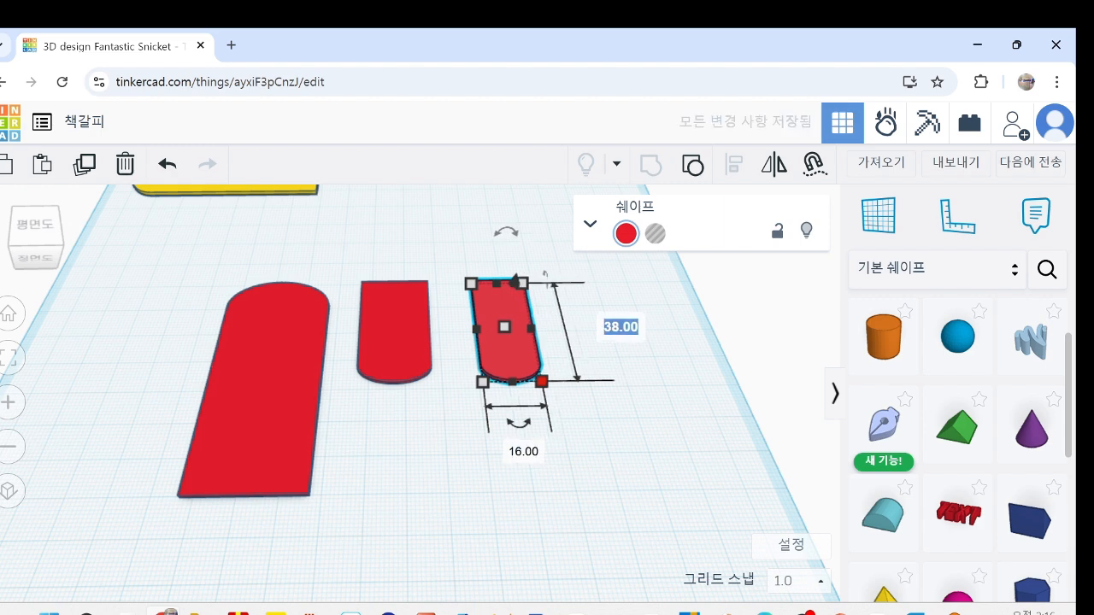
text(36)
key(Return)
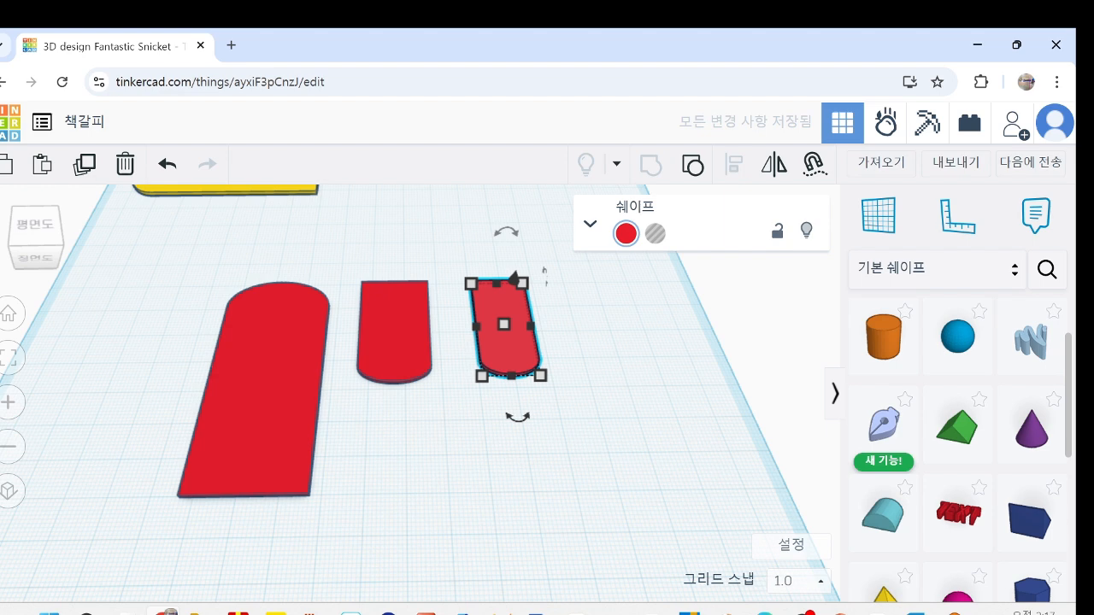
Turn the smallest round-ended plate into a hole shape
right_drag(530, 384, 516, 423)
mouse_move(511, 401)
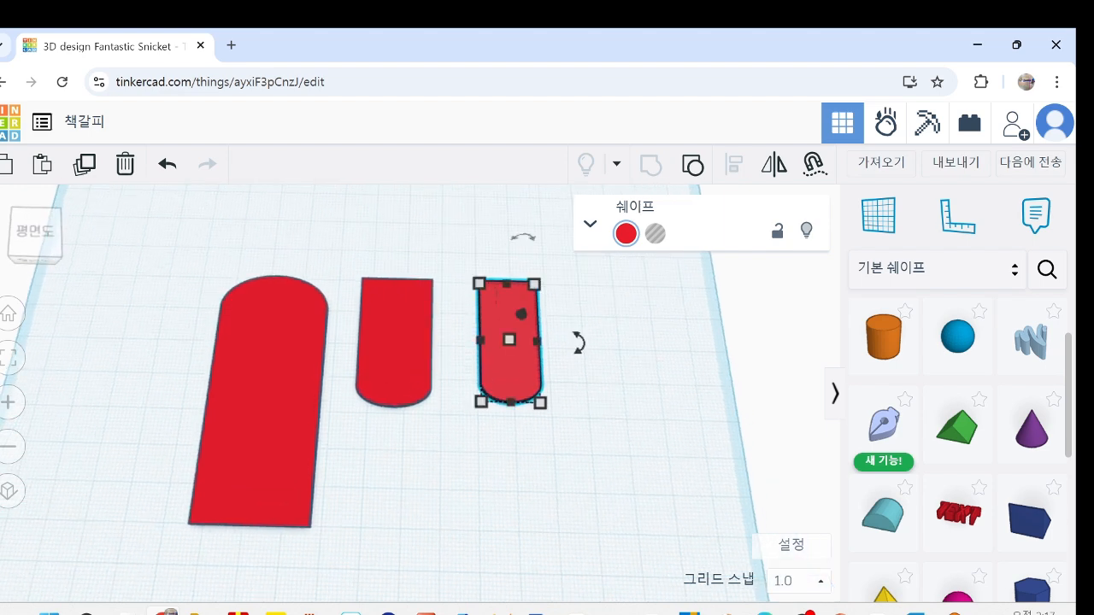
click(511, 402)
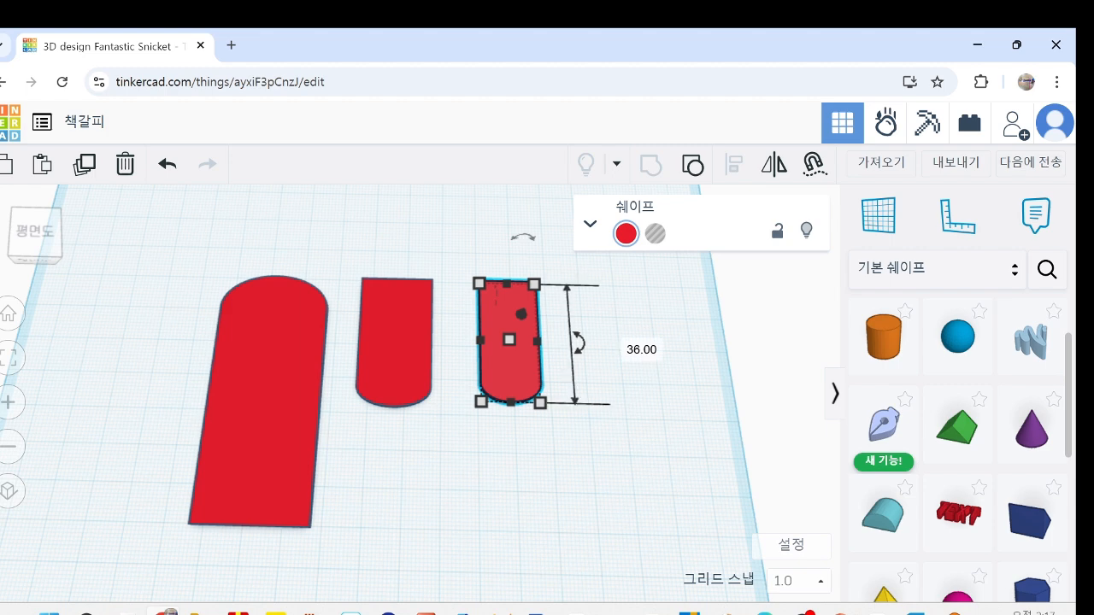
key(h)
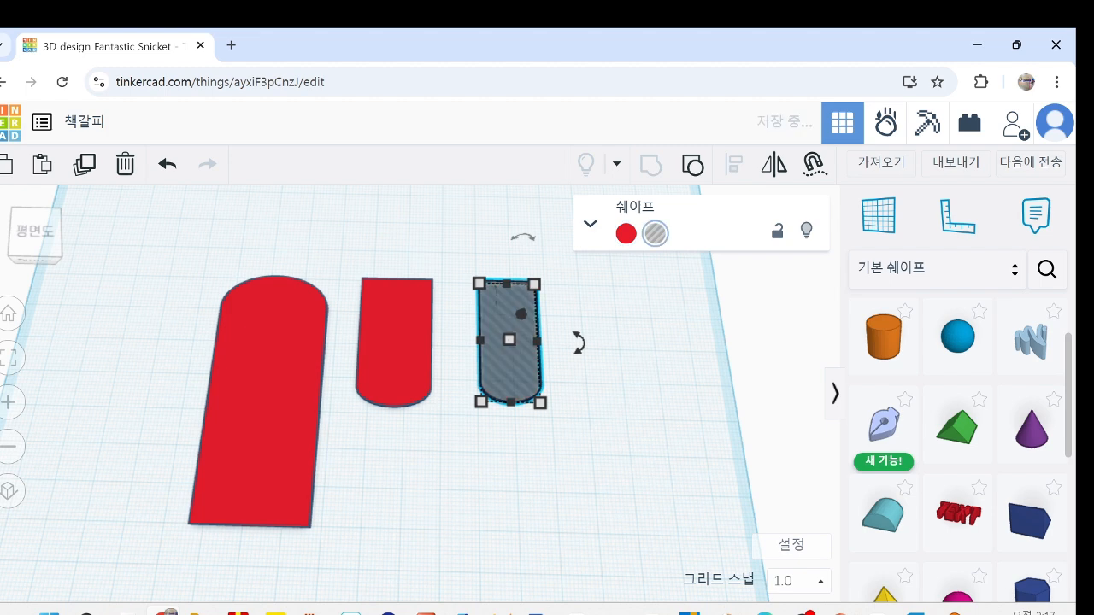
click(554, 471)
drag(554, 471, 522, 466)
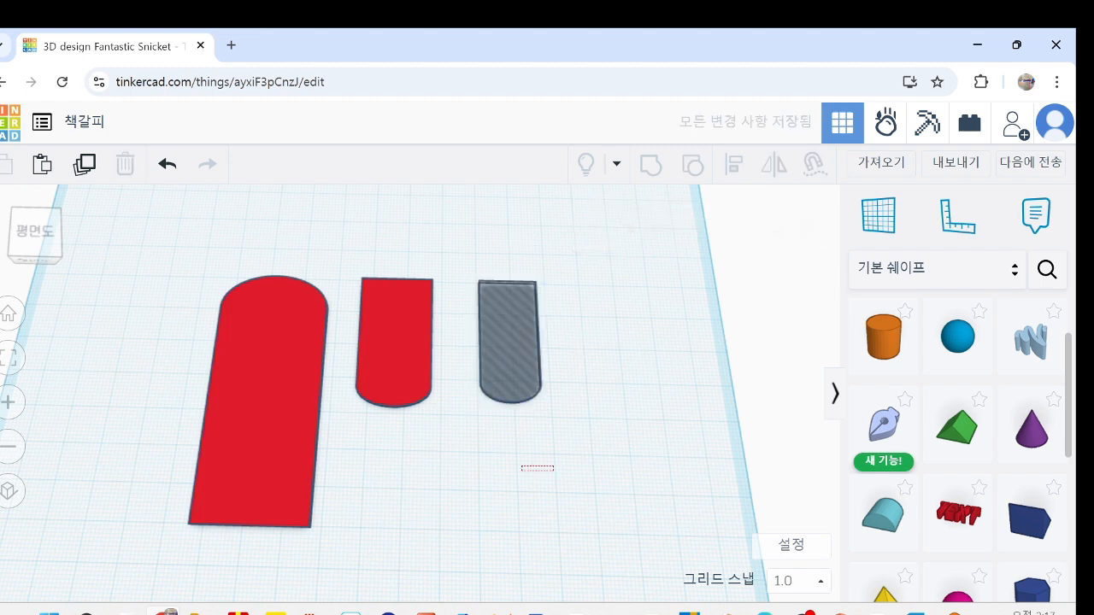
Center the hole shape across the width of the small red plate and group both to cut out a U-shaped outline
drag(338, 419, 572, 253)
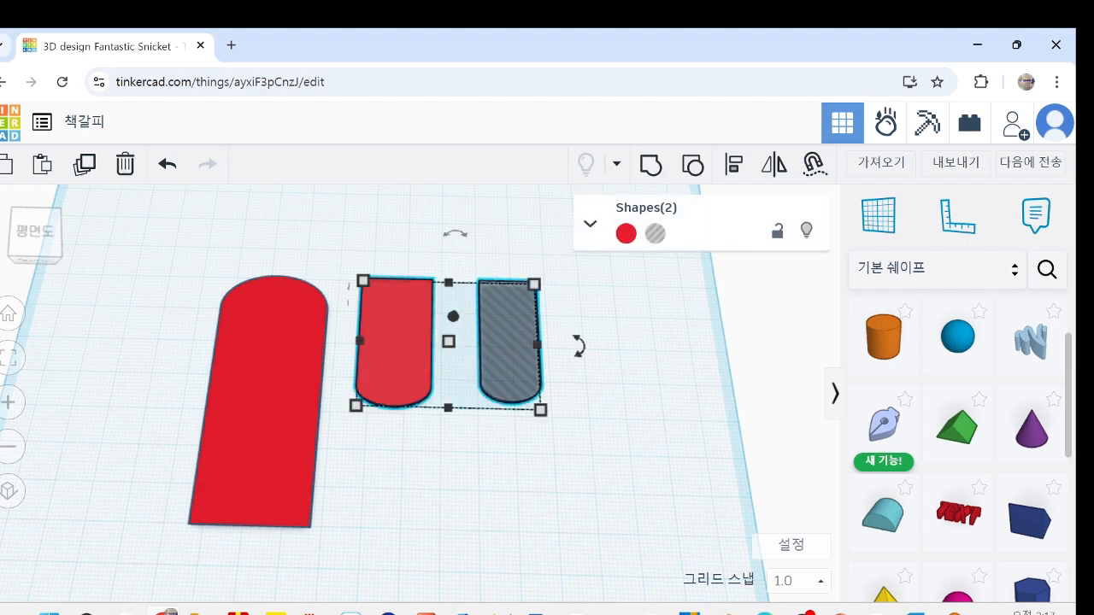
key(l)
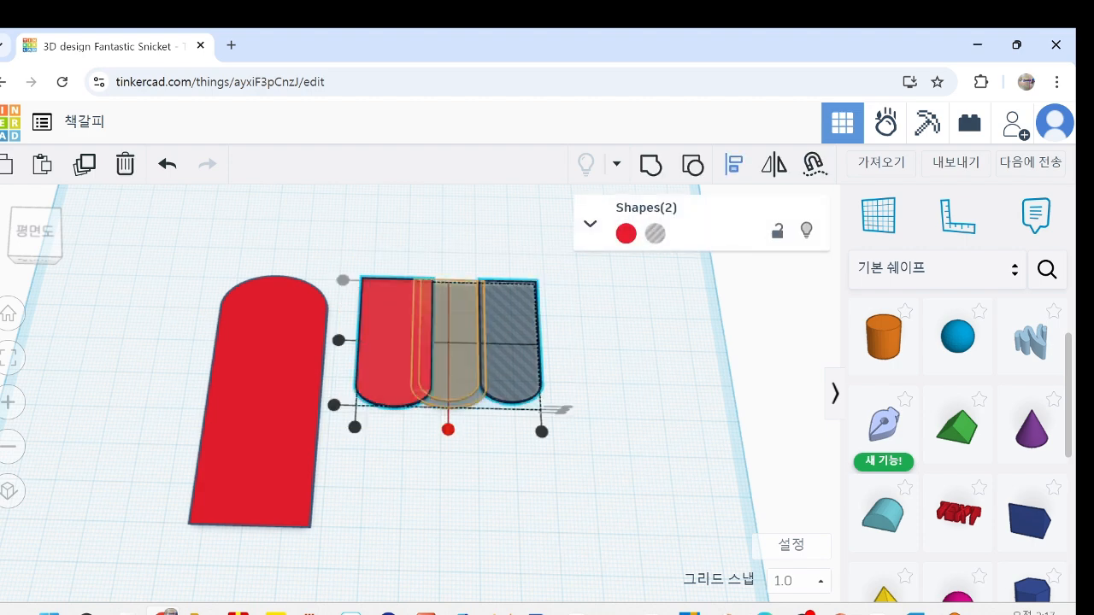
click(448, 429)
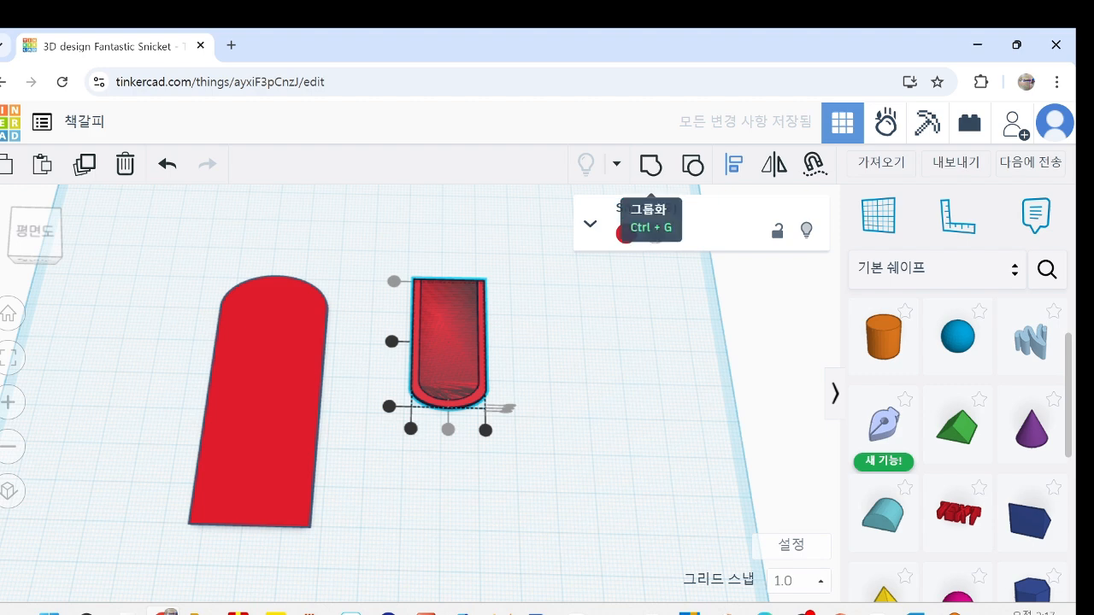
click(650, 165)
key(Escape)
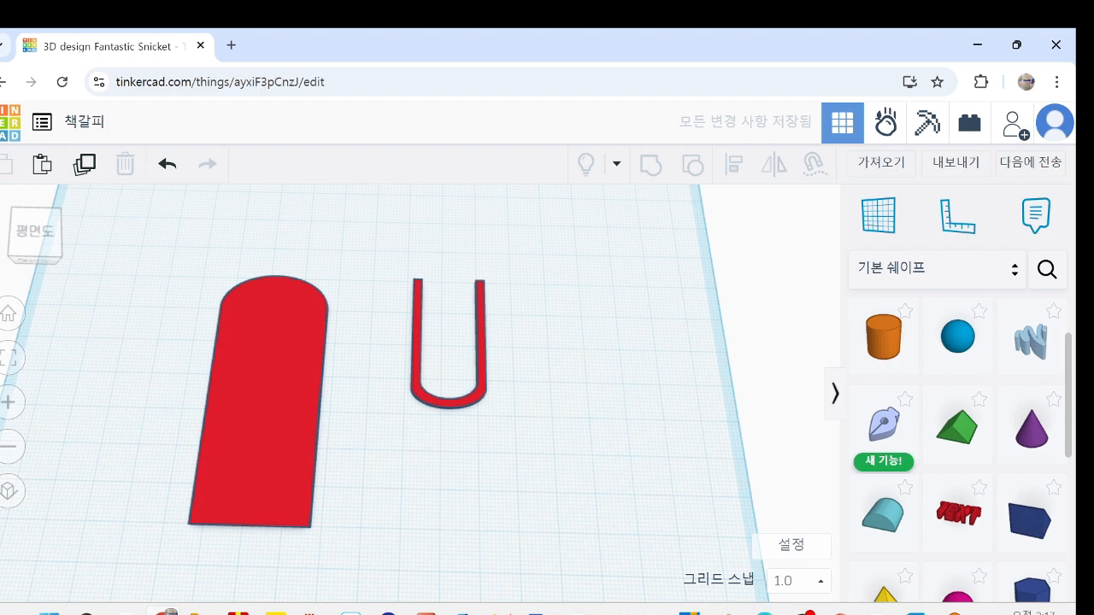
middle_drag(444, 325, 600, 506)
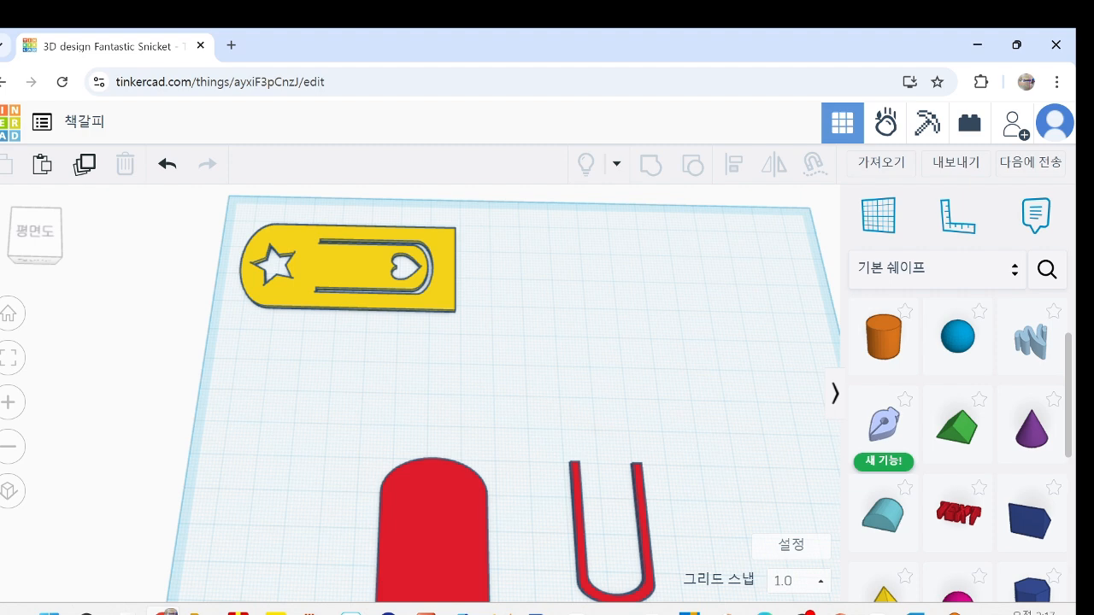
middle_drag(513, 427, 487, 310)
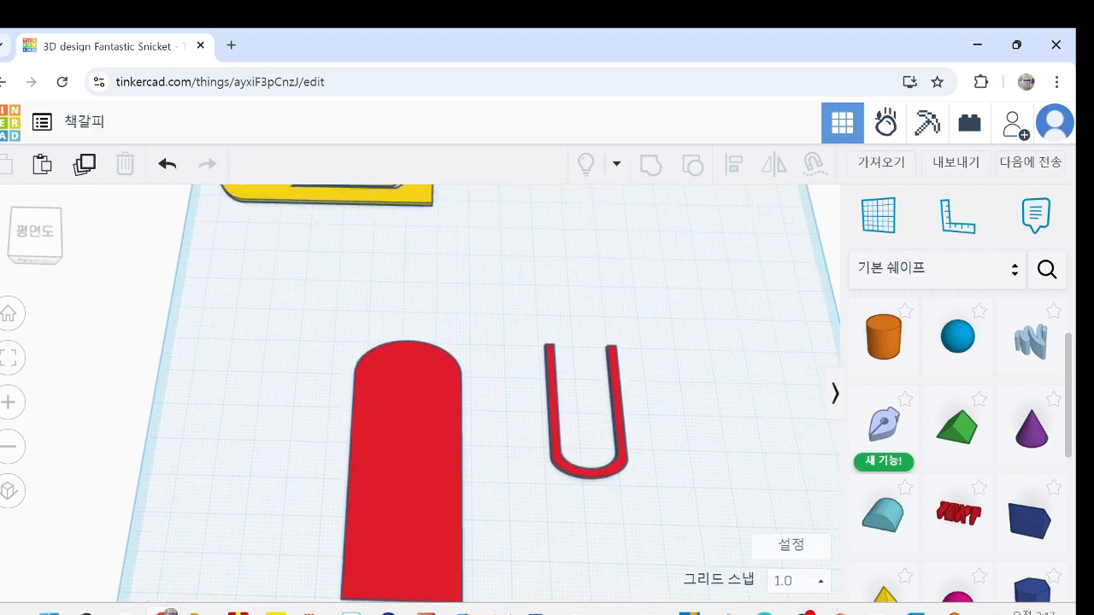
Turn the U-shaped outline into a hole and move it onto the lower part of the large red plate
middle_drag(496, 393, 489, 314)
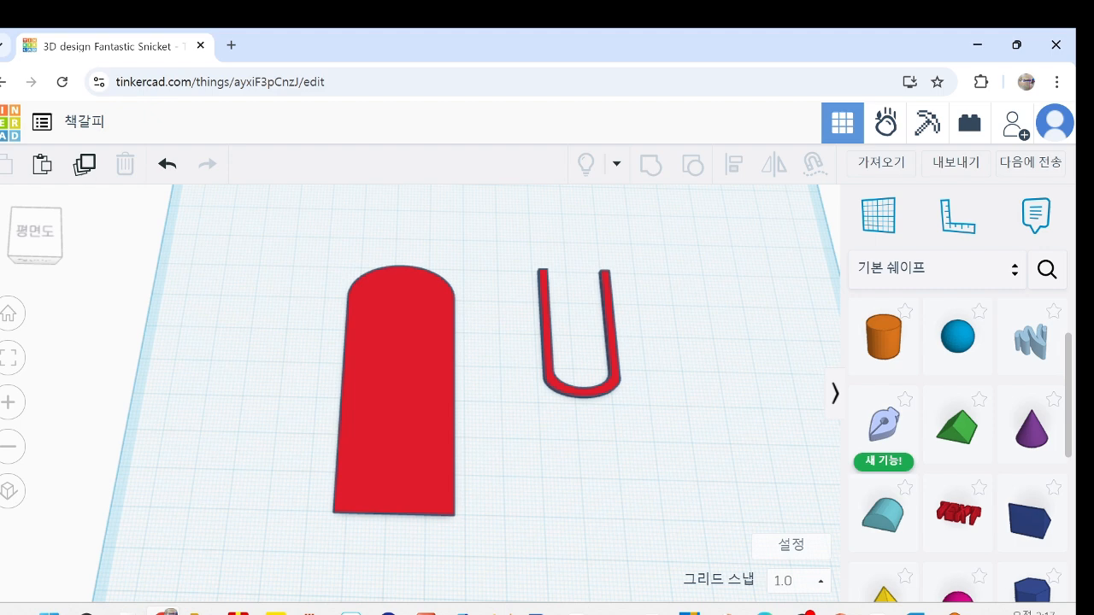
click(567, 289)
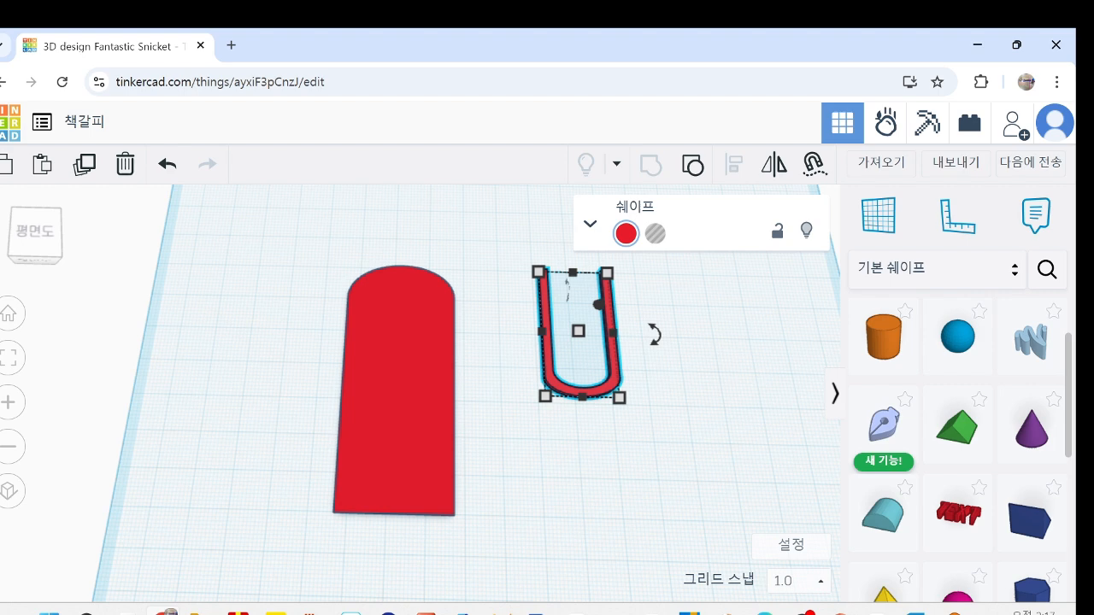
key(h)
drag(583, 391, 397, 497)
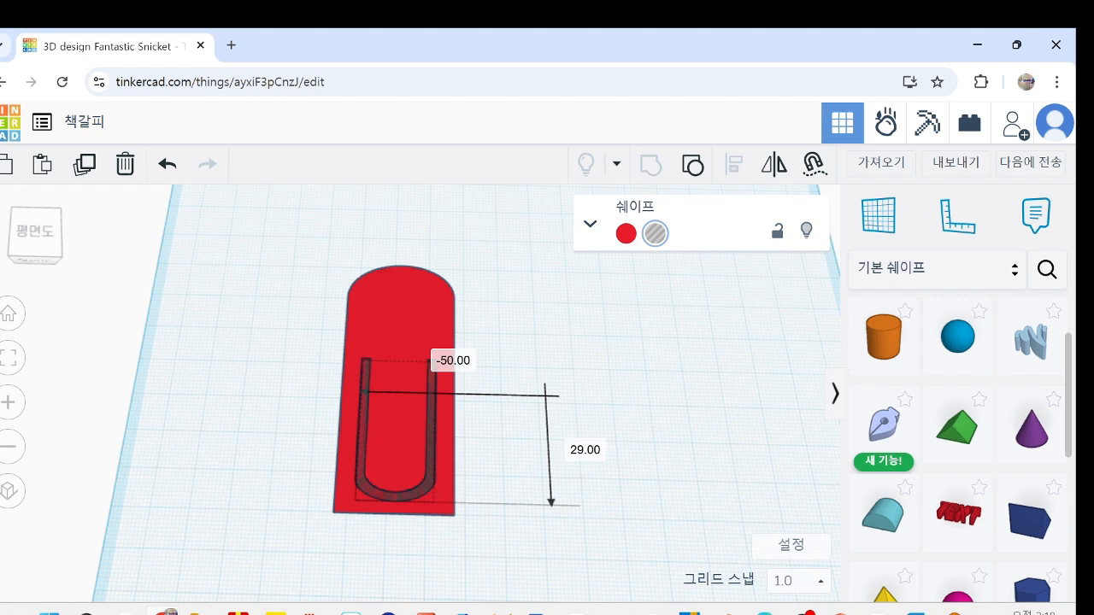
drag(397, 497, 396, 497)
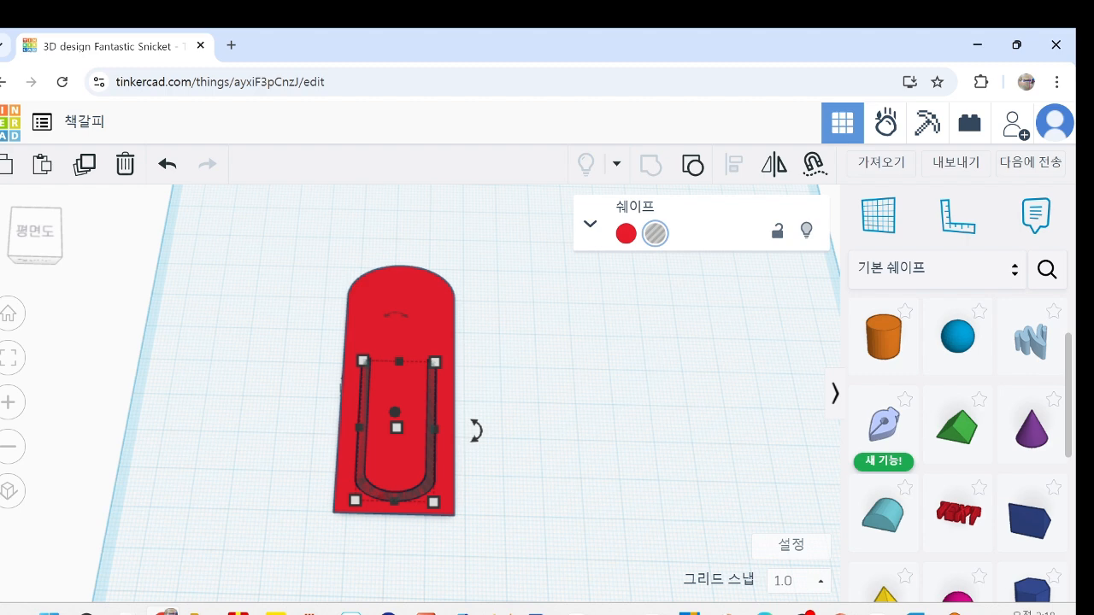
Group the large red plate with the U-shaped hole to cut out the clip slot
drag(272, 246, 537, 575)
click(651, 165)
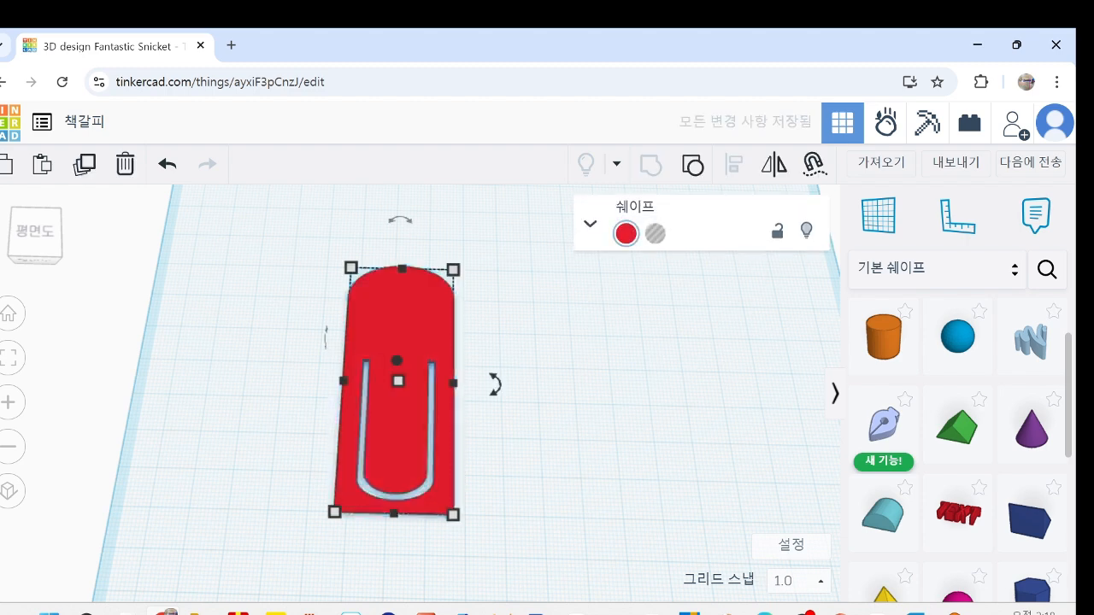
click(589, 335)
middle_drag(589, 335, 638, 371)
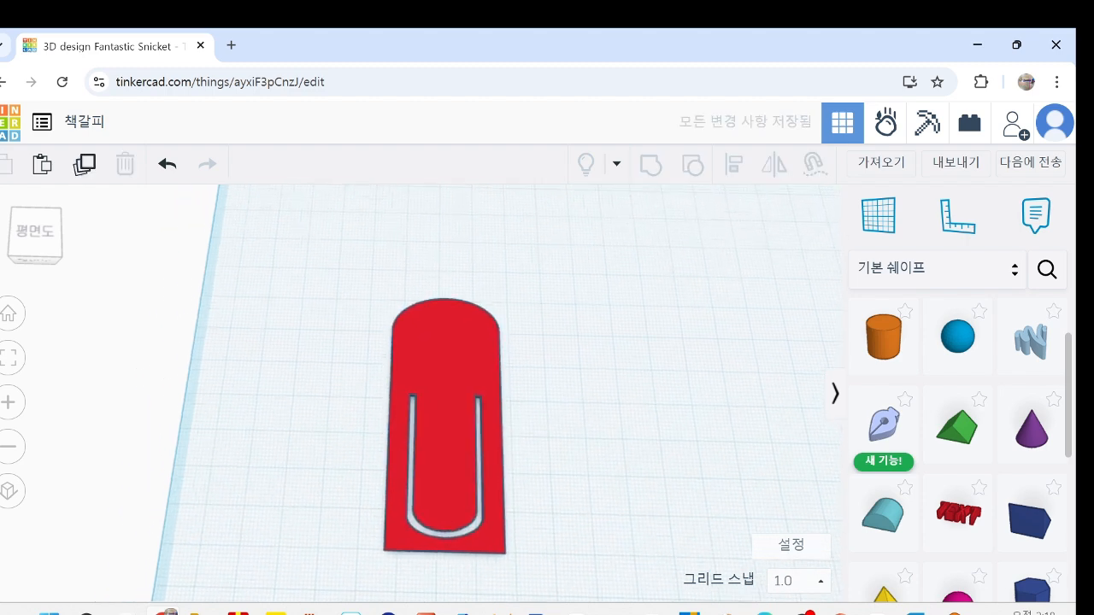
right_drag(639, 371, 638, 415)
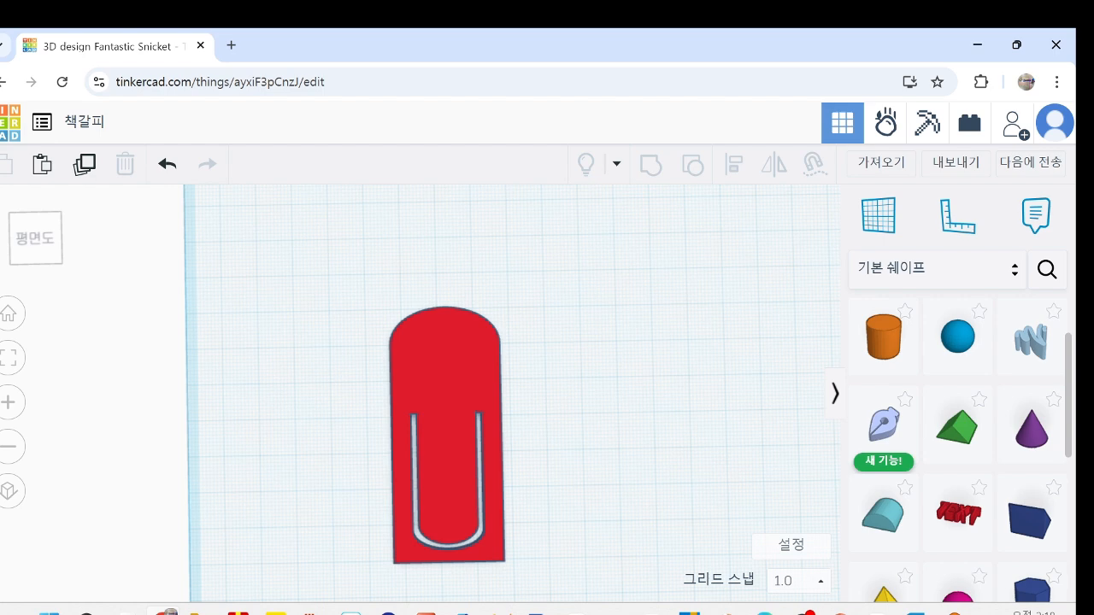
Rotate the yellow sample bookmark 90° clockwise so its rounded end points to the back of the workplane
click(8, 314)
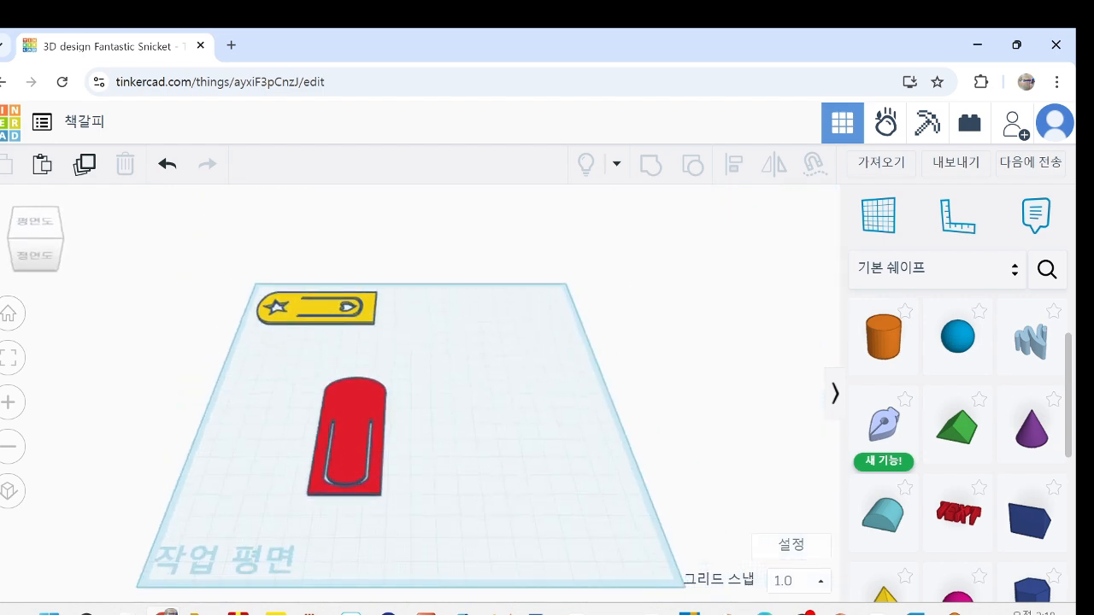
click(316, 307)
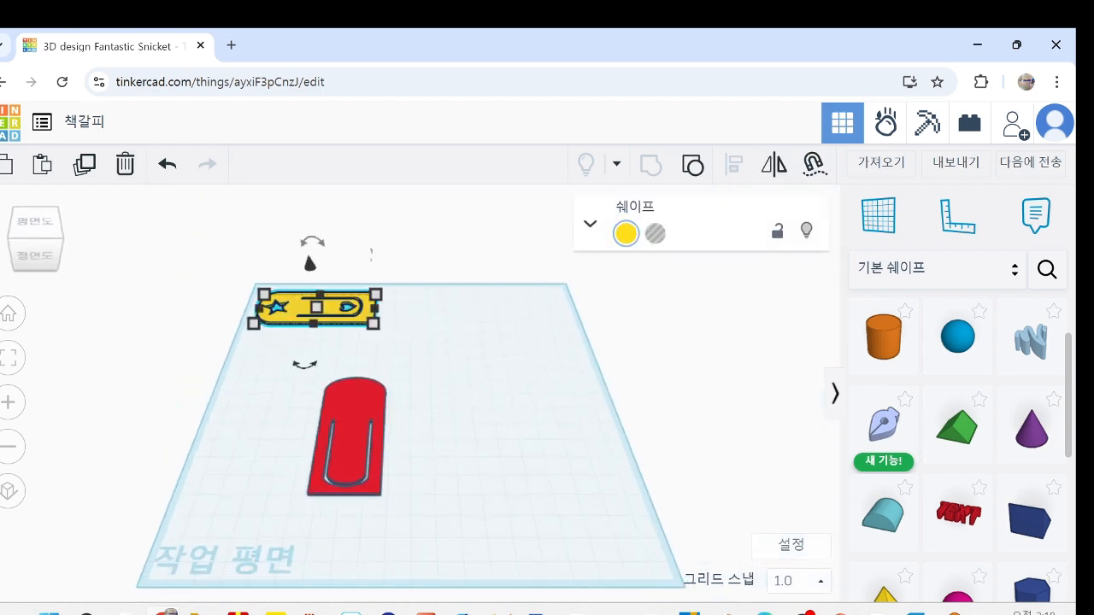
key(f)
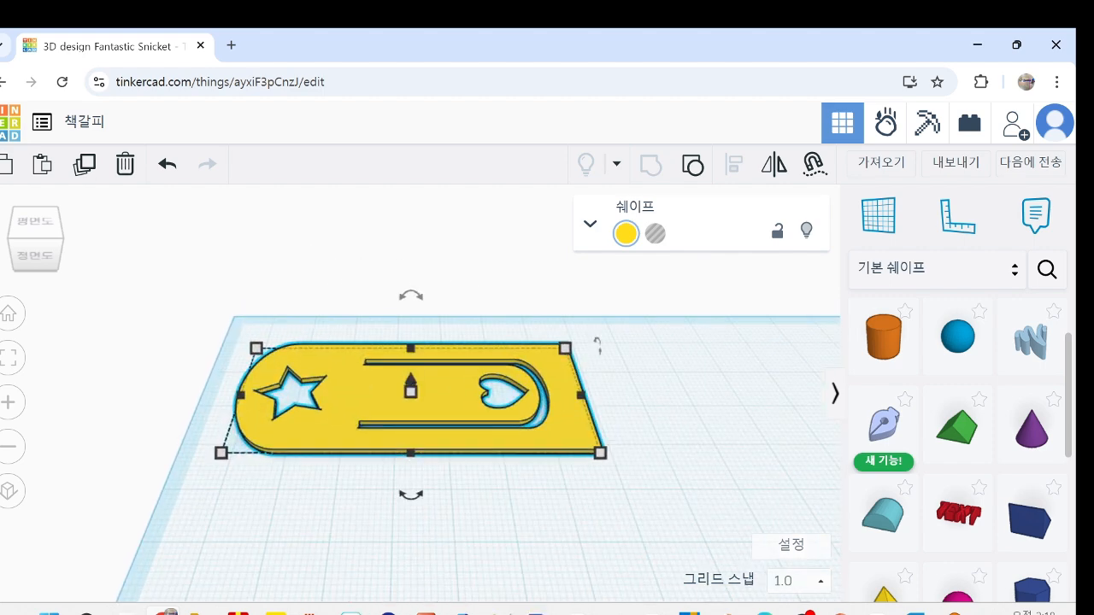
mouse_move(410, 494)
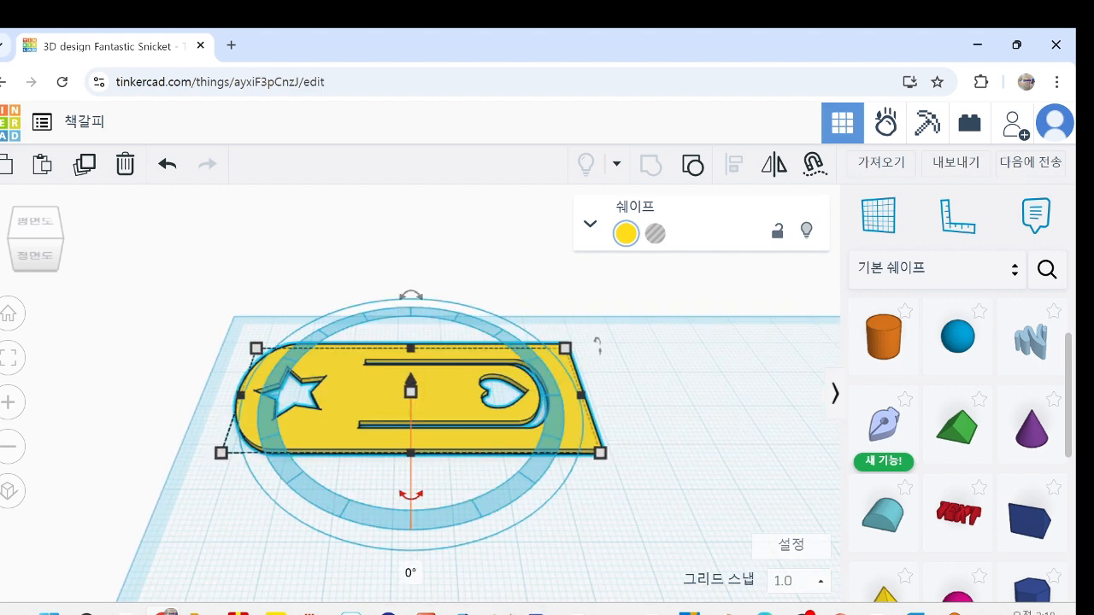
drag(410, 494, 342, 487)
drag(410, 529, 411, 532)
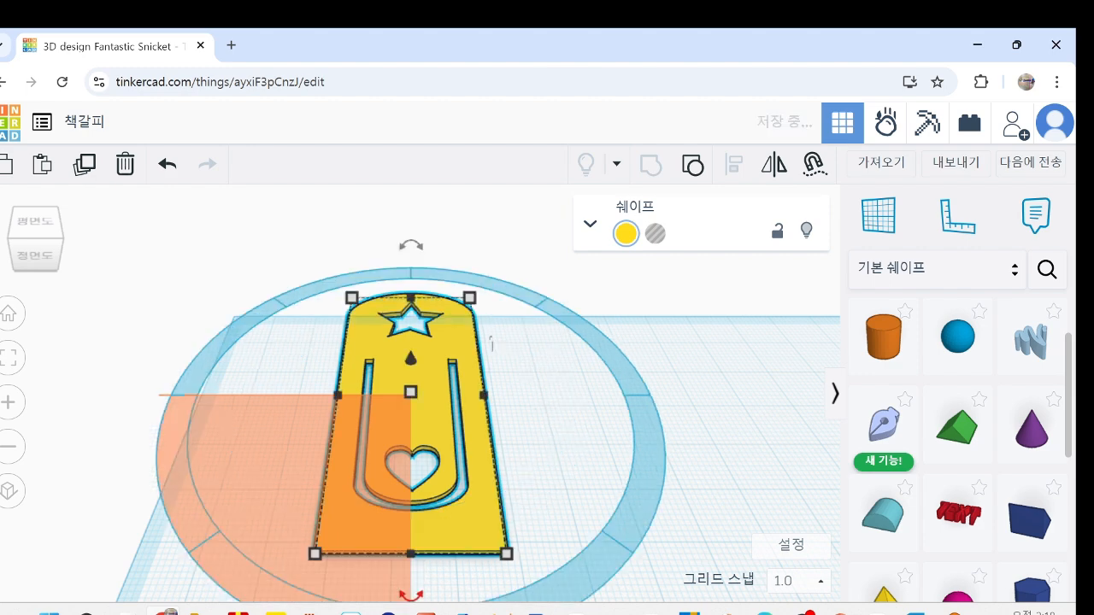
click(491, 342)
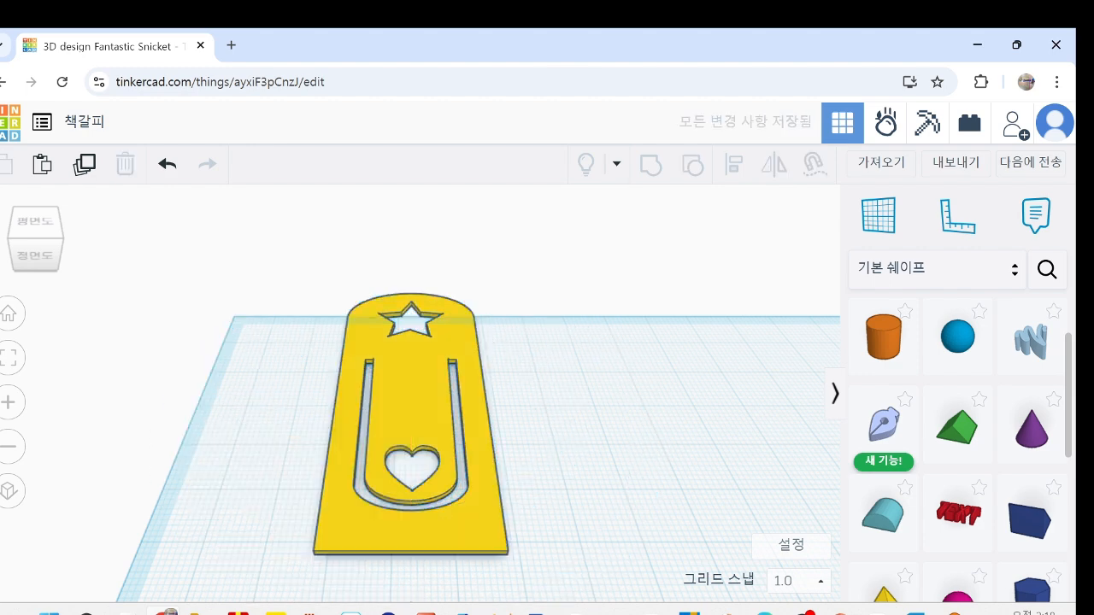
Arrange the yellow and red bookmarks side by side near the middle of the workplane, with the red one on the right
scroll(598, 478, down, 5)
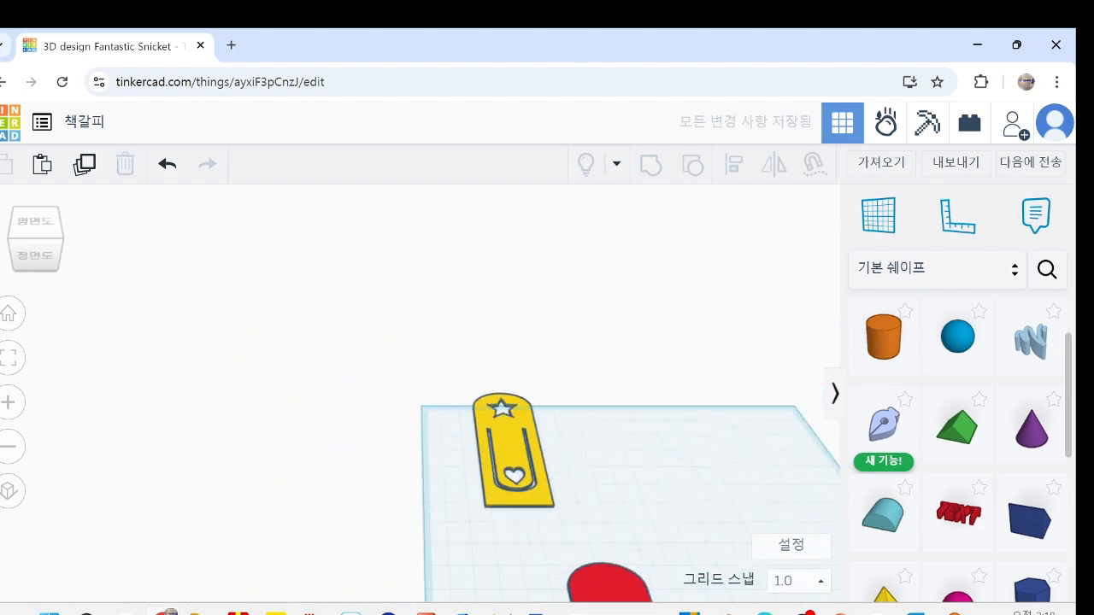
scroll(620, 504, down, 1)
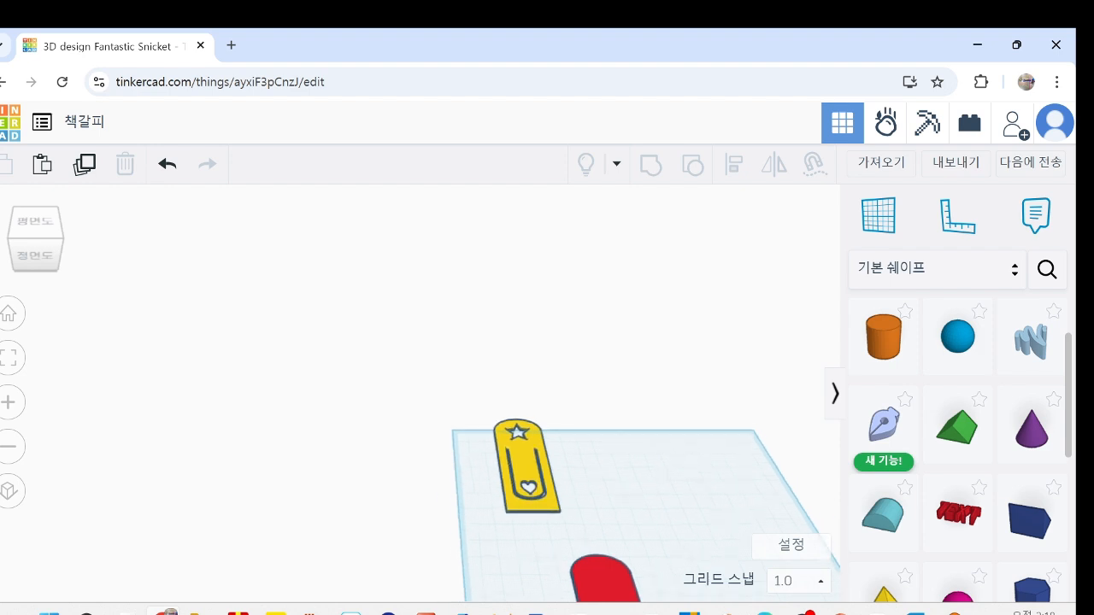
middle_drag(620, 504, 487, 488)
drag(453, 568, 590, 548)
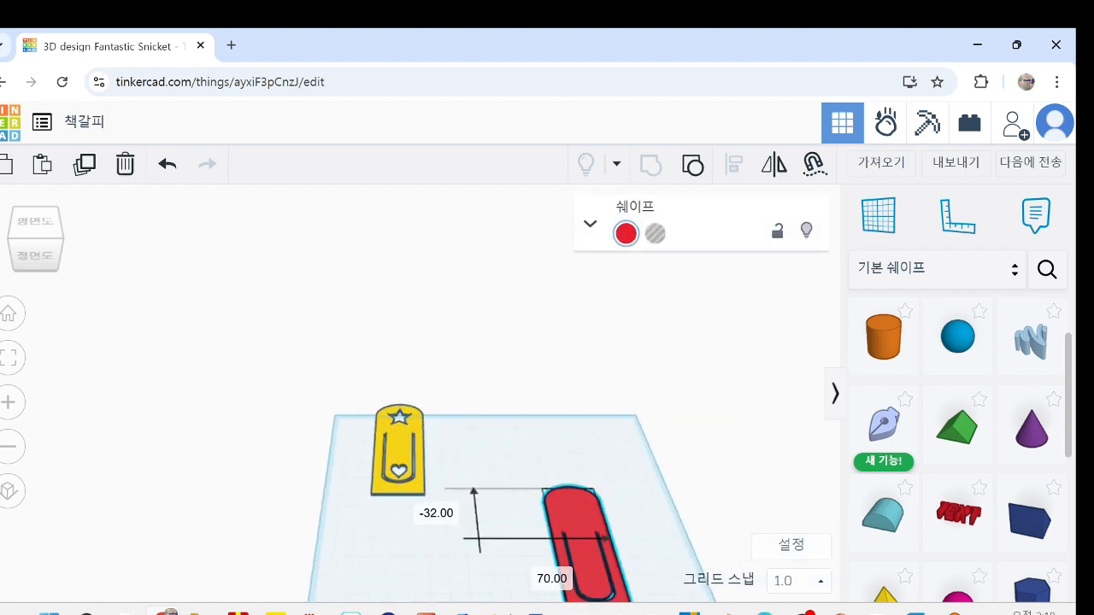
drag(398, 465, 424, 558)
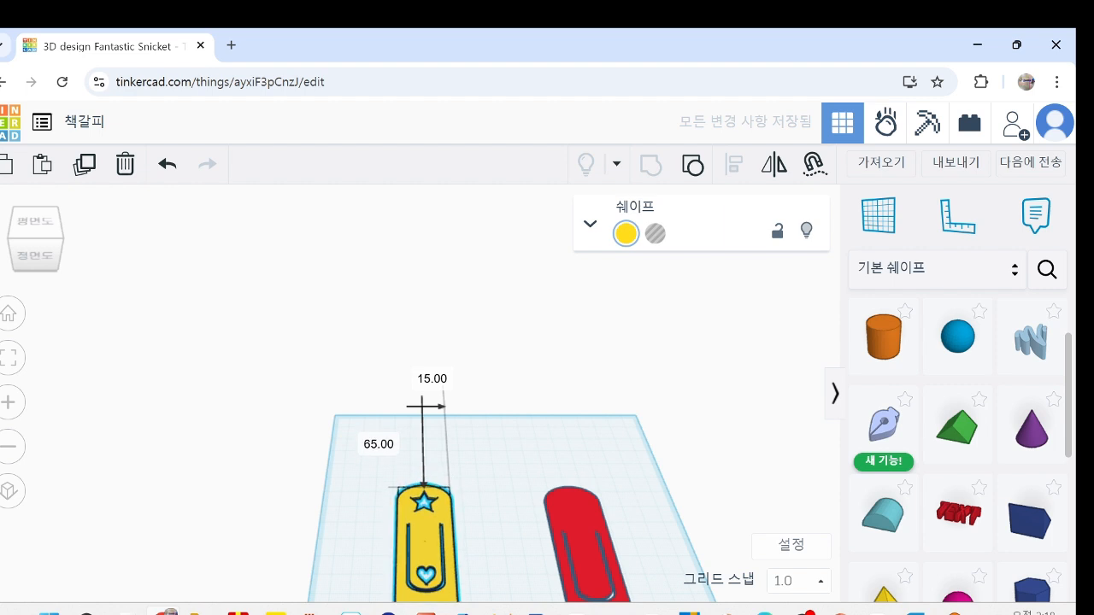
click(505, 513)
middle_drag(505, 513, 417, 366)
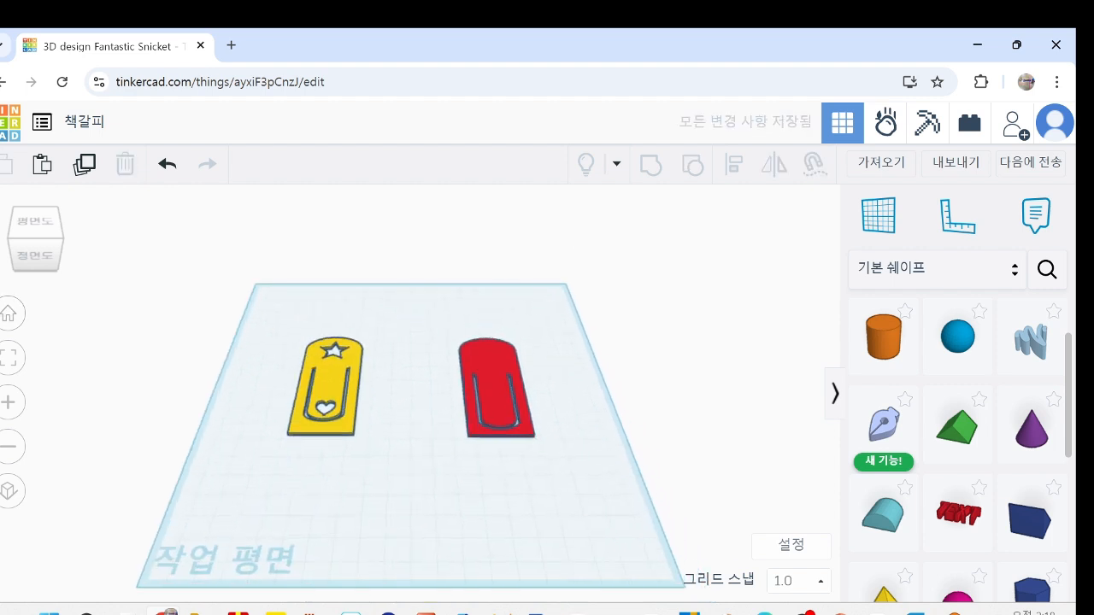
drag(496, 389, 435, 387)
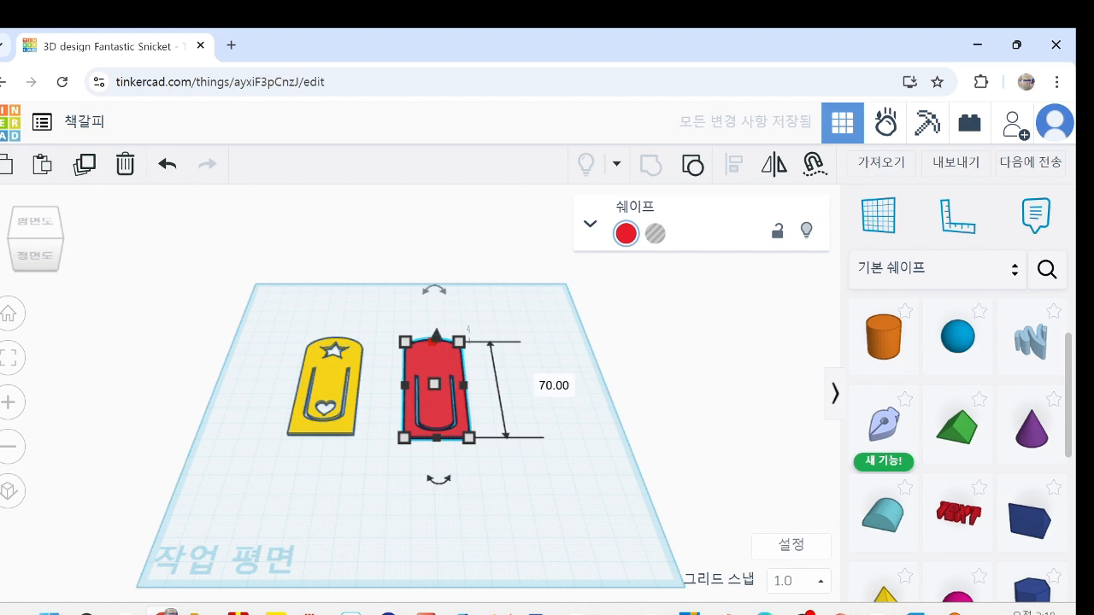
scroll(449, 377, up, 5)
click(560, 359)
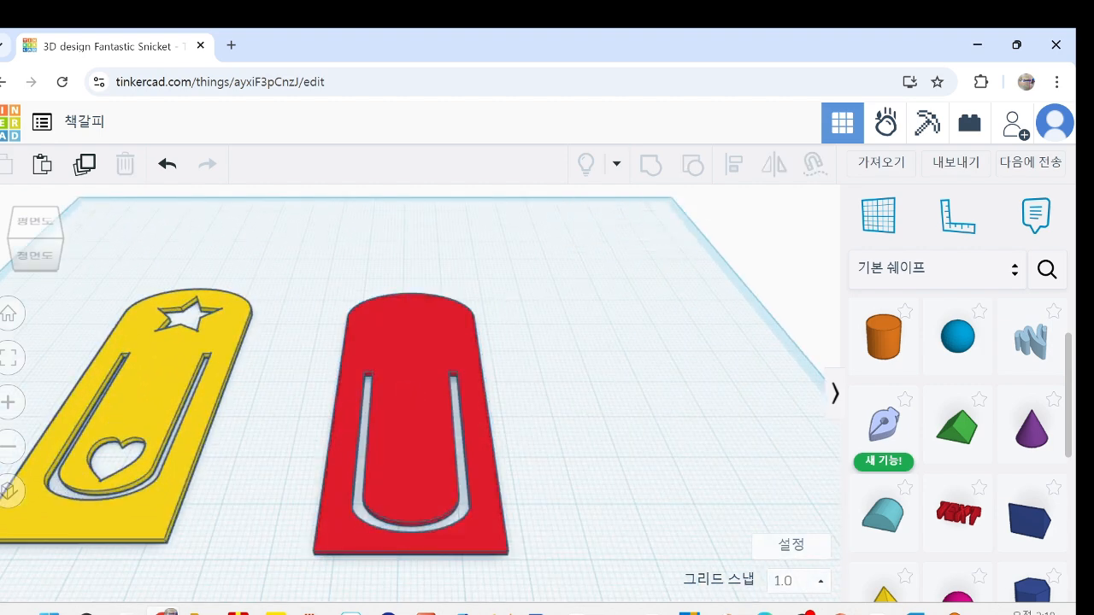
Add a flat-topped star from the basic shapes to the right of the red bookmark
scroll(957, 384, down, 4)
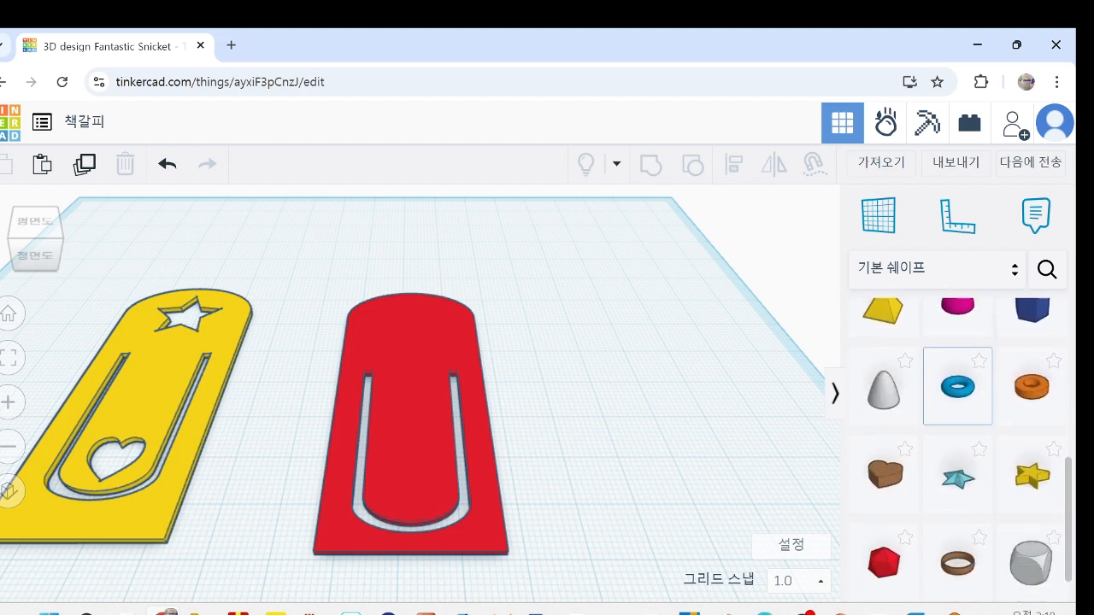
scroll(957, 385, down, 2)
click(1032, 419)
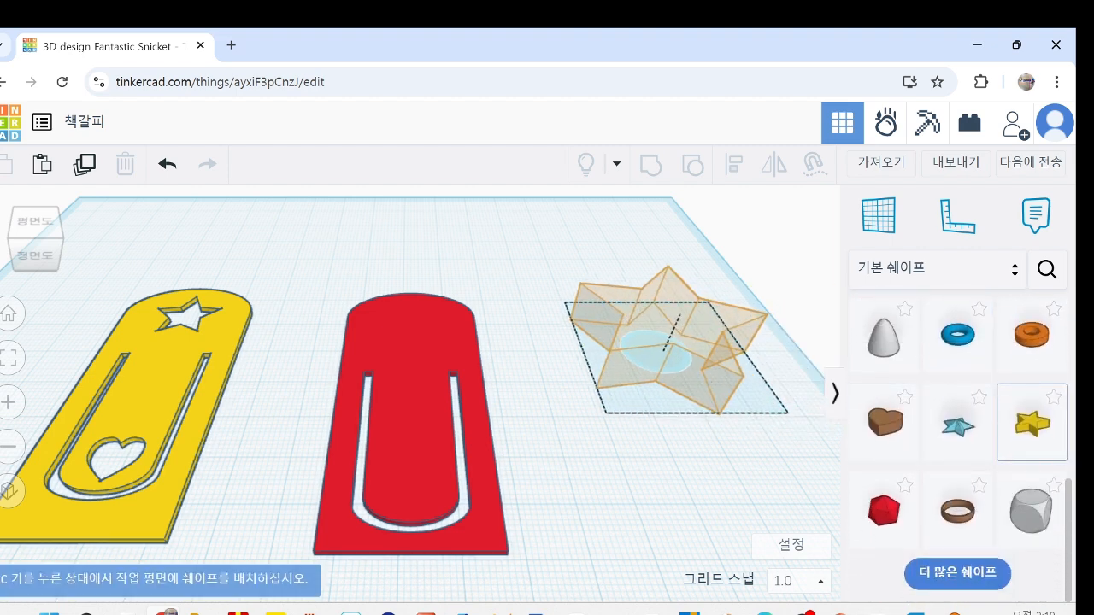
click(643, 355)
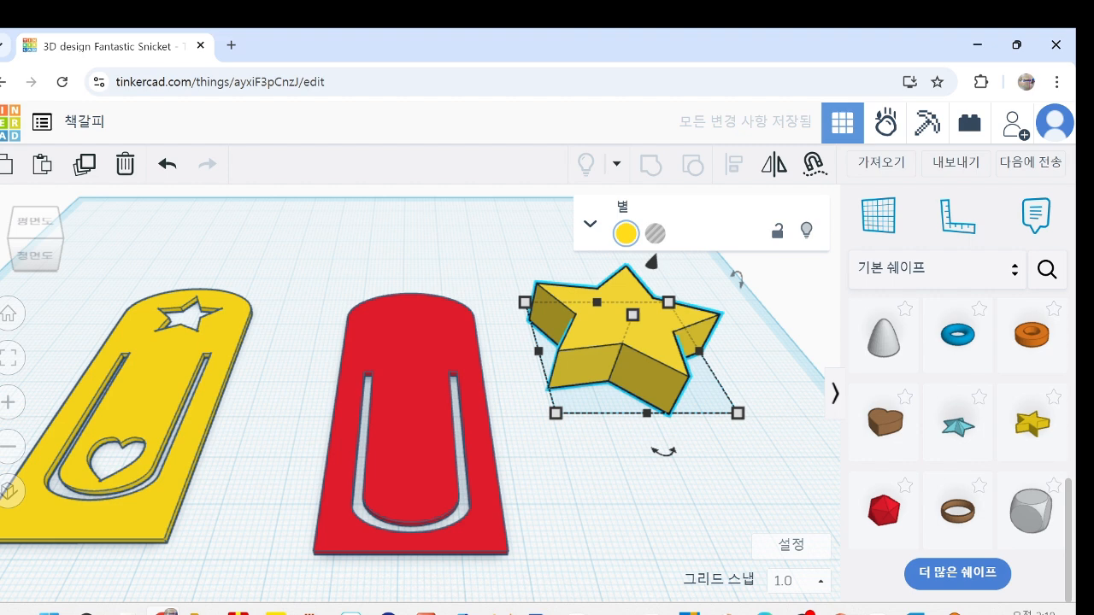
Set the star's width and length to 15 mm each
mouse_move(738, 412)
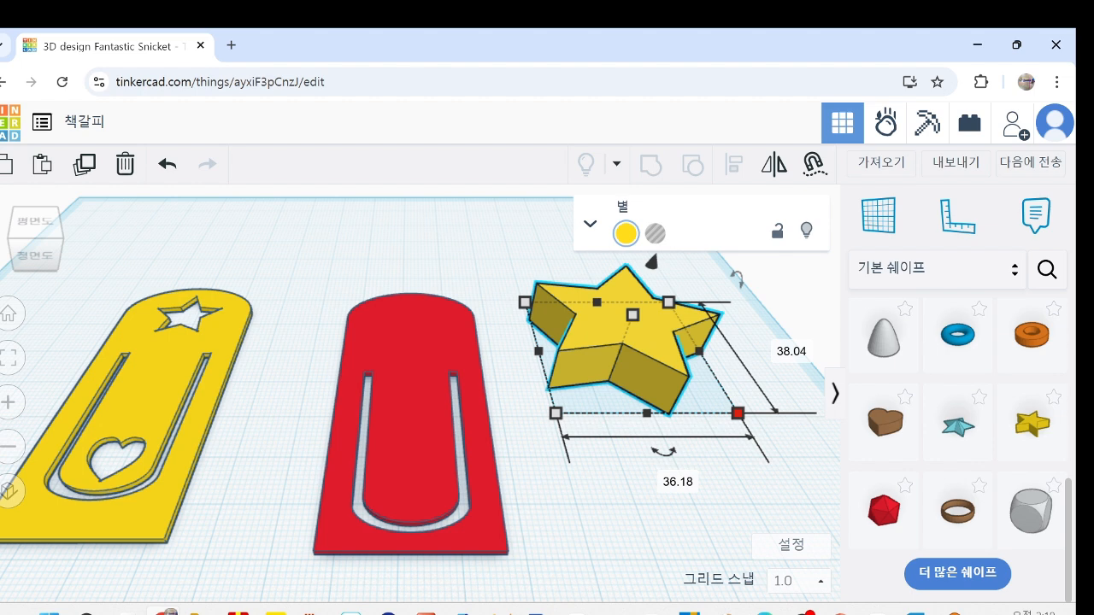
click(678, 482)
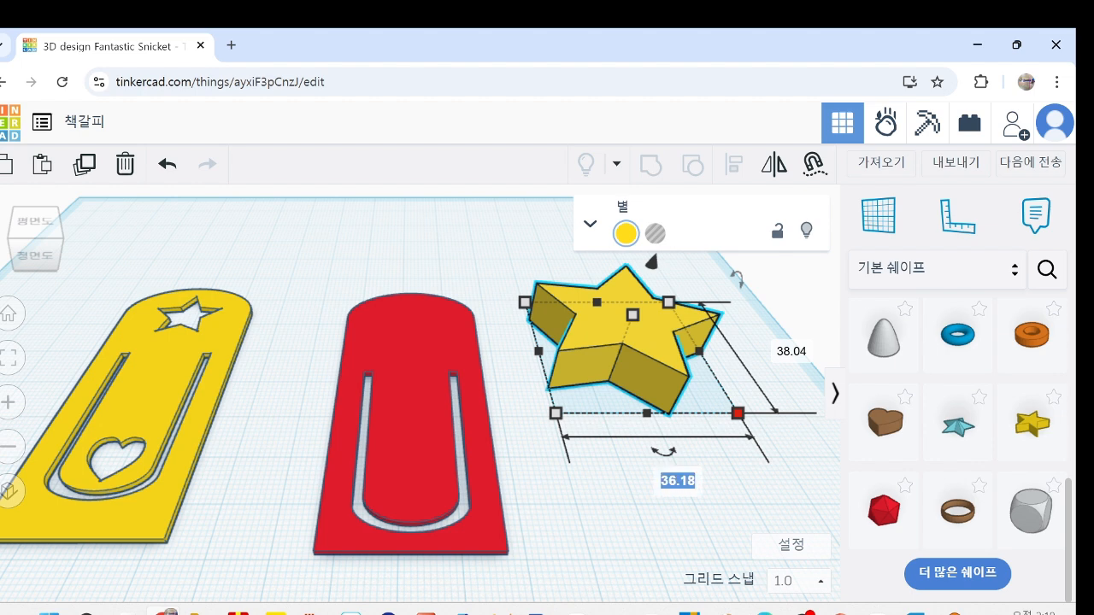
text(15)
key(Tab)
text(15)
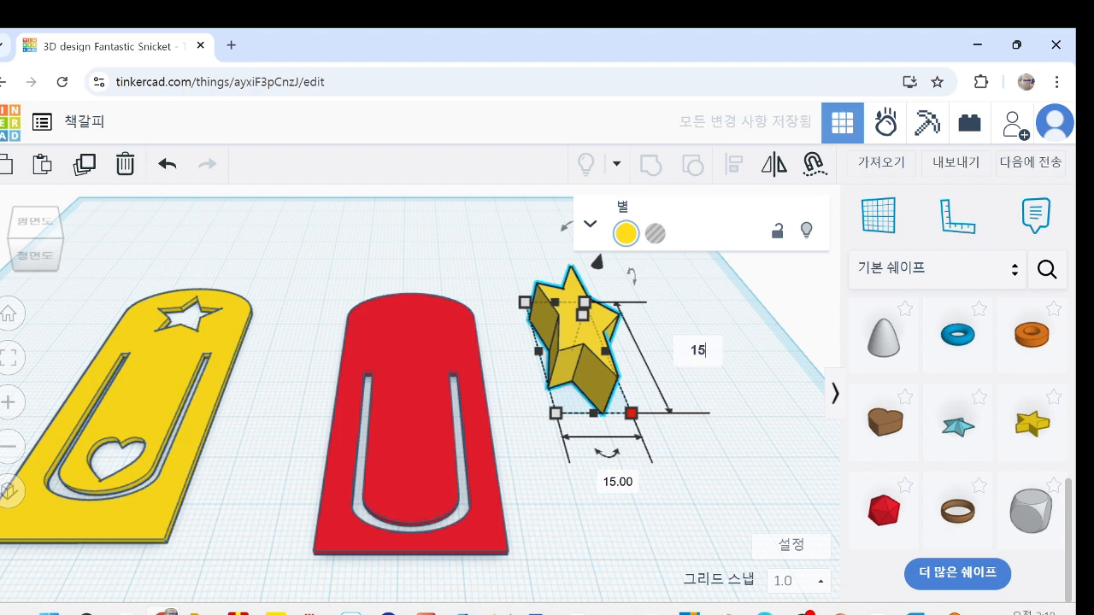
key(Return)
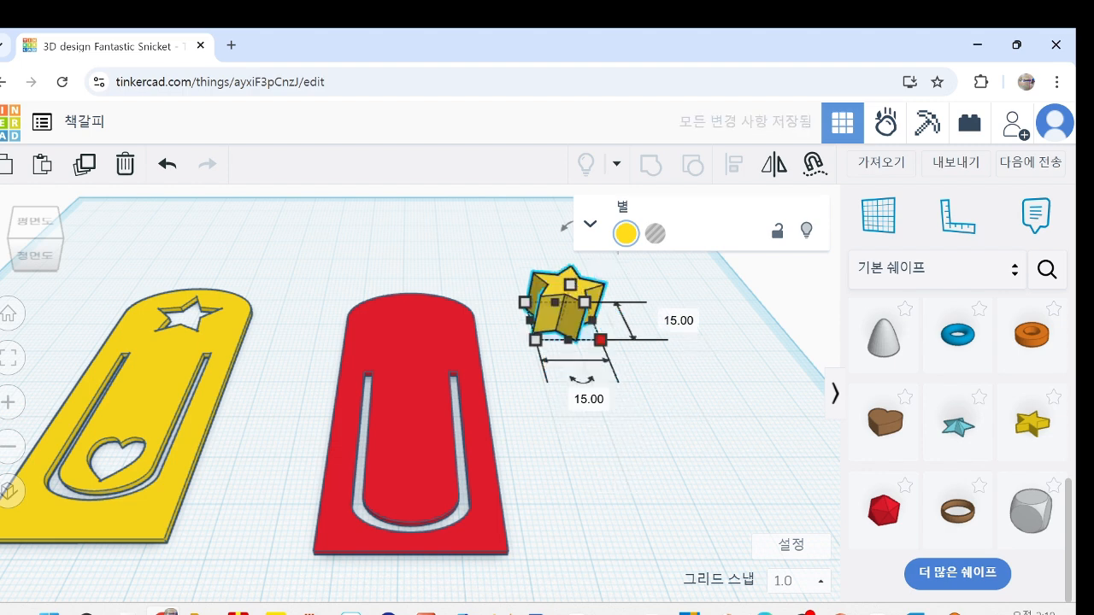
key(Escape)
Move the star onto the rounded end of the red bookmark and turn it into a hole
middle_drag(547, 376, 540, 416)
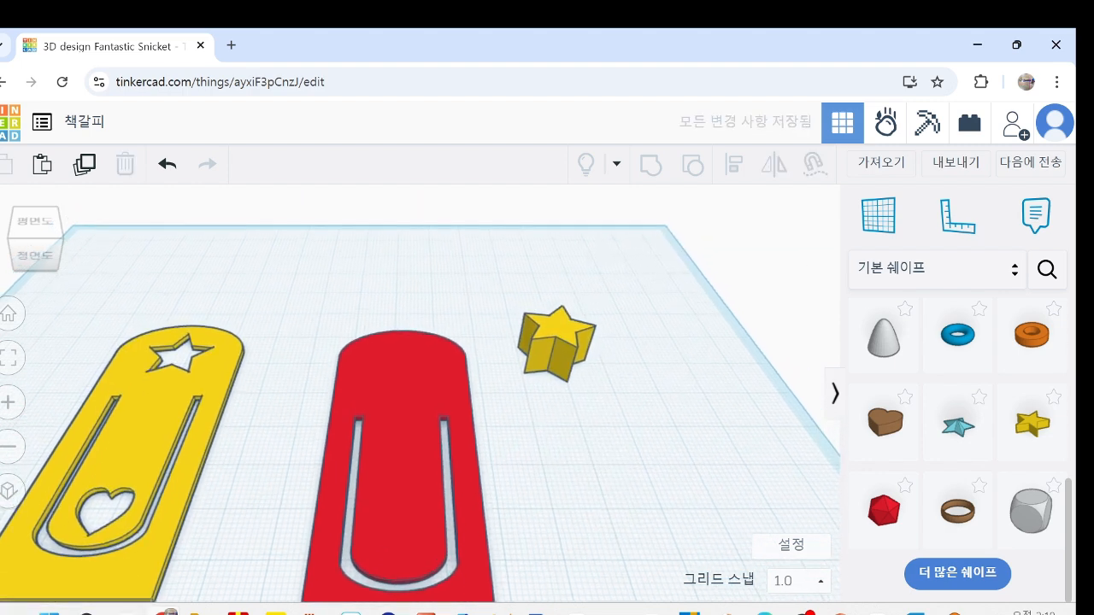
right_drag(540, 415, 540, 450)
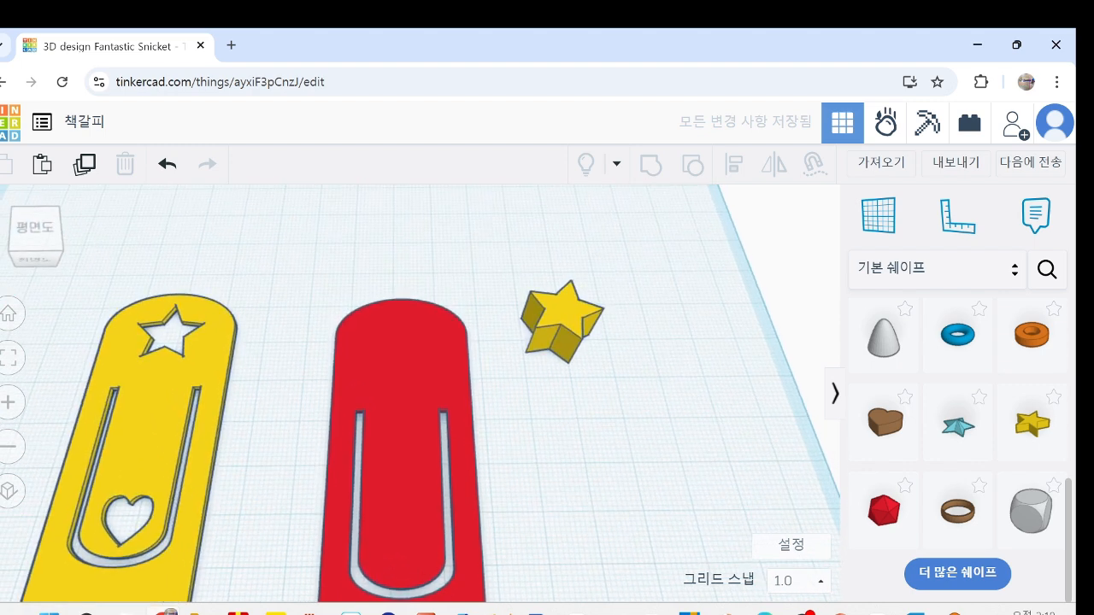
mouse_move(562, 317)
mouse_down()
mouse_move(548, 338)
mouse_move(520, 342)
mouse_move(399, 342)
mouse_move(408, 337)
mouse_up()
click(655, 233)
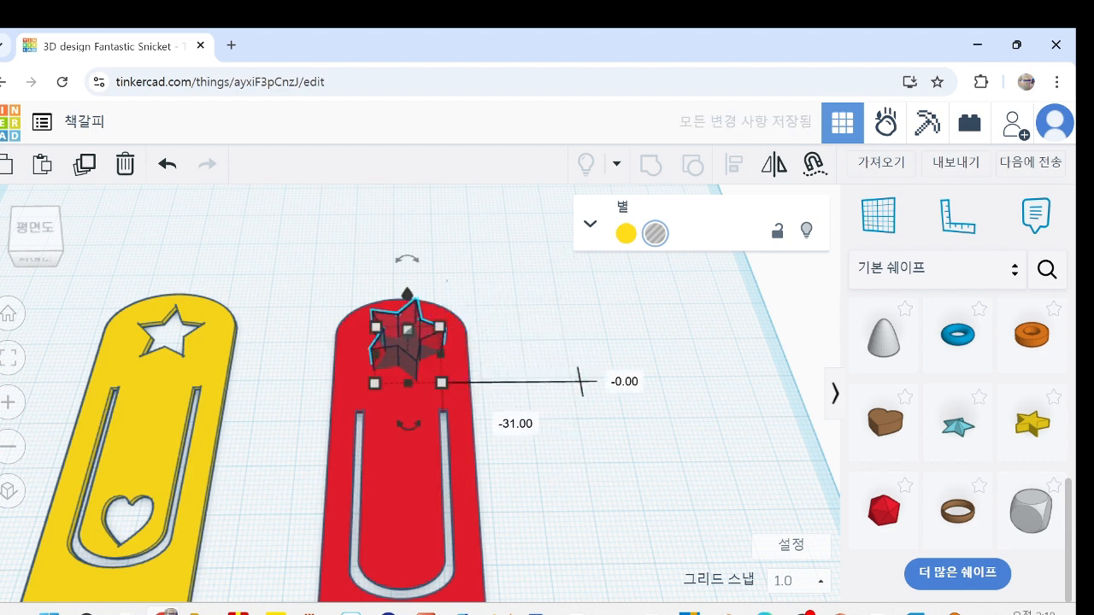
Center the star hole across the width of the red bookmark, then select only the star
drag(536, 602, 545, 602)
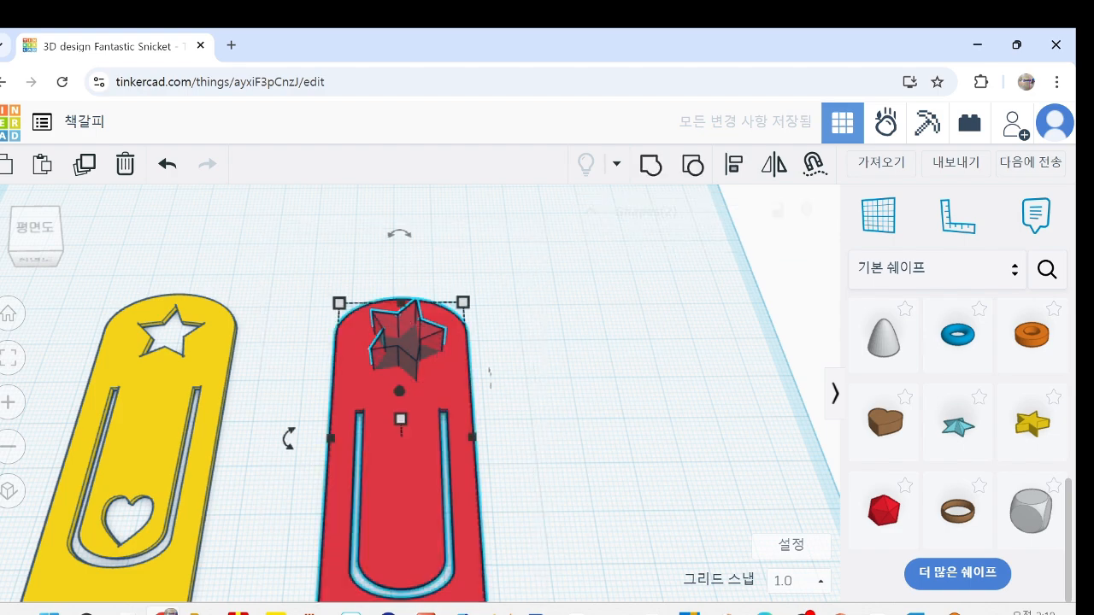
key(l)
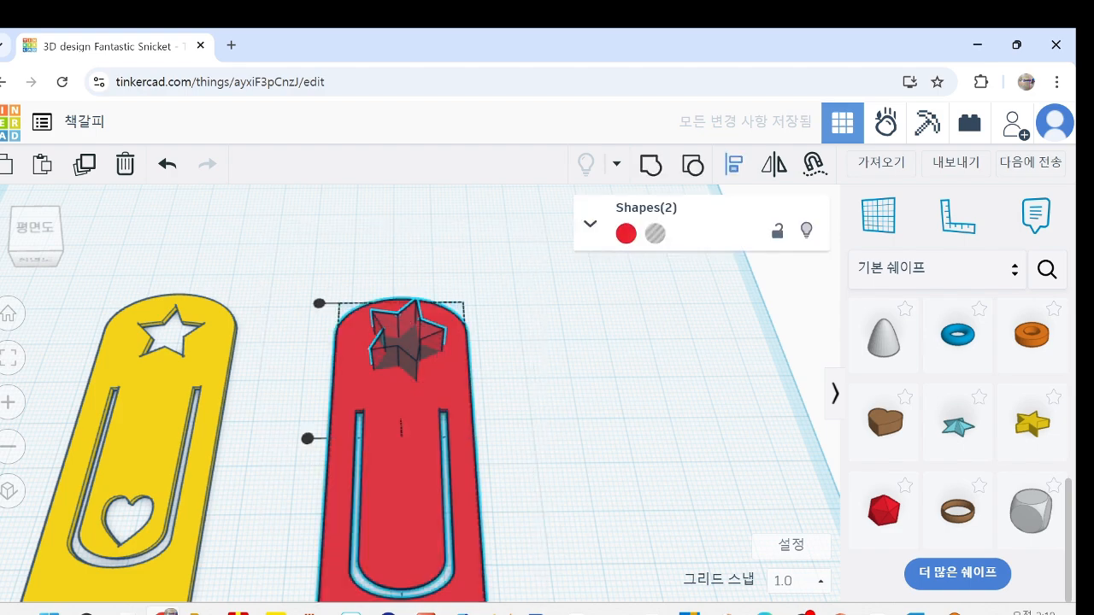
scroll(513, 538, down, 3)
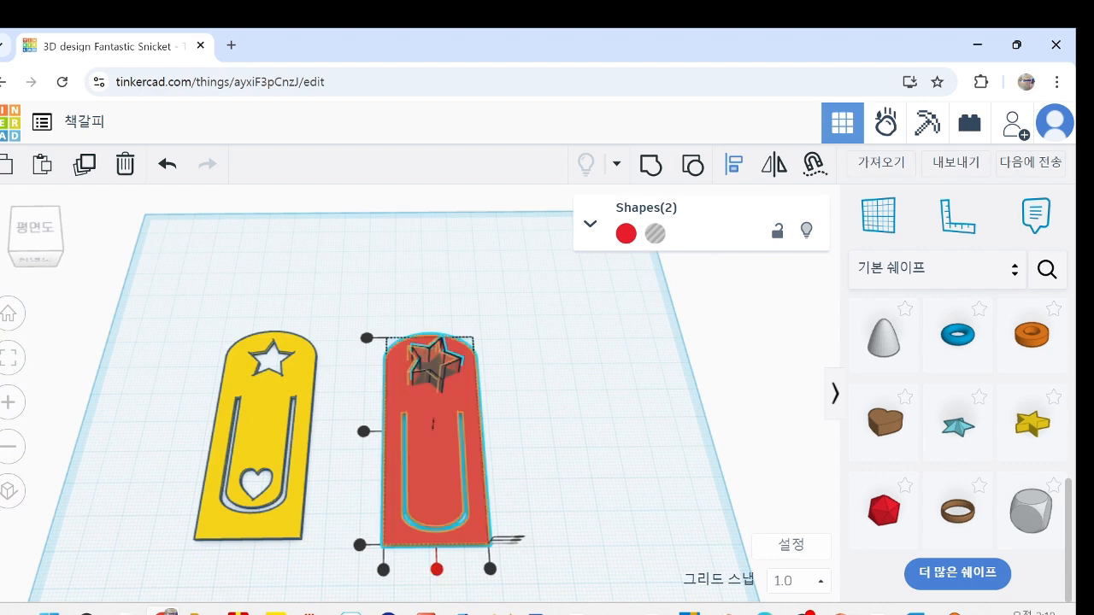
click(437, 568)
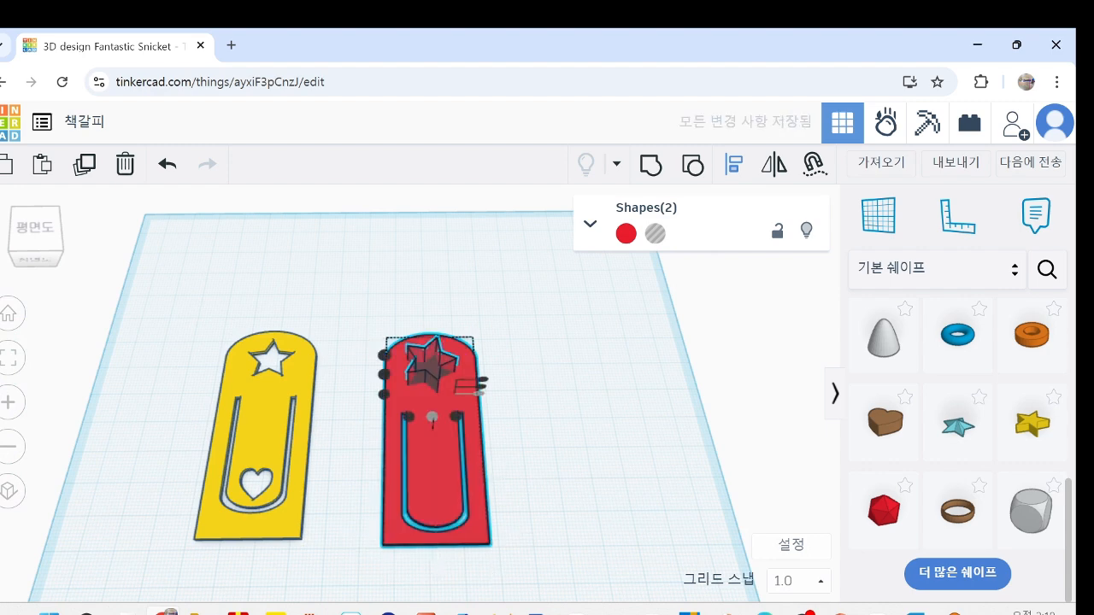
key(Escape)
click(432, 366)
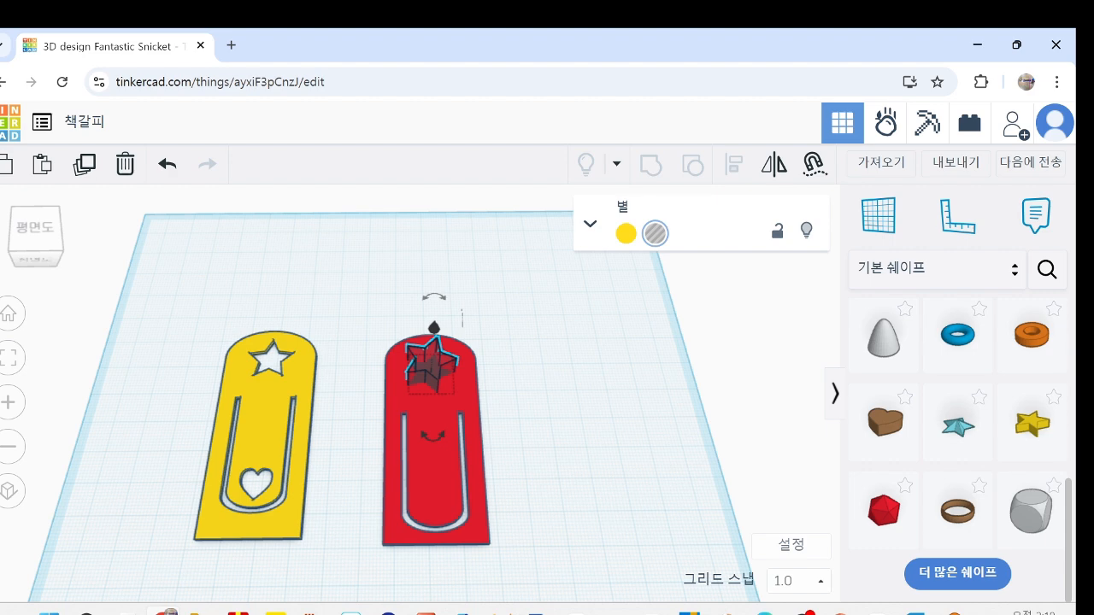
Rotate the star hole by -16° in the workplane so one point aims straight at the red bookmark's rounded end
right_drag(530, 359, 543, 419)
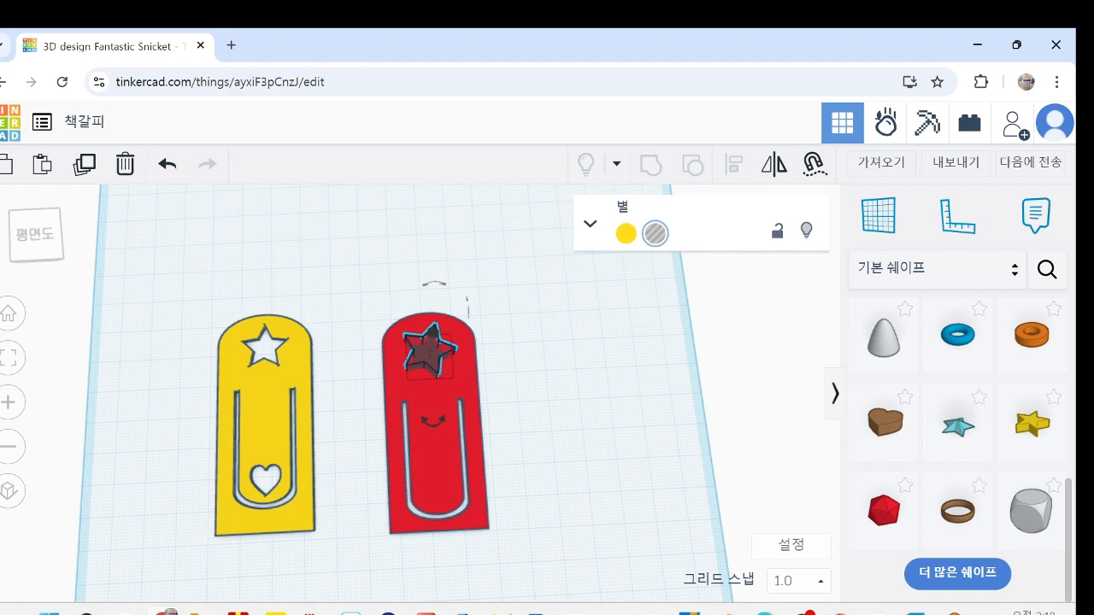
drag(554, 406, 528, 418)
right_drag(527, 418, 520, 428)
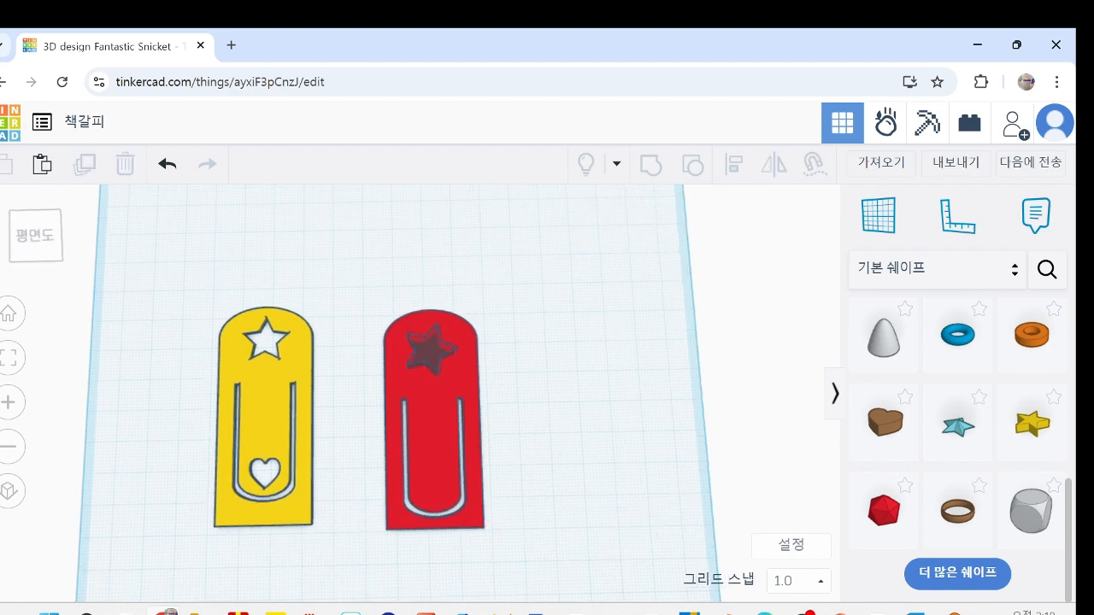
click(431, 351)
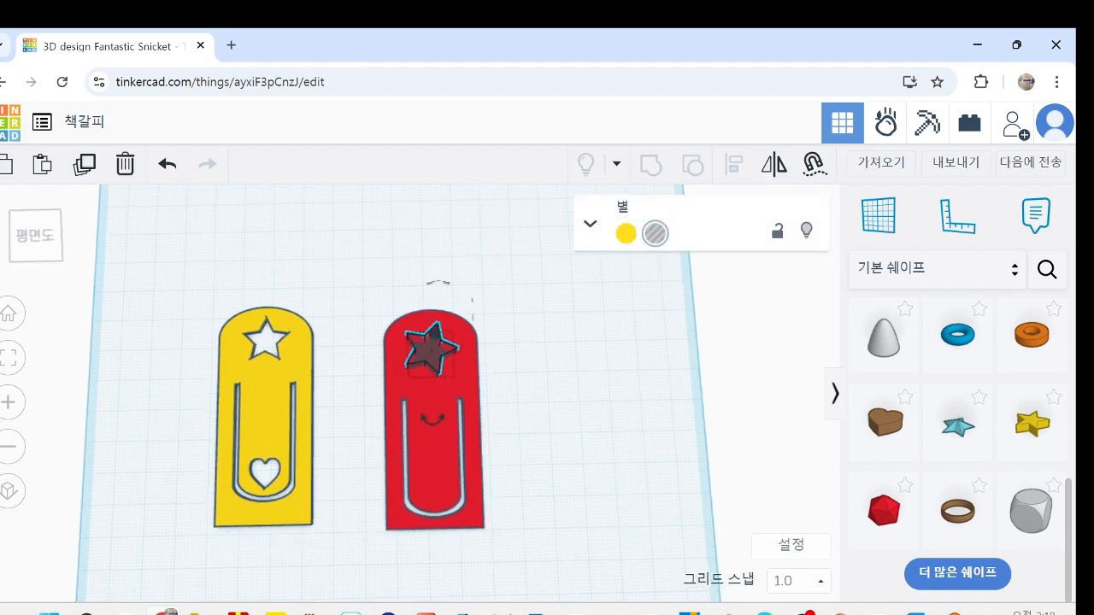
drag(432, 420, 436, 422)
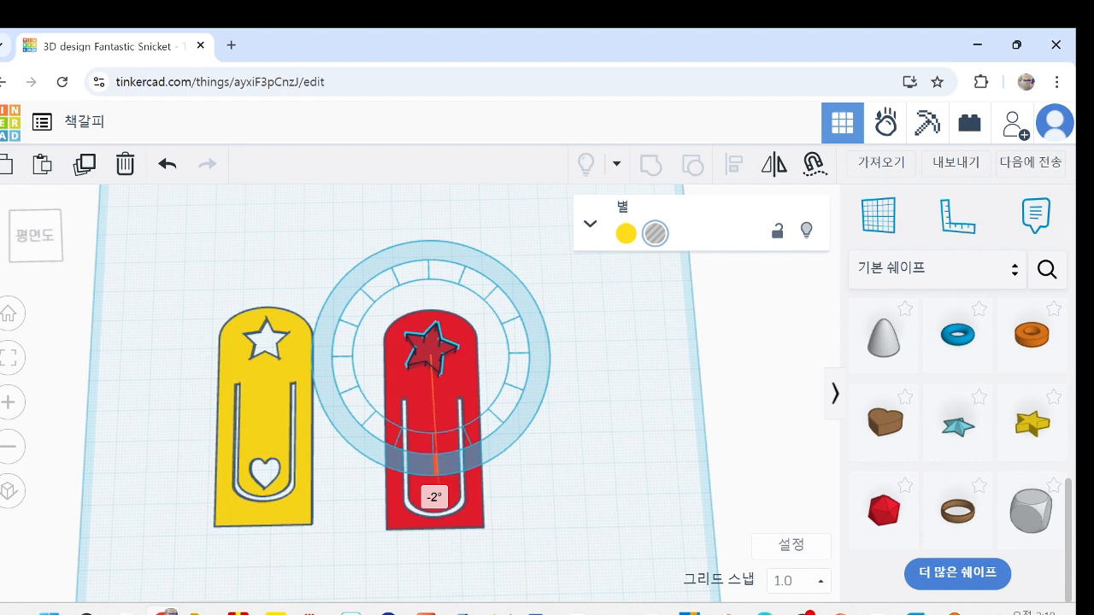
drag(436, 422, 453, 421)
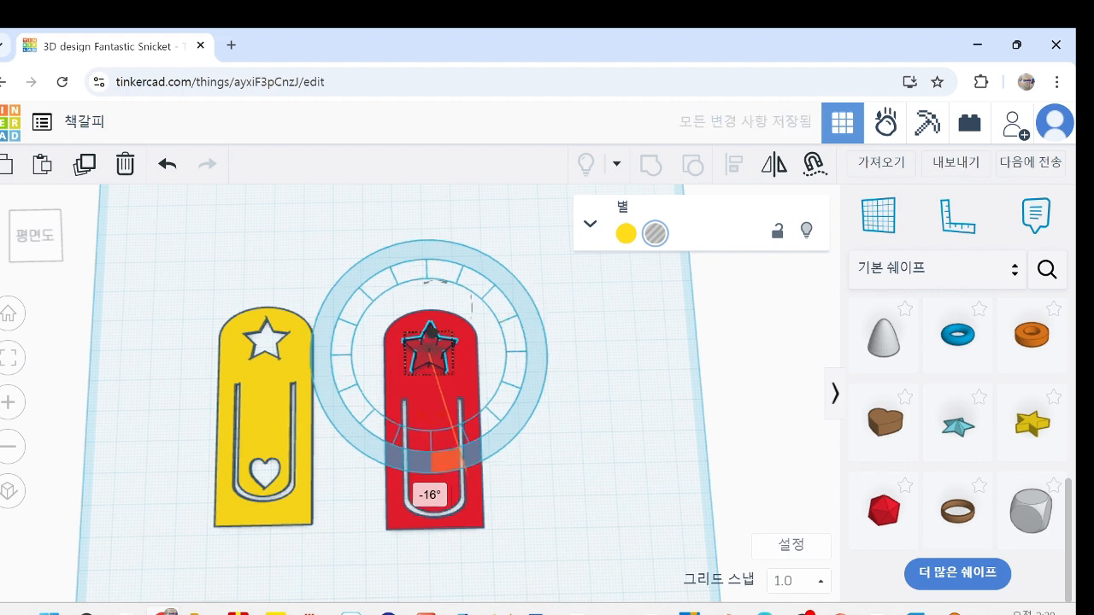
key(Escape)
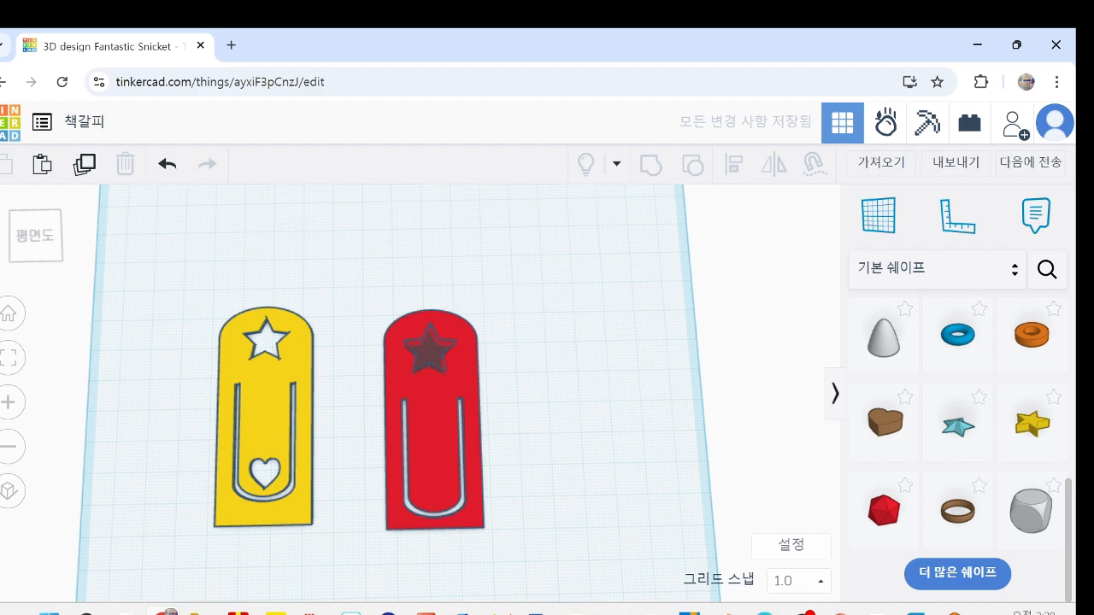
Group the star hole with the red bookmark to cut the star through the plate
drag(328, 253, 503, 599)
click(650, 164)
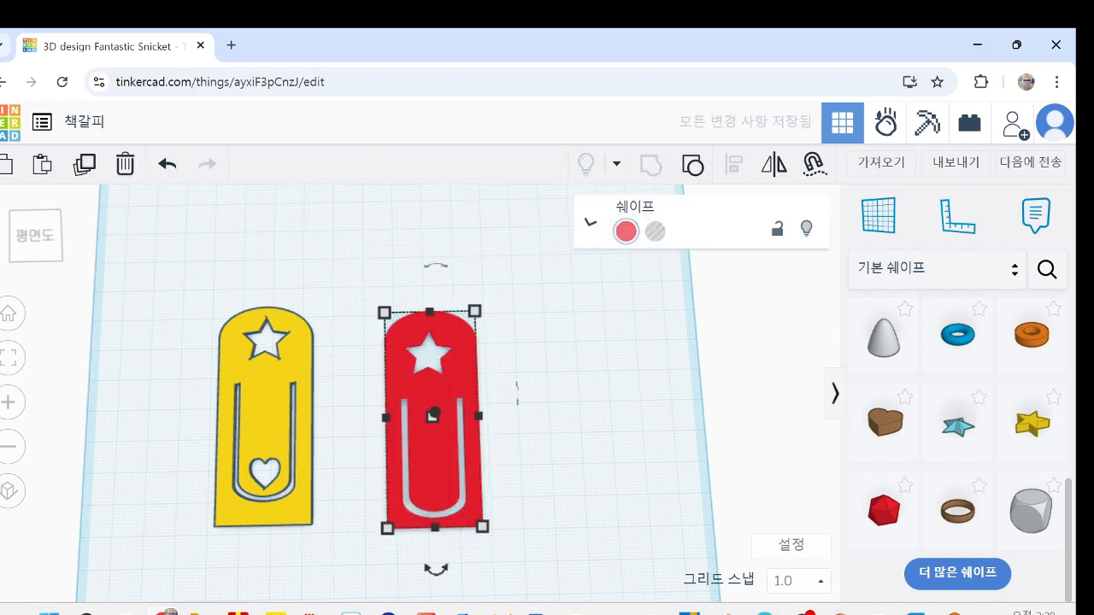
key(Escape)
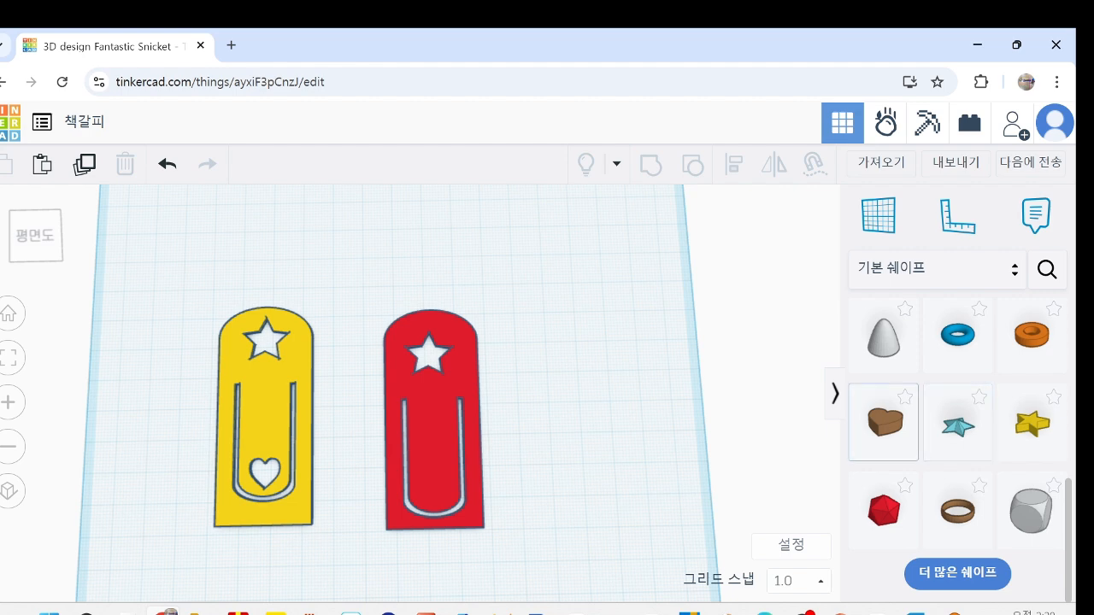
Add a heart from the basic shapes beside the red bookmark and set its width and length to 10 mm each
drag(884, 423, 598, 470)
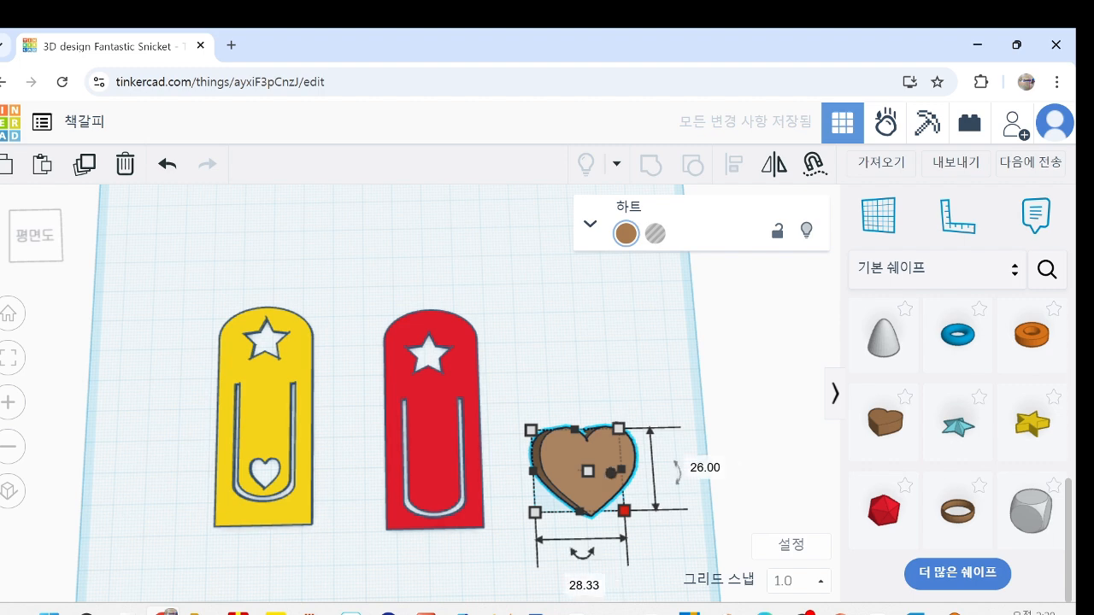
click(584, 586)
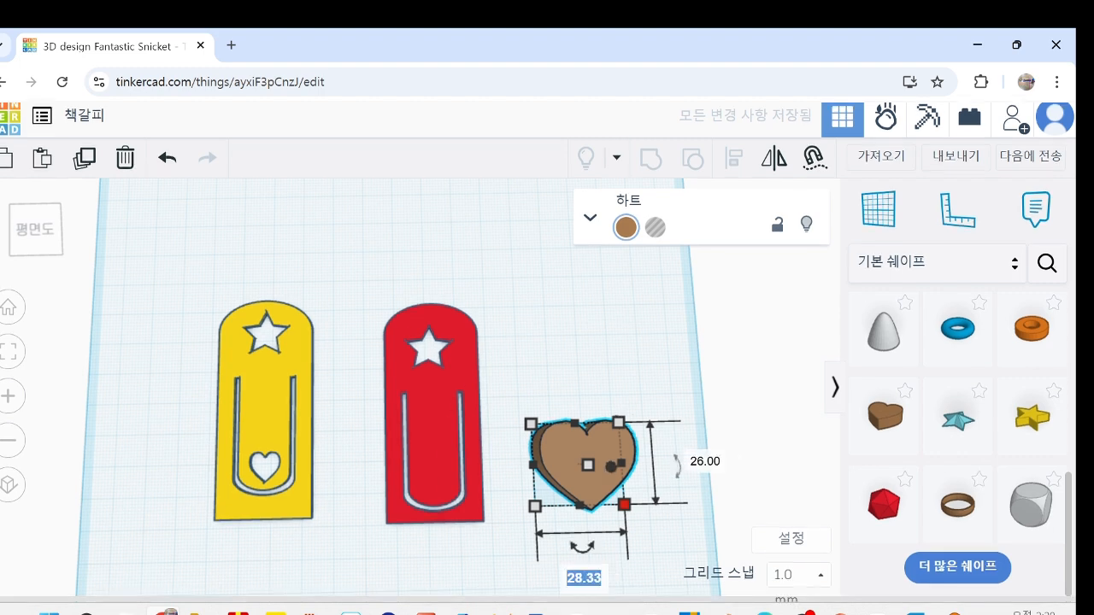
text(10)
key(Tab)
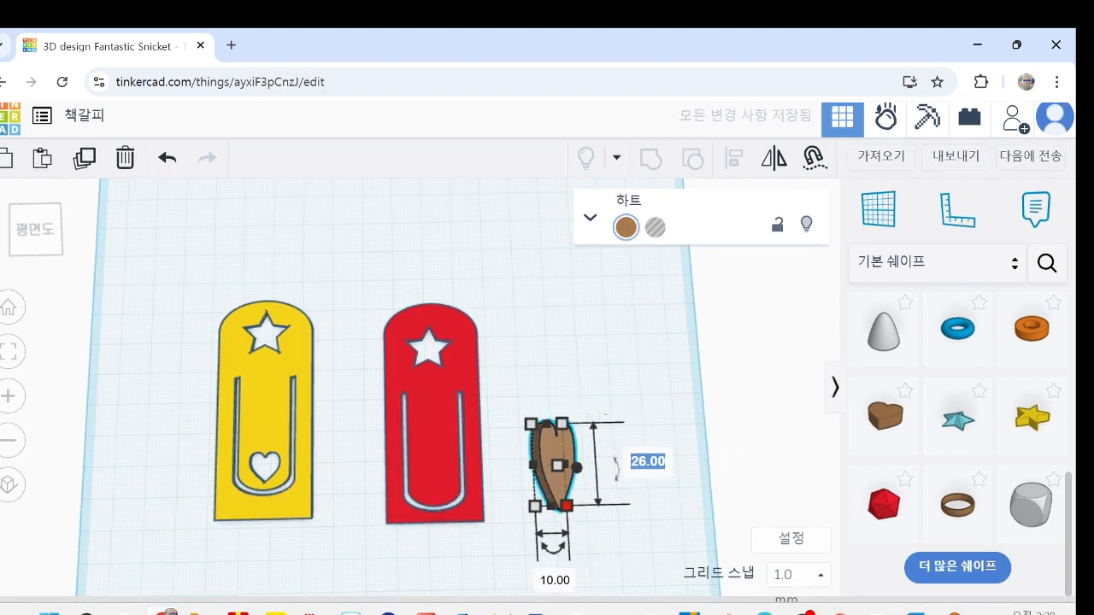
text(10)
key(Return)
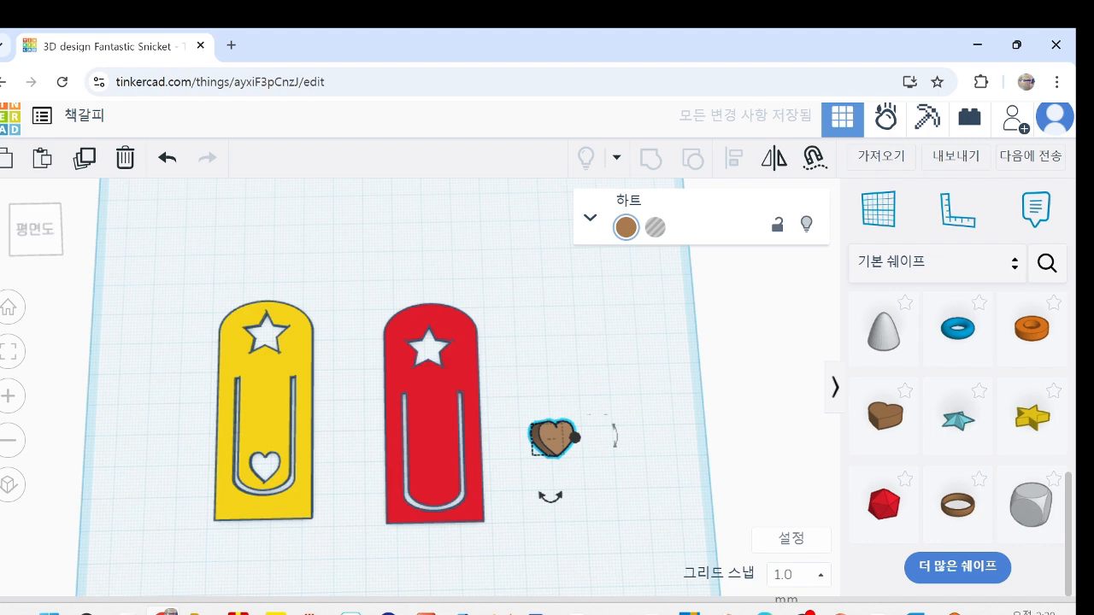
Turn the heart into a hole, place it inside the curved end of the U-shaped slot, and check its alignment with the red bookmark
click(655, 226)
drag(551, 437, 435, 484)
drag(342, 242, 588, 573)
key(l)
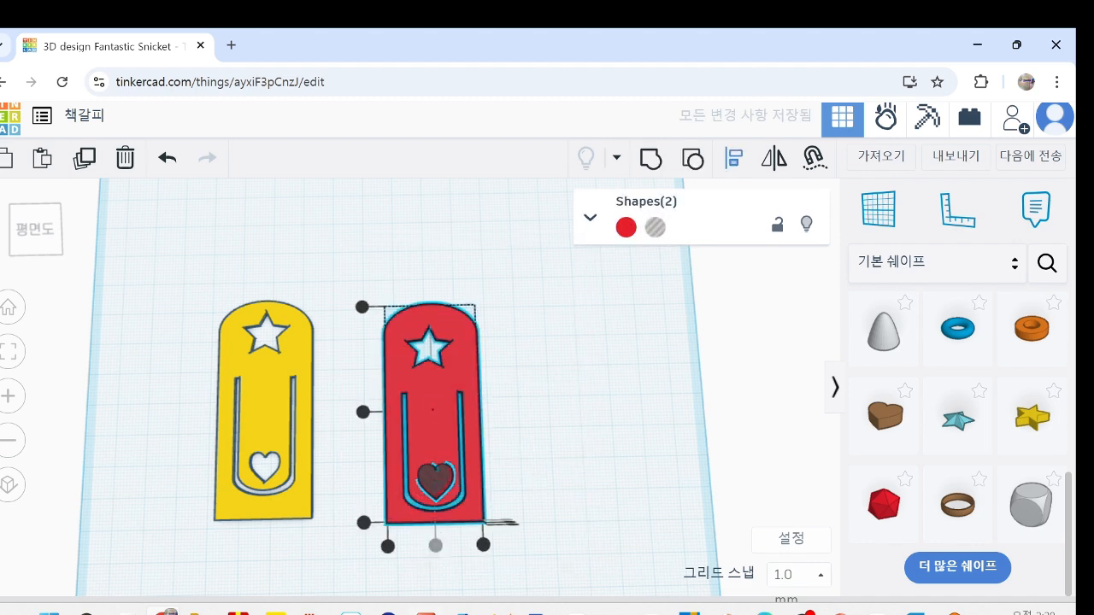
key(Escape)
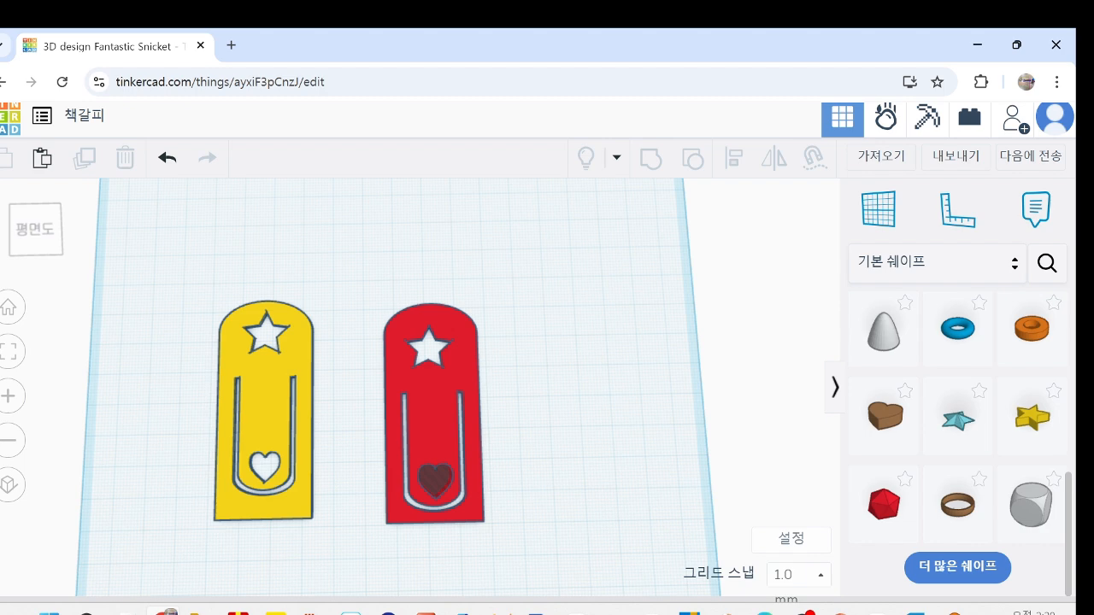
Group the heart hole with the red bookmark to cut it through, then select the combined shape
right_drag(547, 385, 549, 363)
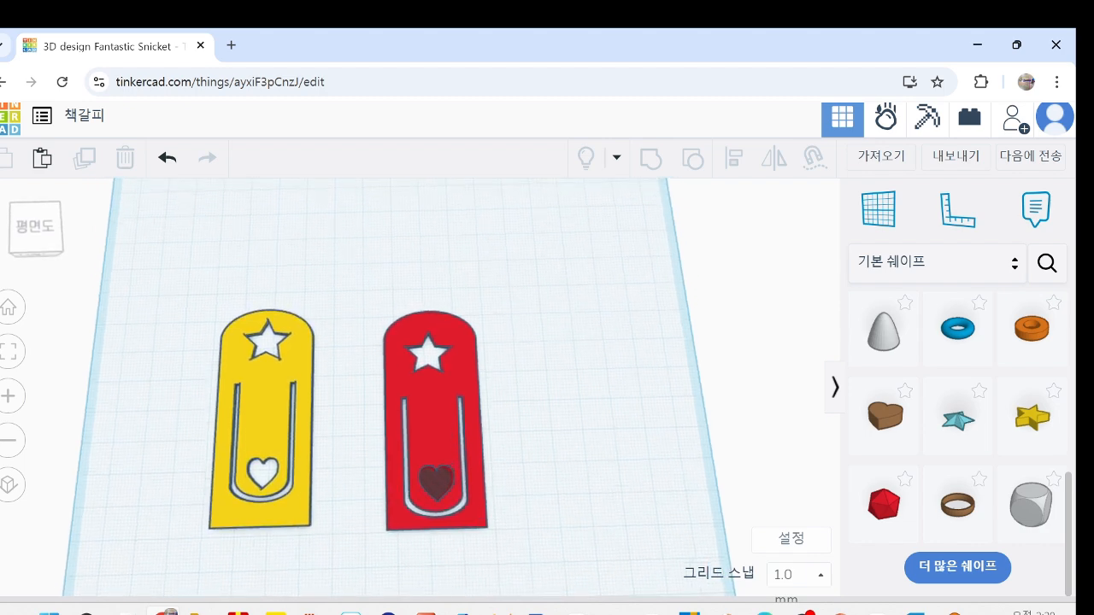
drag(345, 277, 534, 565)
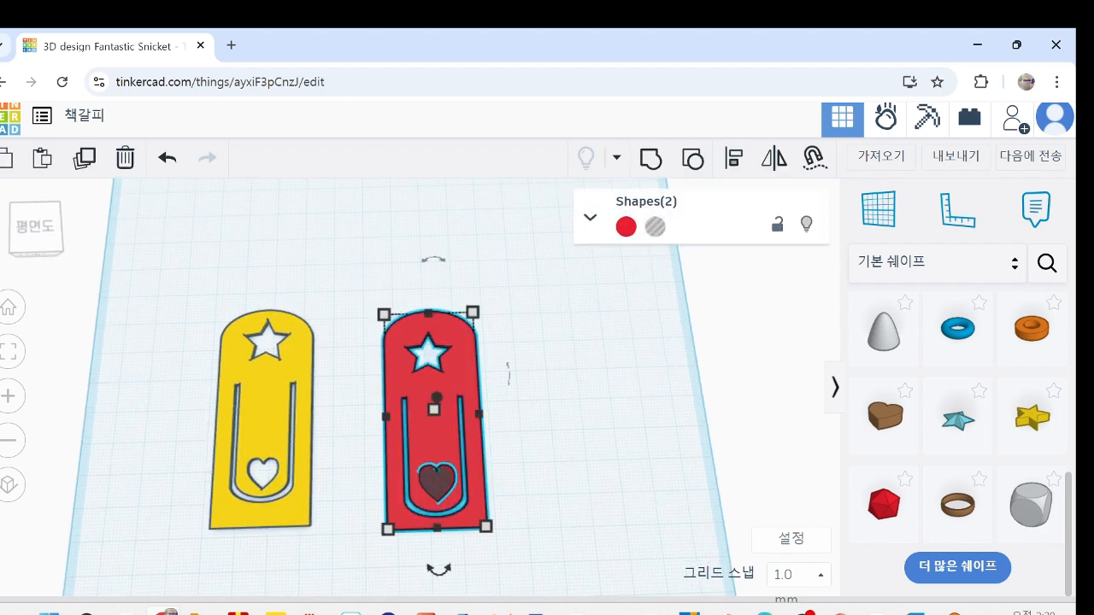
key(ctrl+g)
key(Escape)
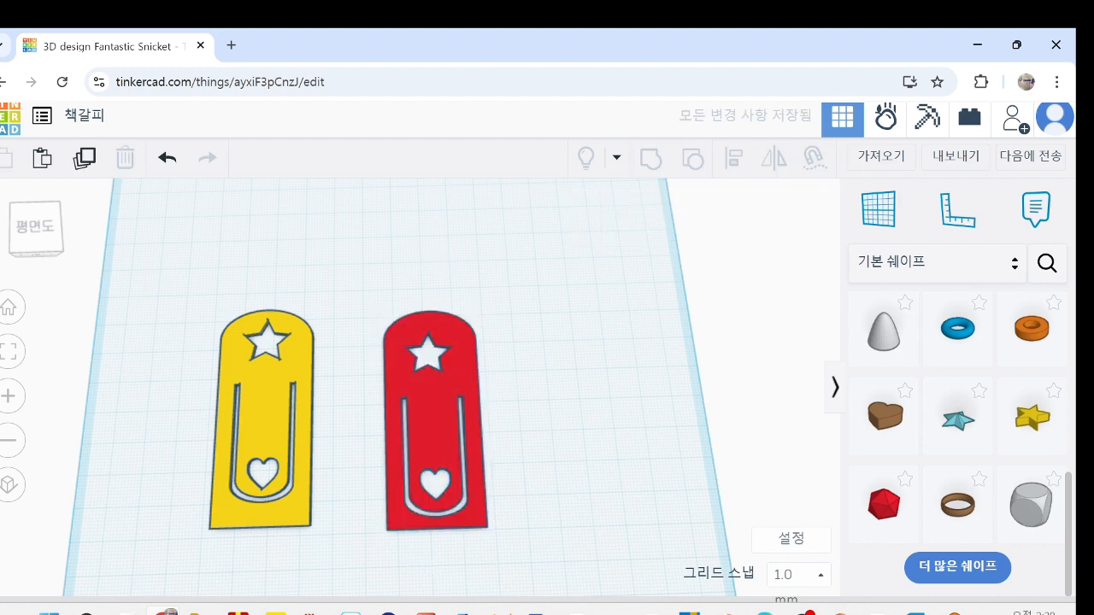
drag(352, 275, 539, 537)
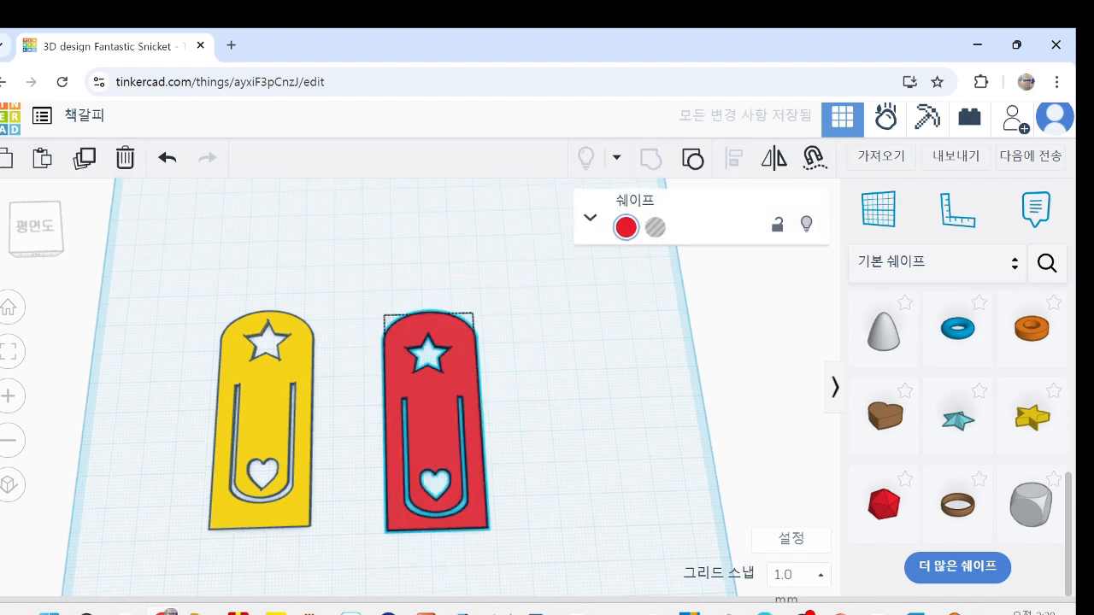
right_drag(539, 537, 536, 566)
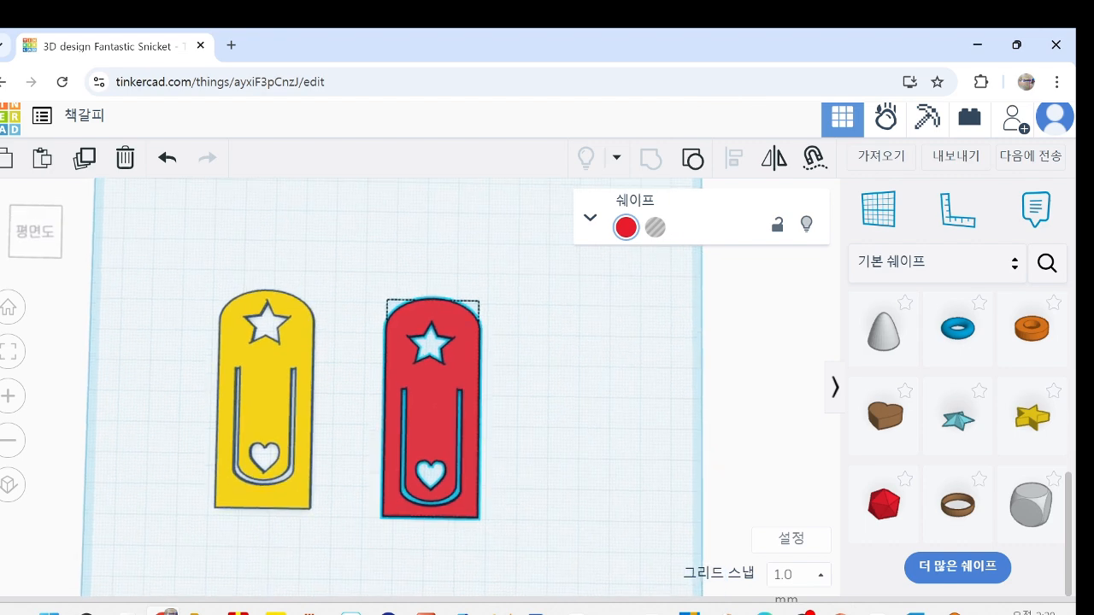
right_drag(535, 564, 552, 562)
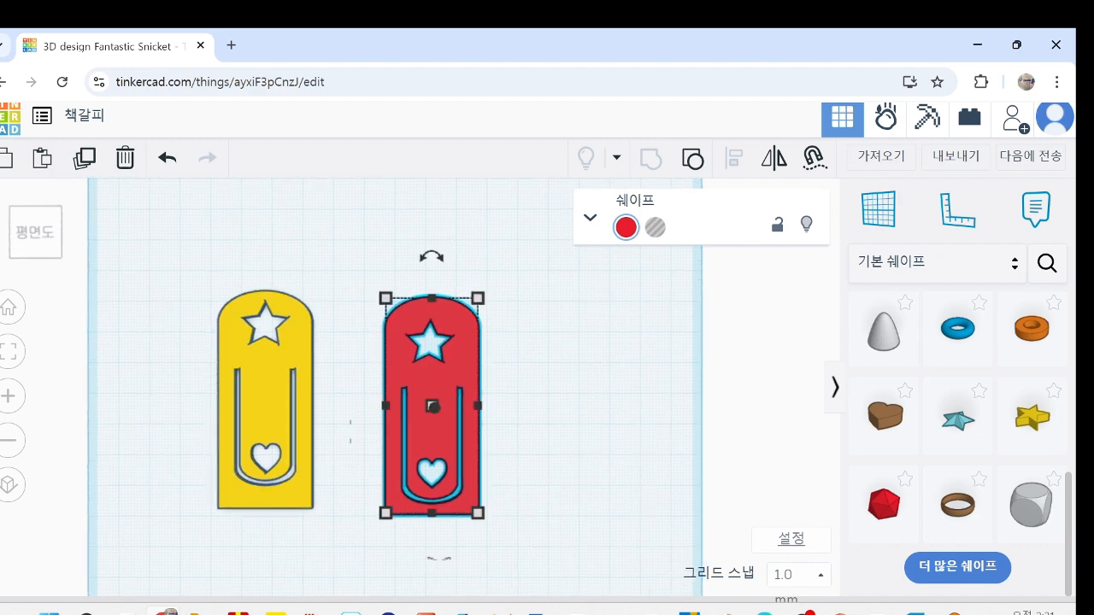
Add a ring from the basic shapes at the tip of the red bookmark's rounded end
click(957, 504)
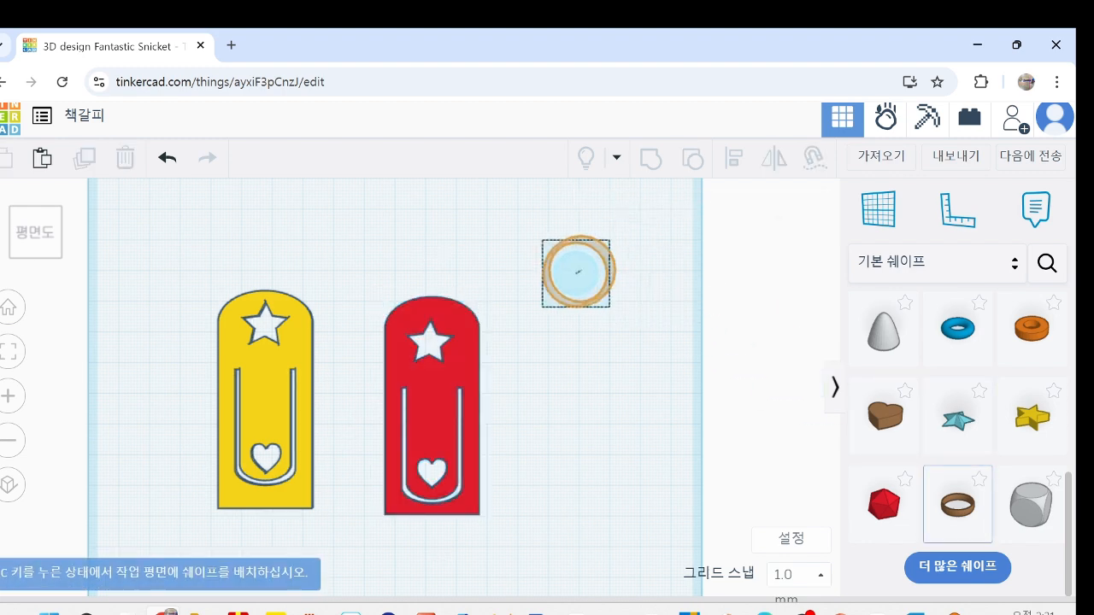
click(432, 265)
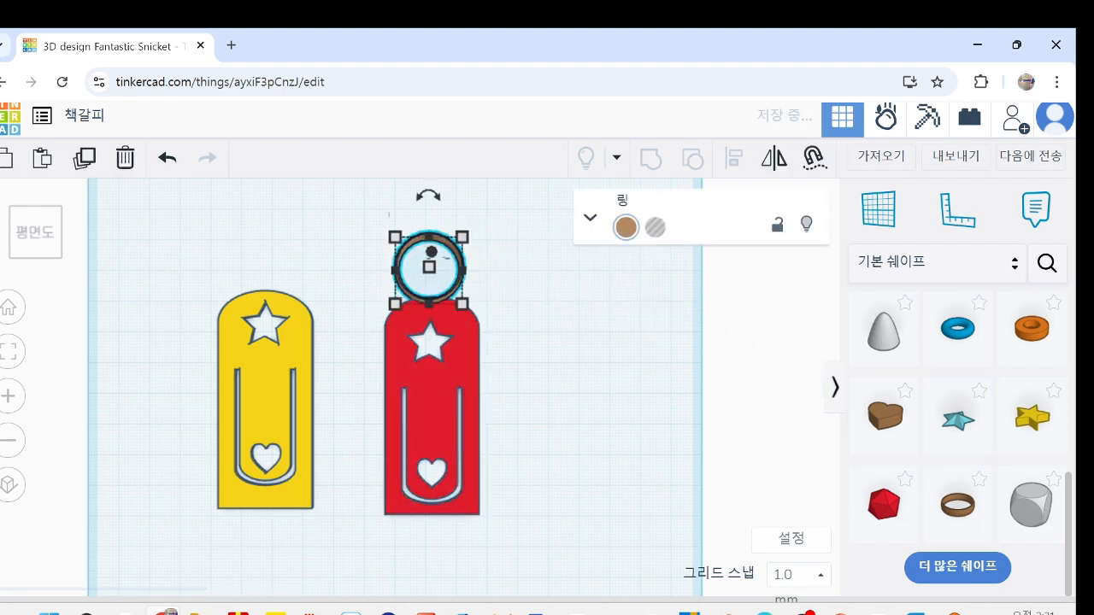
key(Escape)
right_drag(564, 410, 428, 316)
click(403, 445)
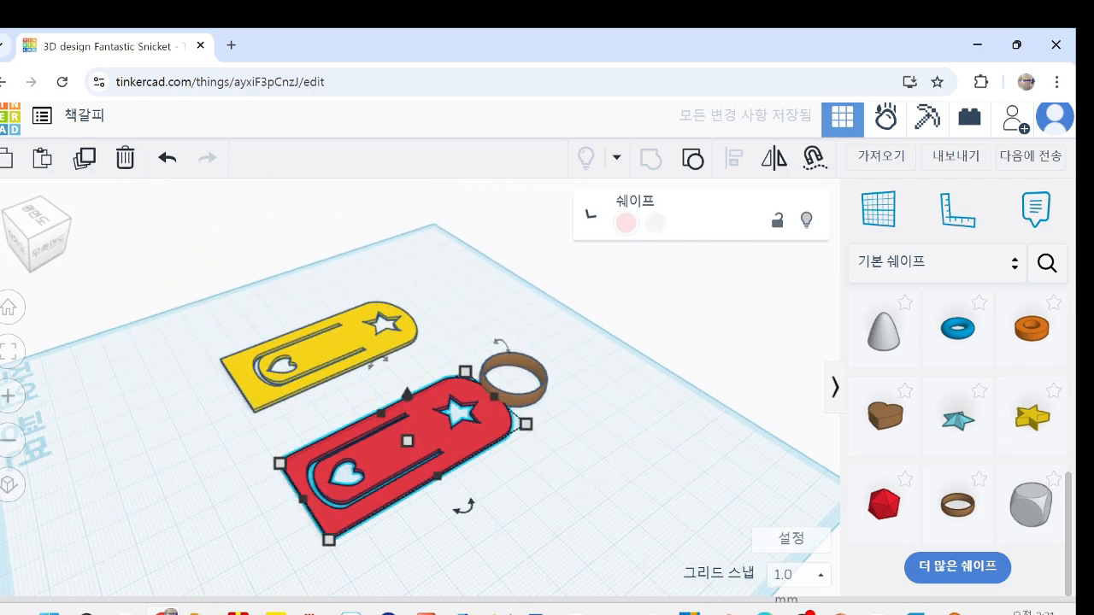
right_drag(404, 445, 427, 466)
right_drag(406, 282, 477, 313)
click(556, 342)
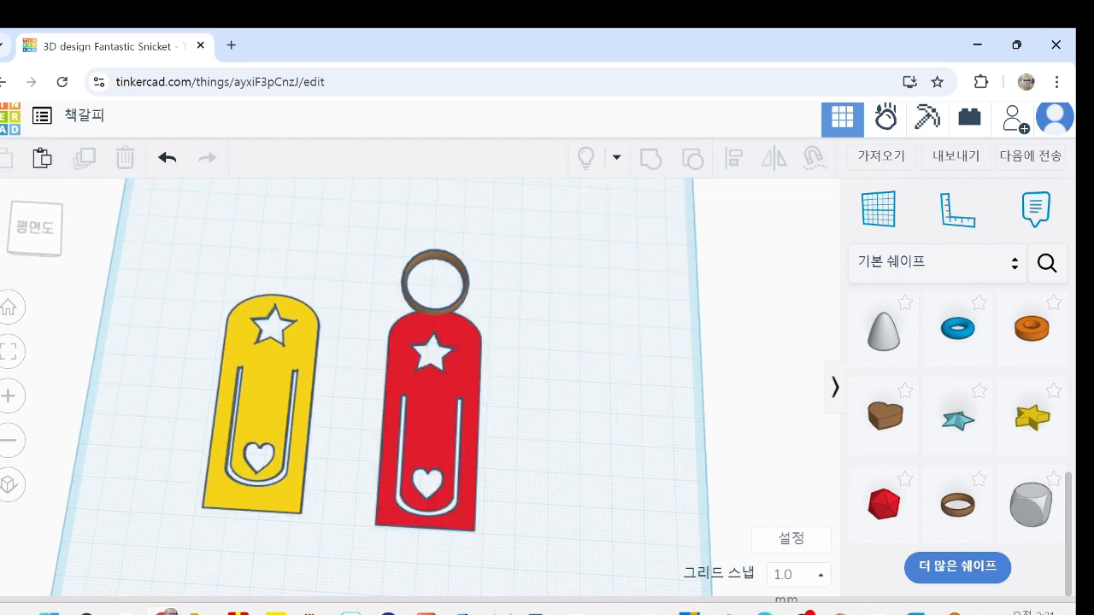
Set the ring's height to 1 mm
click(435, 260)
click(537, 283)
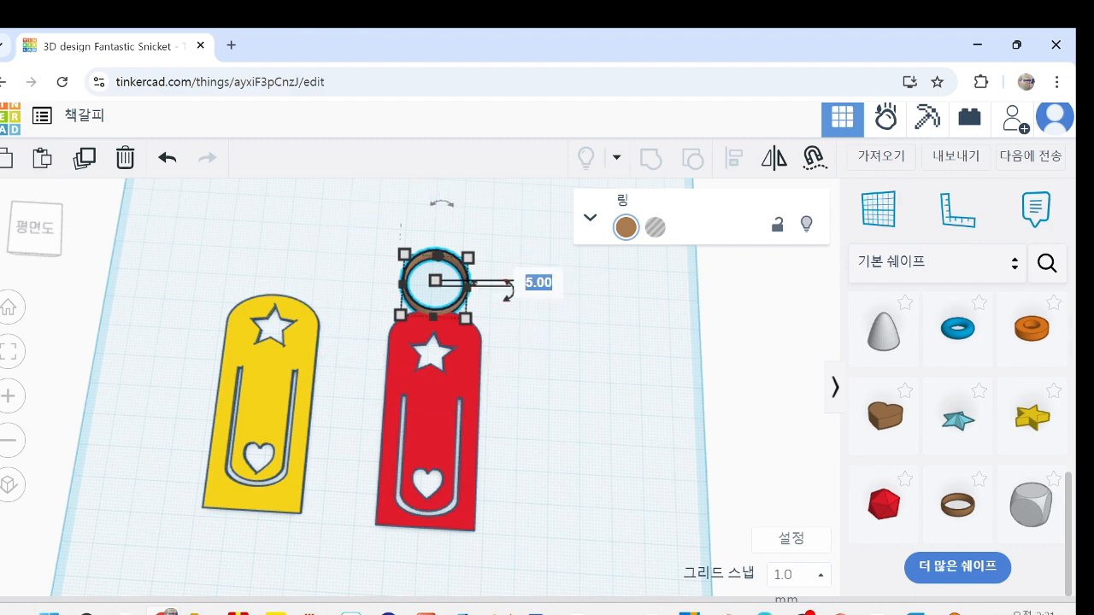
text(1)
key(Return)
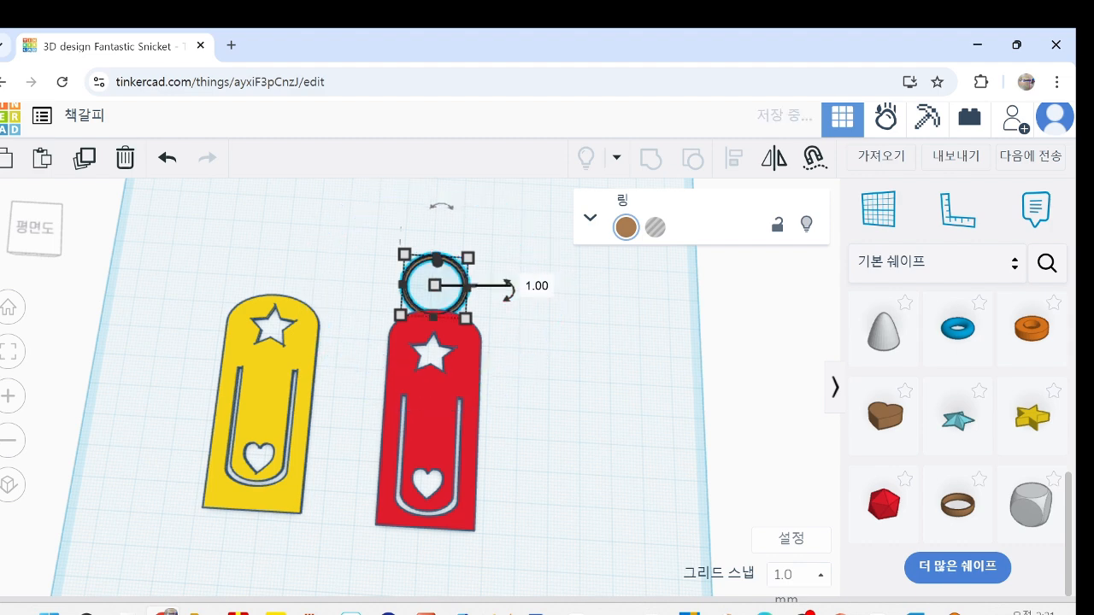
Center the ring across the width of the red bookmark
drag(366, 191, 513, 572)
key(l)
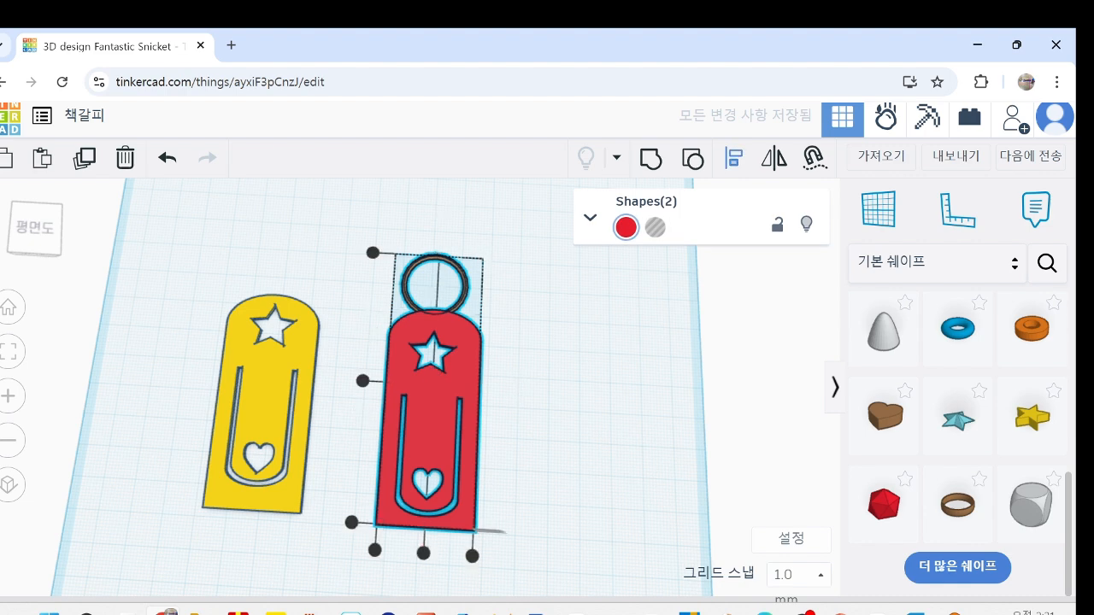
click(423, 553)
click(590, 410)
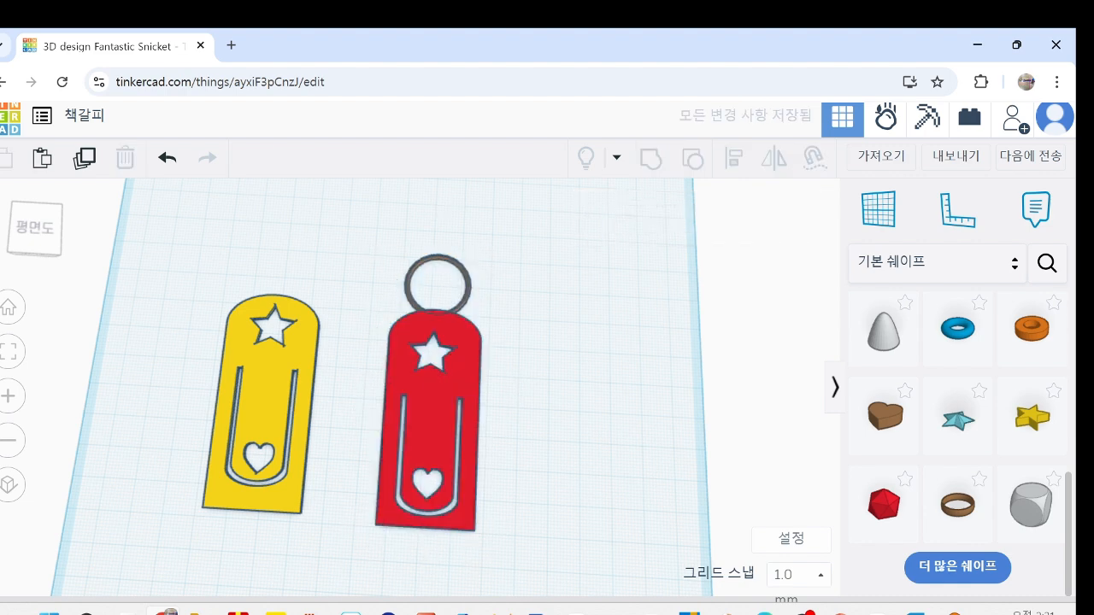
Set the ring's width and length to 10 mm each
right_drag(590, 410, 597, 446)
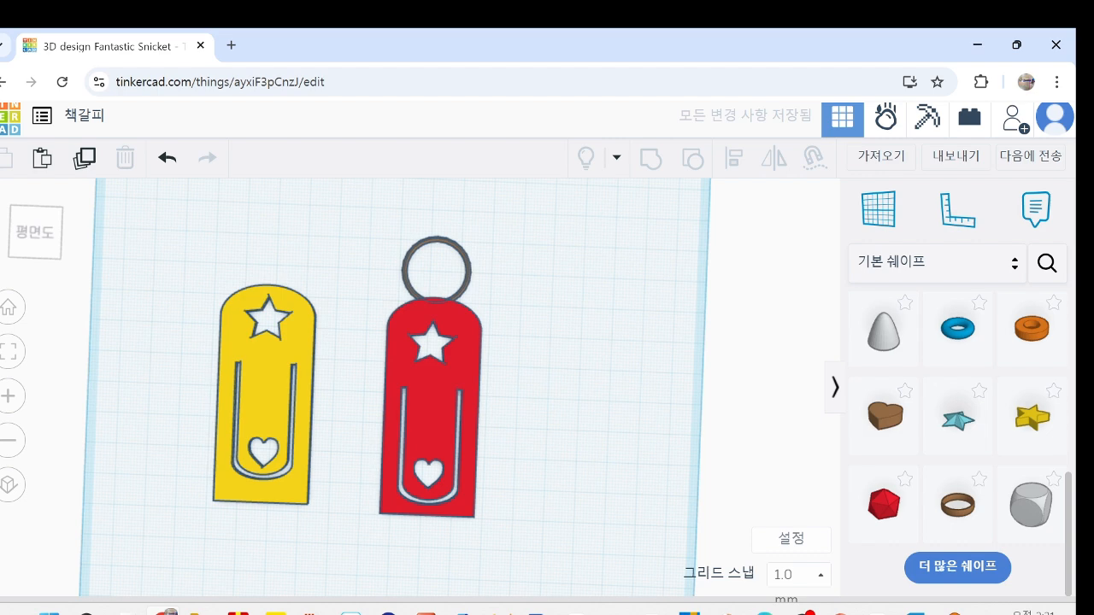
click(435, 250)
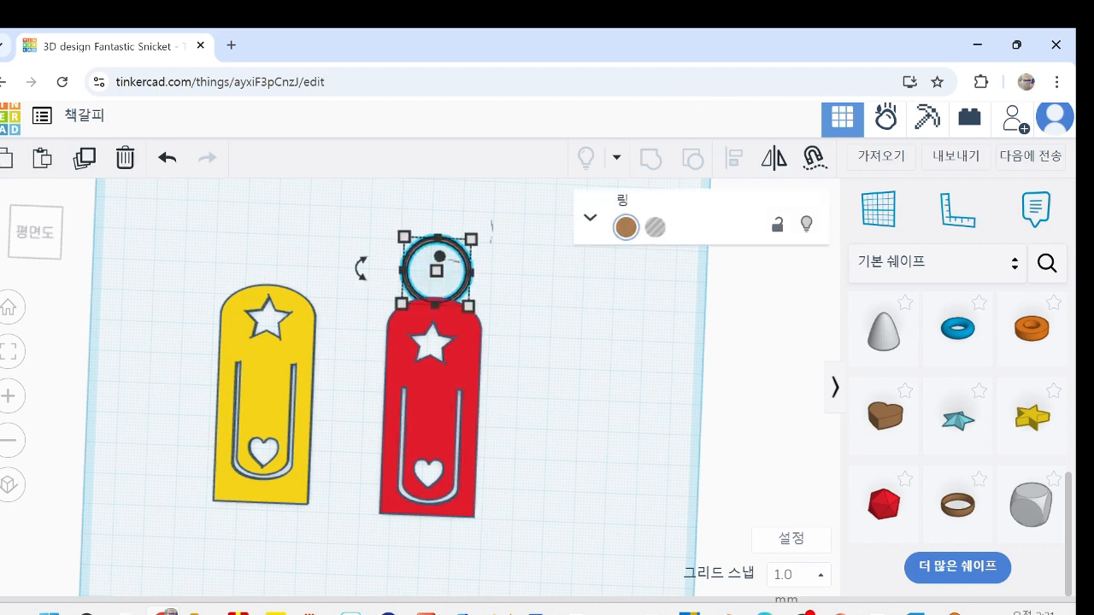
mouse_move(468, 305)
click(431, 407)
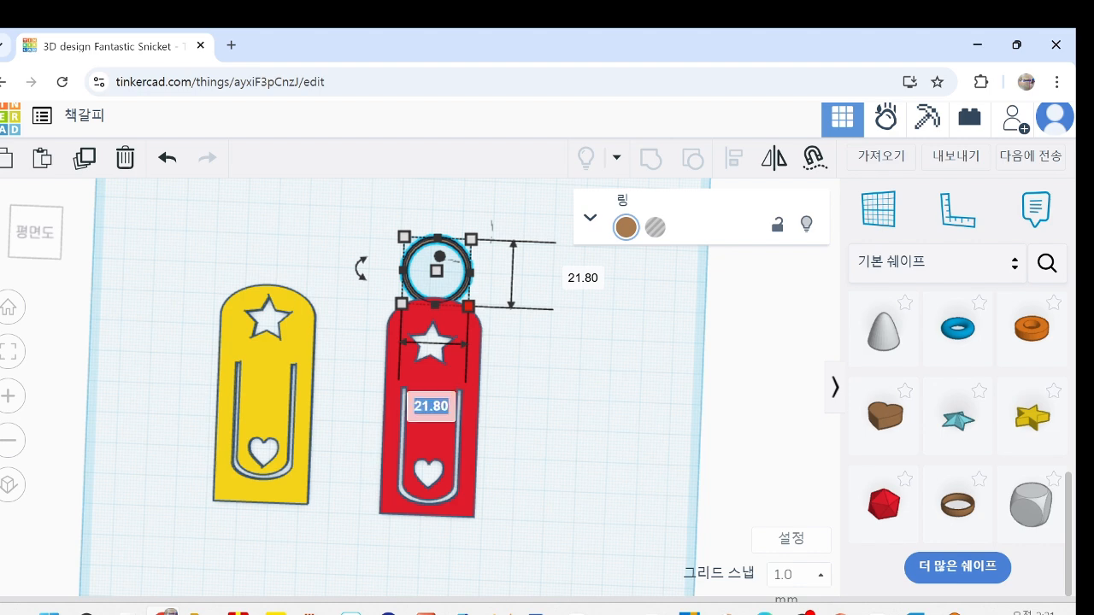
text(10)
key(Return)
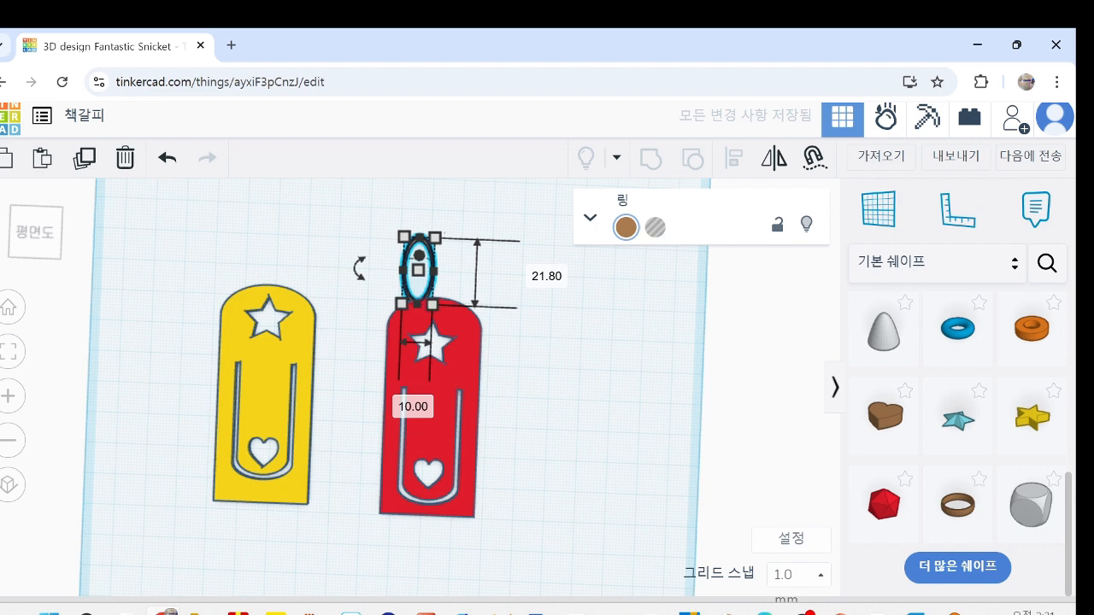
click(547, 275)
text(10)
key(Return)
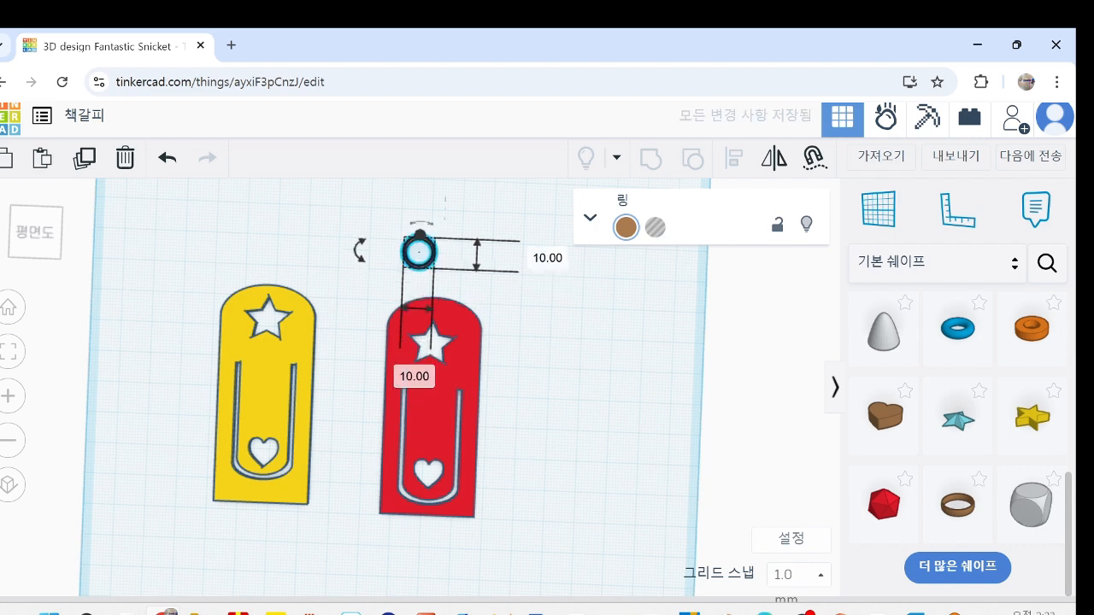
Align the ring and the red bookmark so that their centers match across the bookmark's width
click(564, 385)
mouse_move(564, 384)
right_down()
mouse_move(574, 350)
mouse_move(564, 384)
right_up()
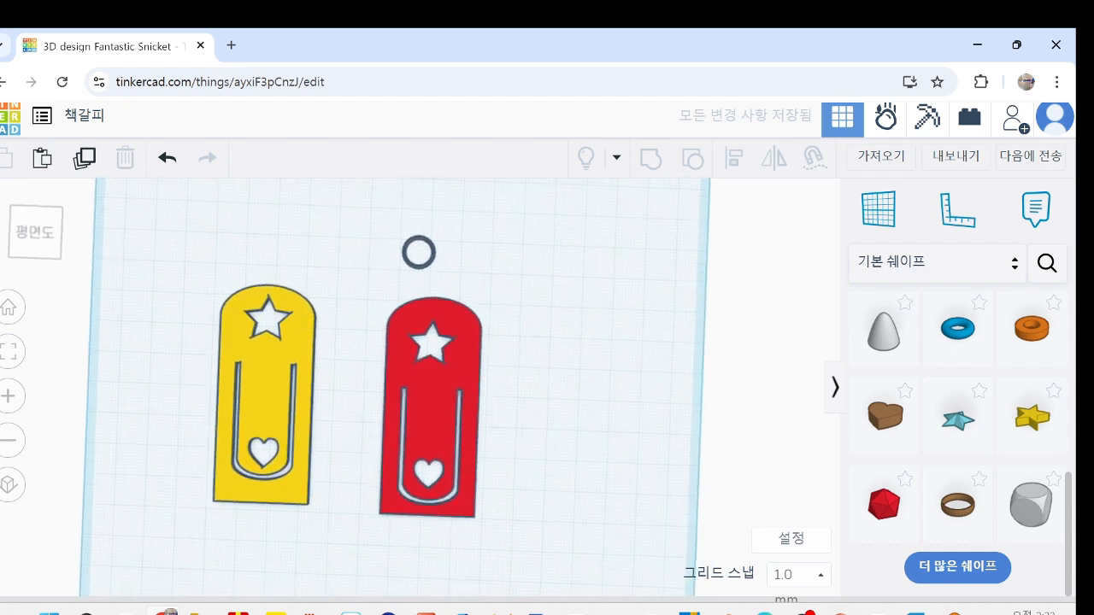
drag(339, 214, 543, 580)
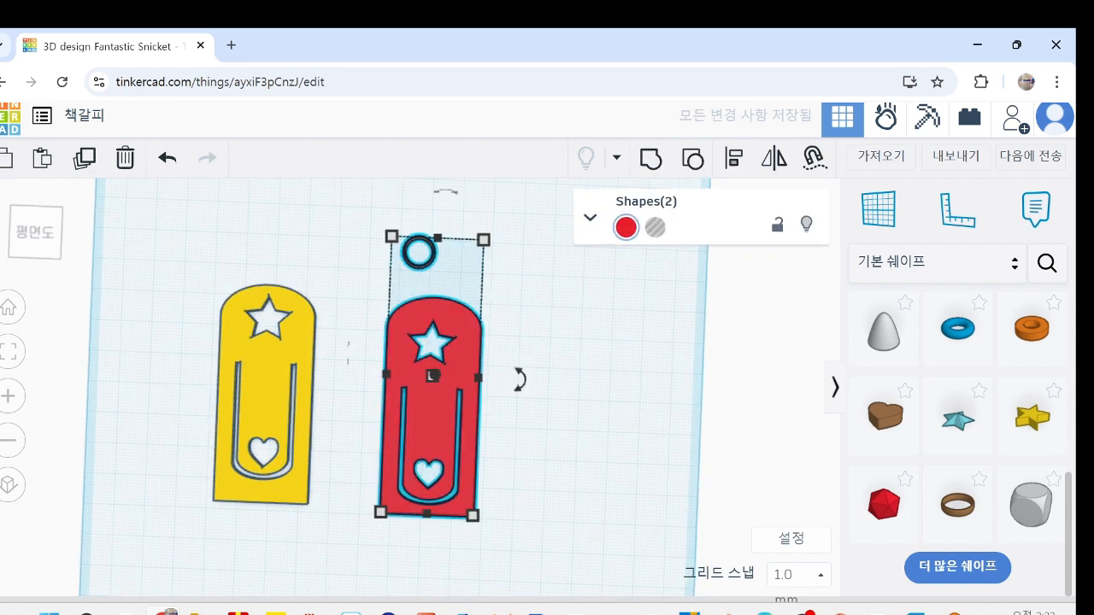
key(l)
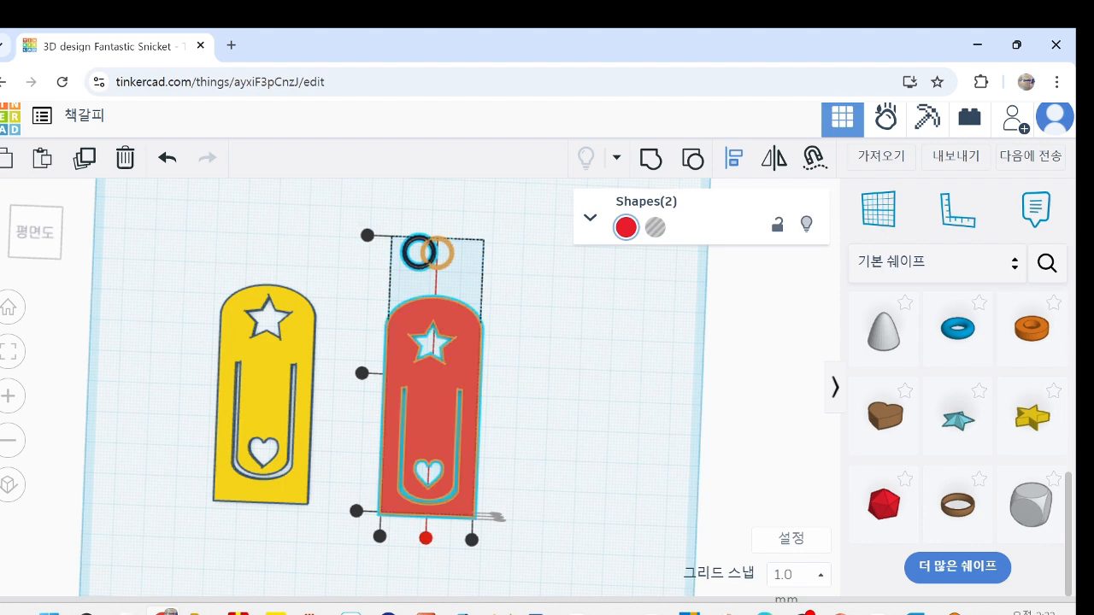
click(425, 537)
key(Escape)
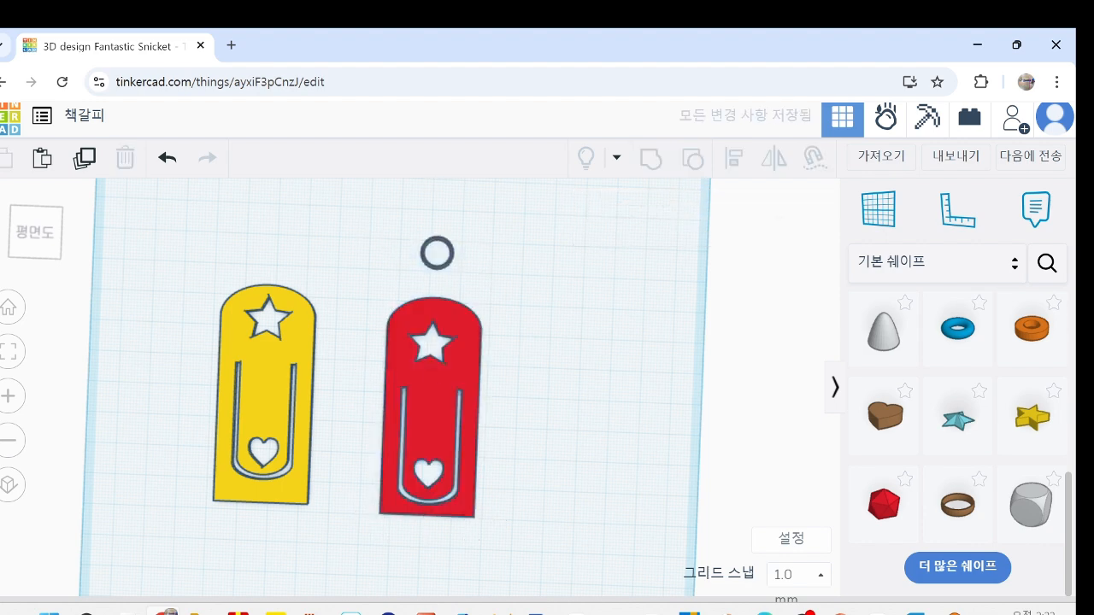
Move the ring straight toward the red bookmark until it touches the tip of the rounded end
click(437, 243)
key(Down)
key(Down)
key(Down)
key(Down)
key(Down)
key(Down)
key(Down)
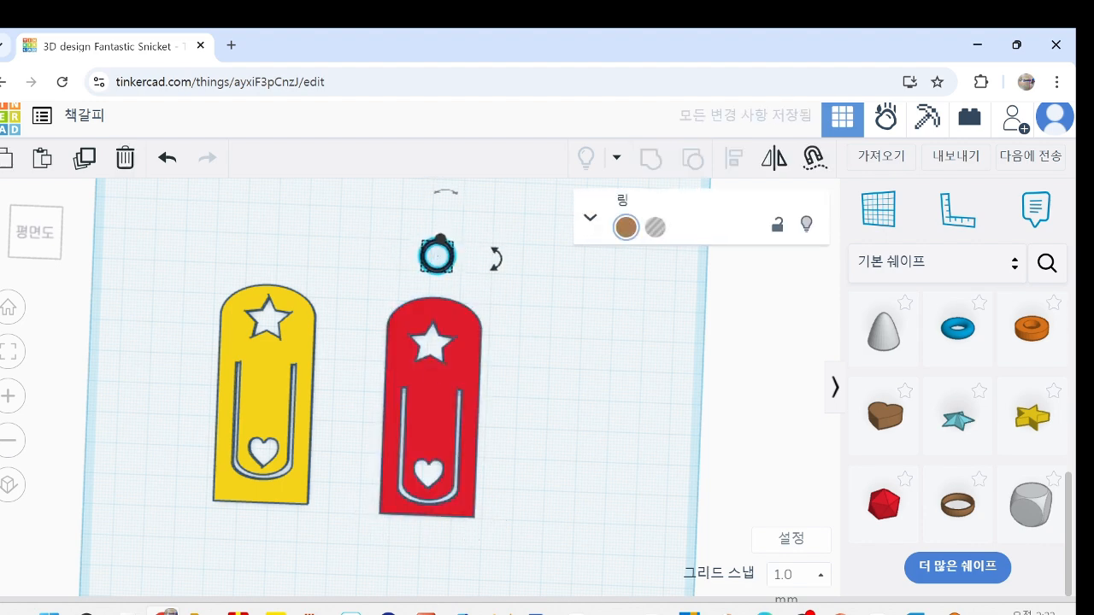
key(Down)
key(Down)
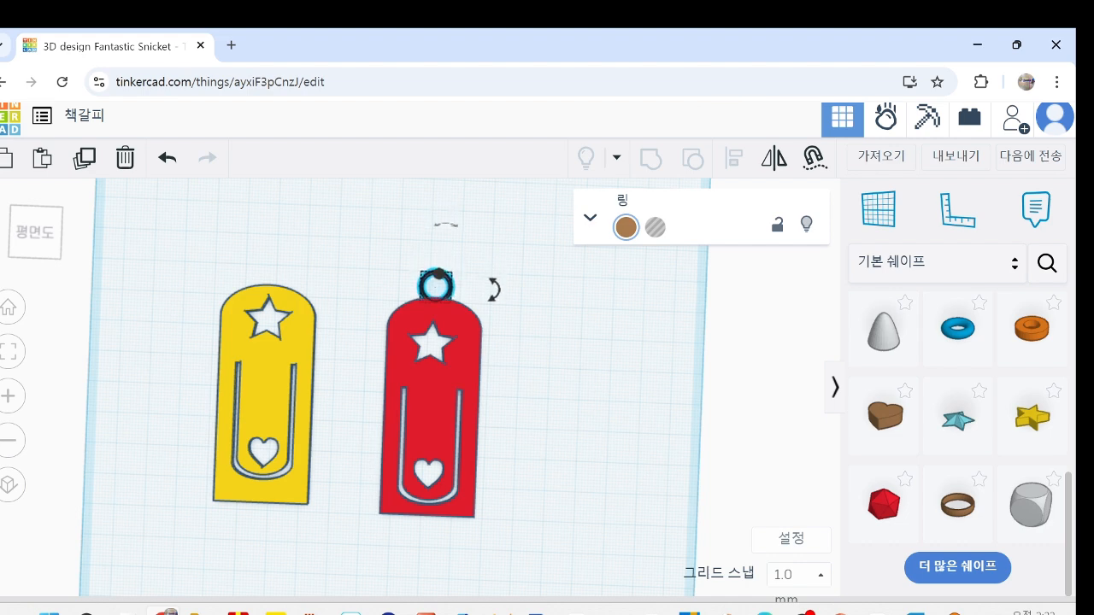
key(Escape)
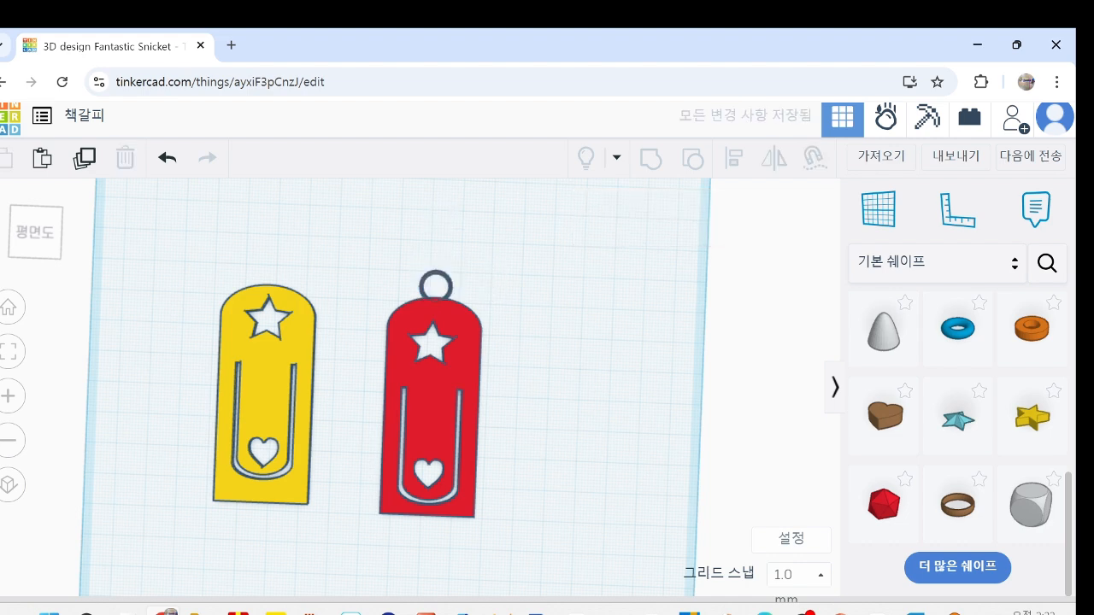
Group the ring and the red bookmark into one shape
right_drag(529, 384, 527, 385)
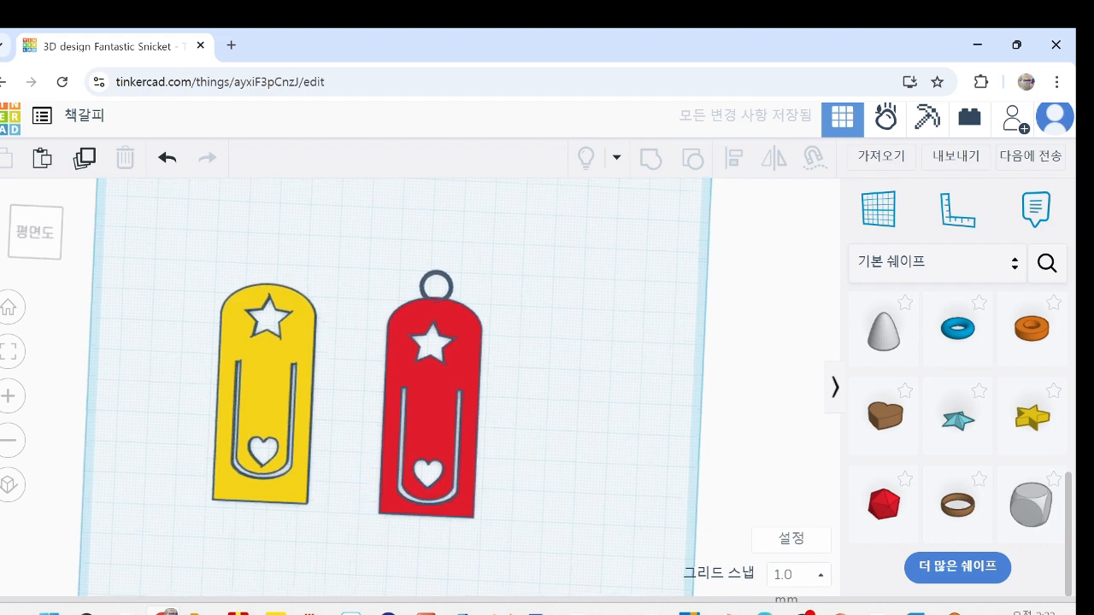
drag(335, 219, 554, 552)
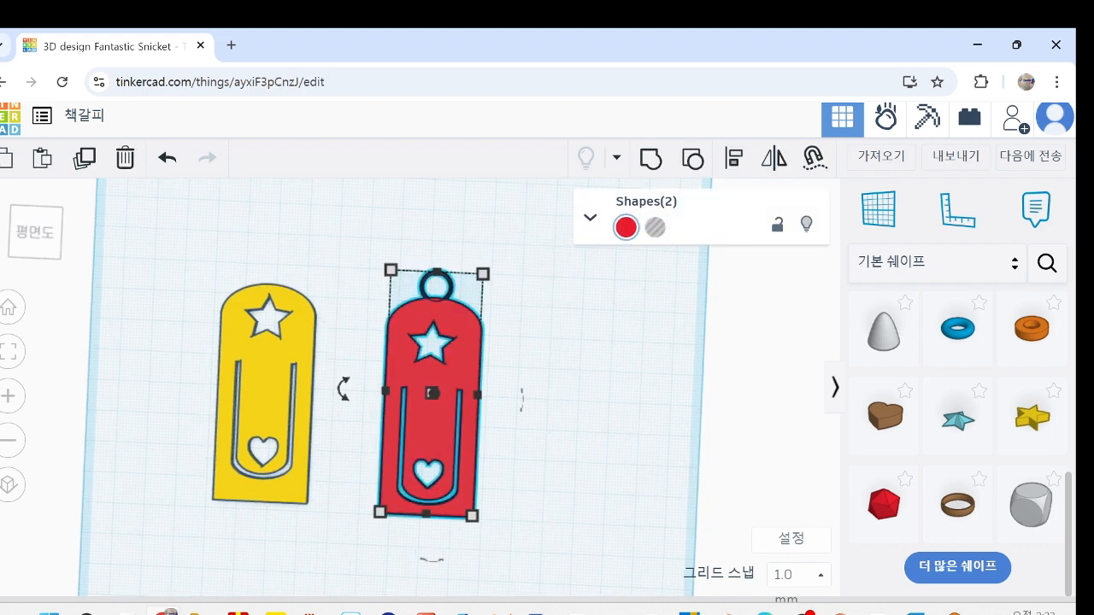
key(ctrl+g)
click(554, 513)
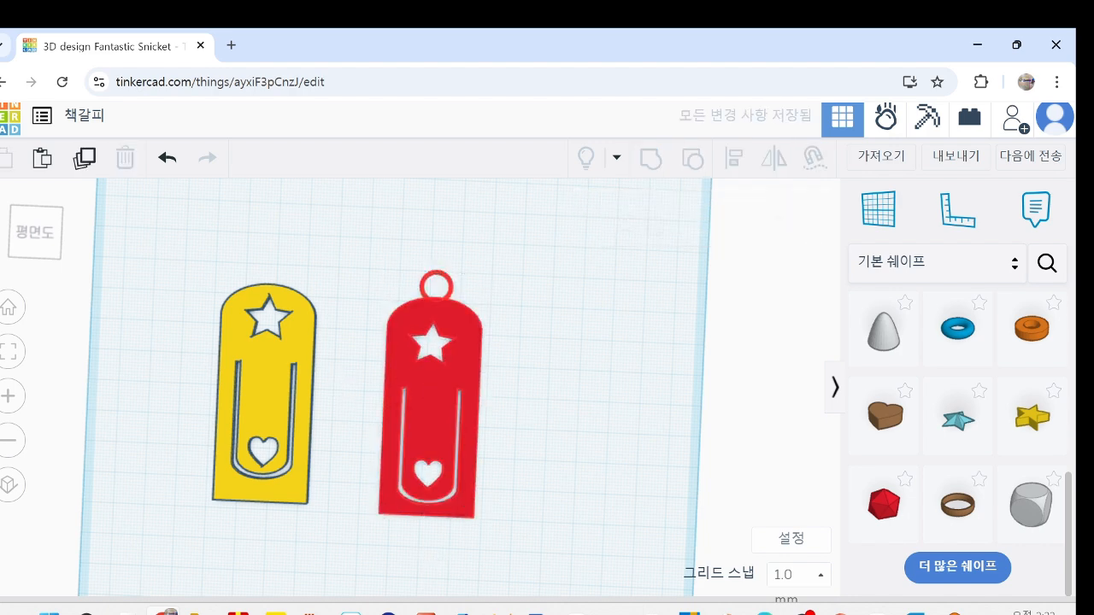
right_drag(553, 513, 587, 499)
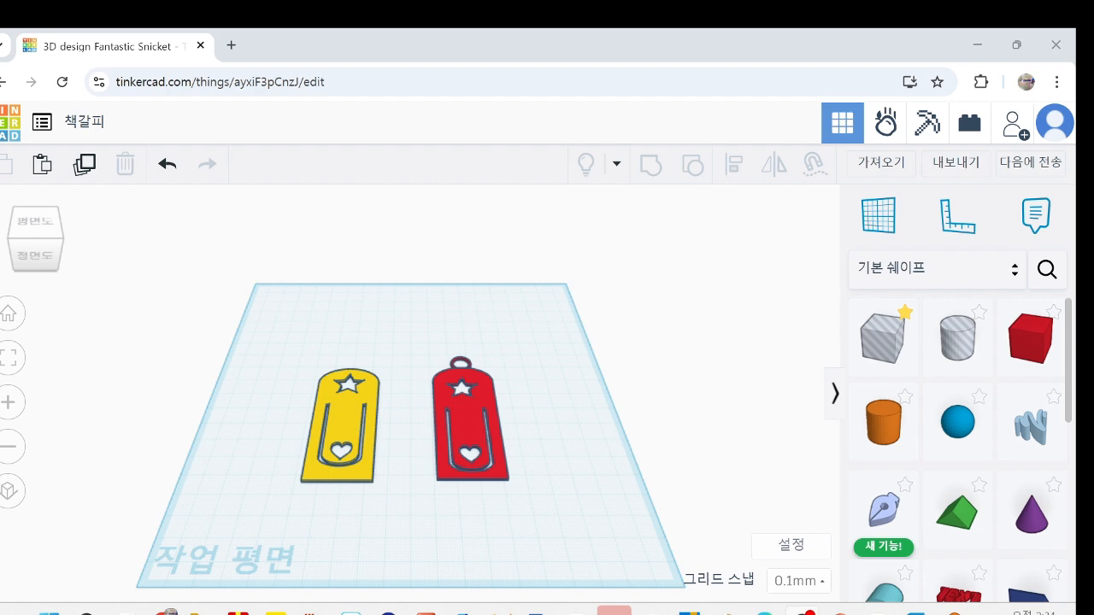
Add a yellow star from the basic shapes beside the square end of the red bookmark
right_drag(513, 385, 514, 412)
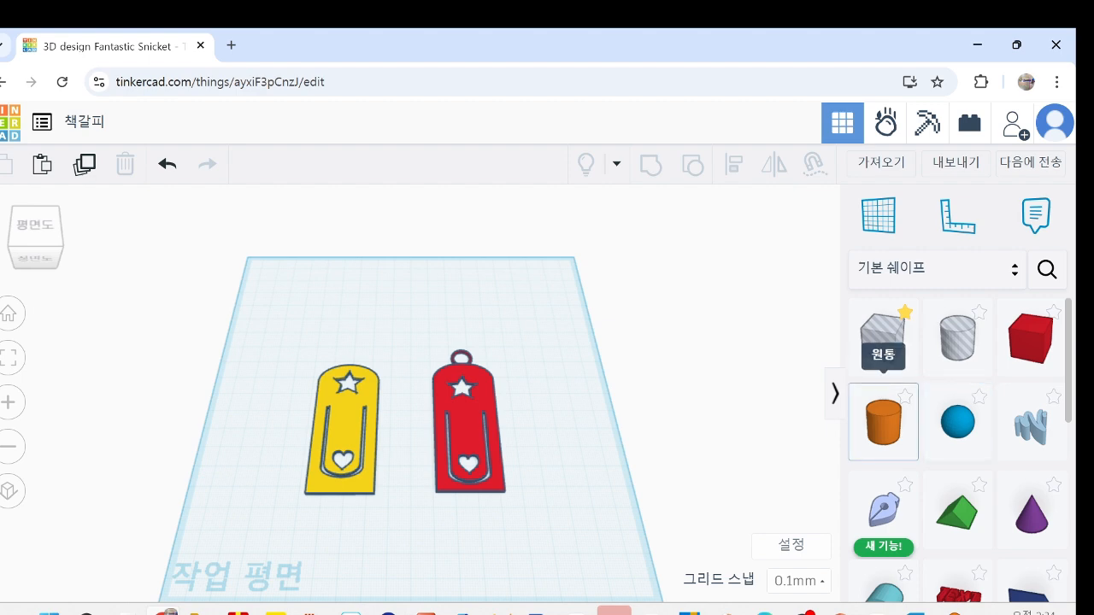
scroll(883, 479, down, 1)
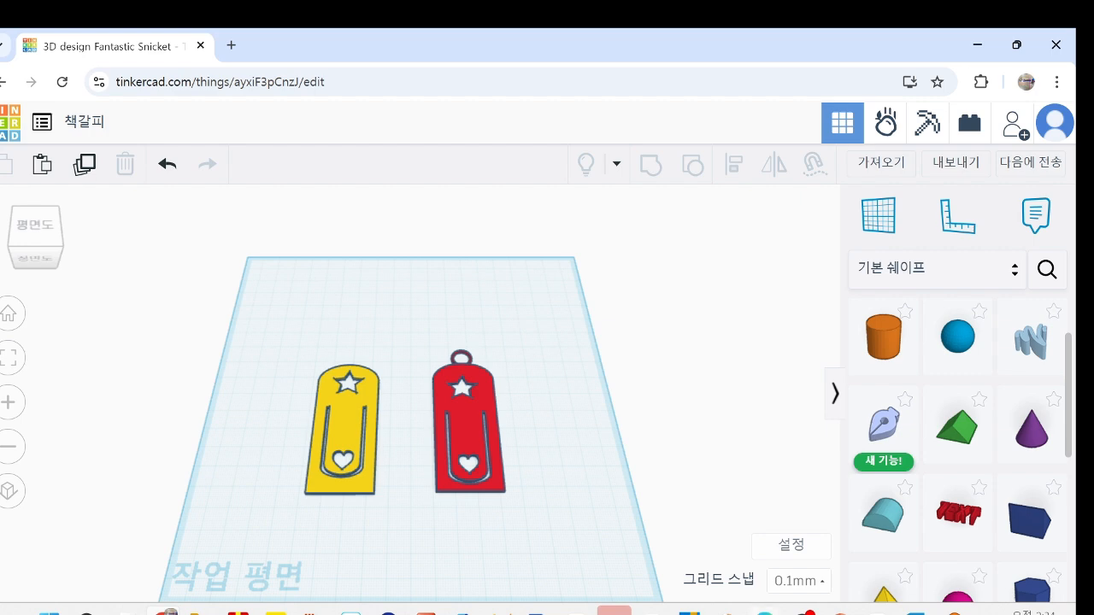
scroll(568, 461, down, 2)
scroll(569, 462, up, 3)
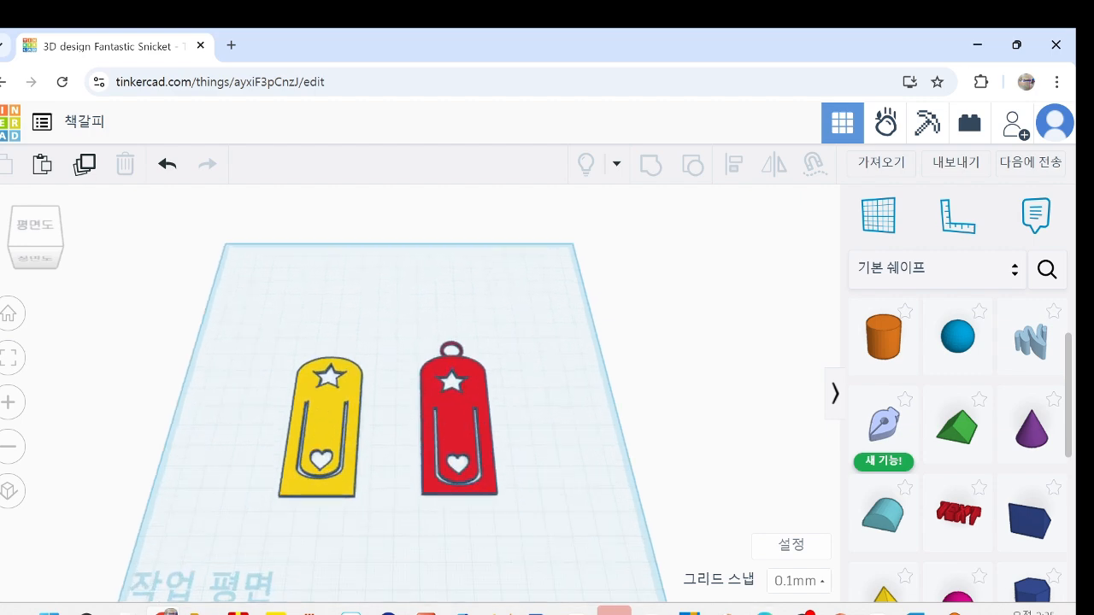
middle_drag(568, 462, 558, 412)
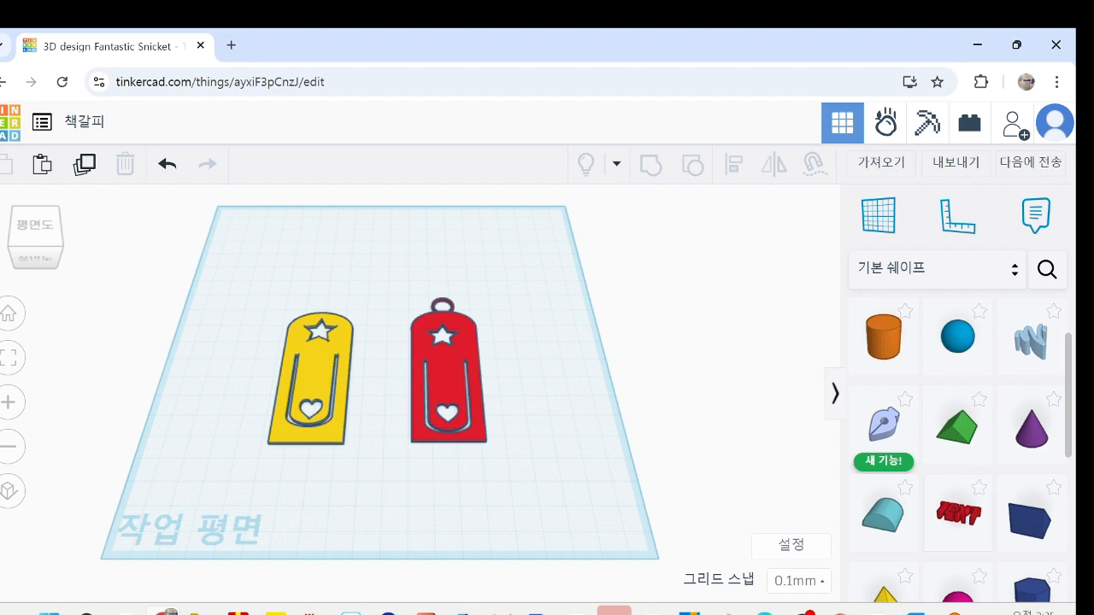
scroll(957, 457, down, 5)
scroll(957, 457, down, 1)
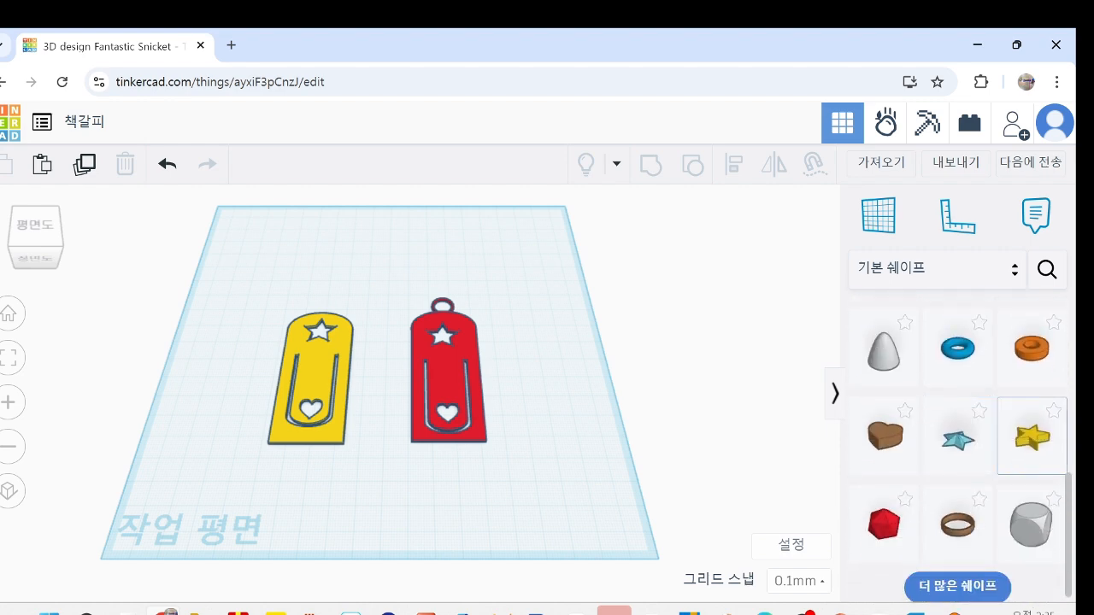
drag(1032, 436, 525, 470)
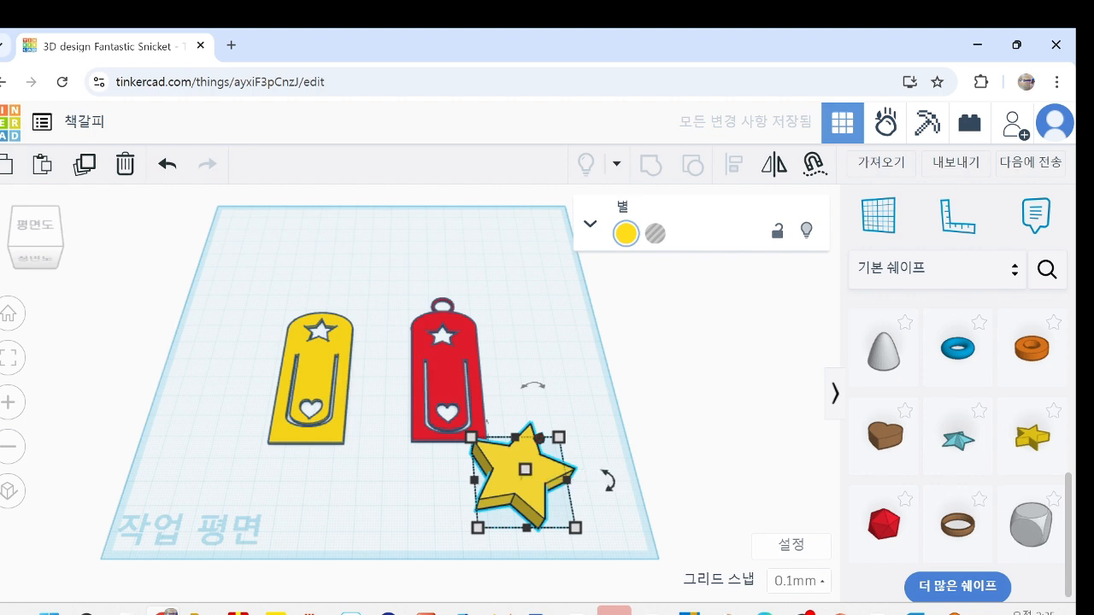
Set the grid snap to 1.0 mm and shift the star sideways, away from the red bookmark
click(800, 581)
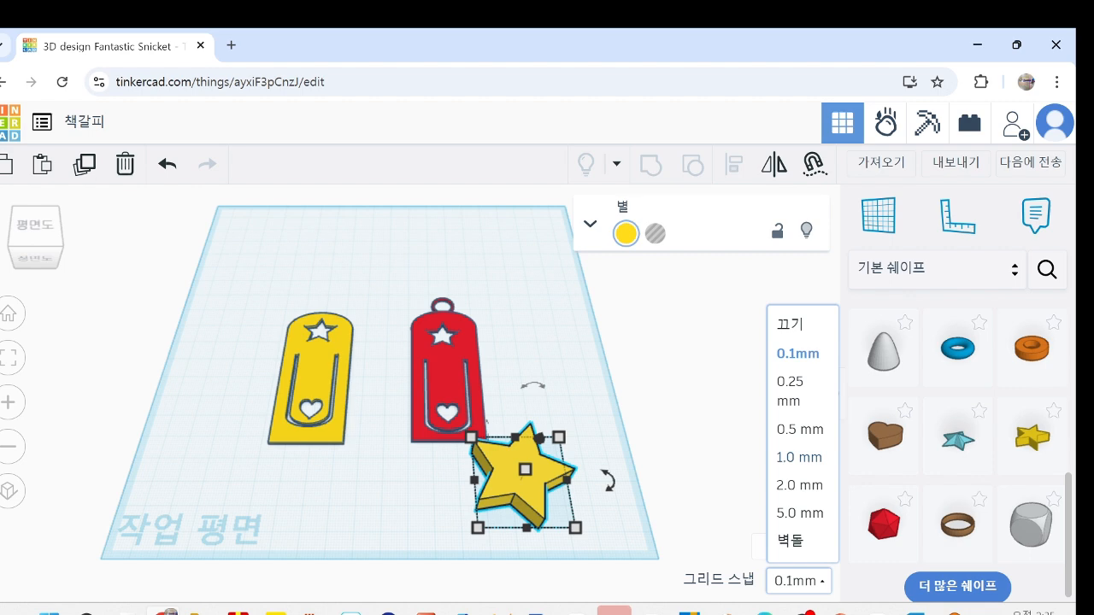
click(799, 457)
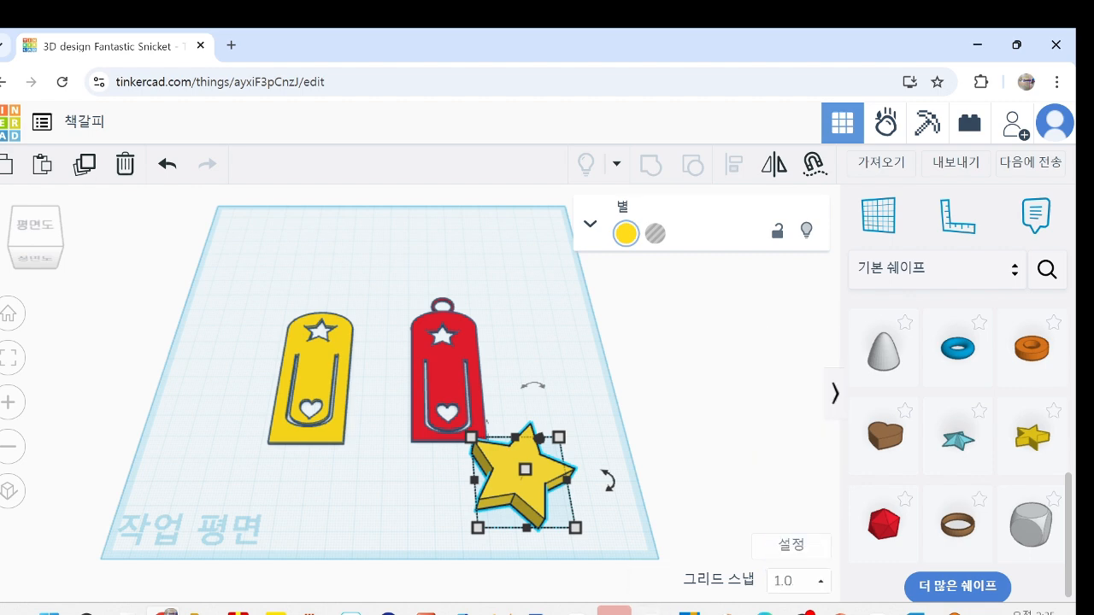
drag(485, 420, 521, 424)
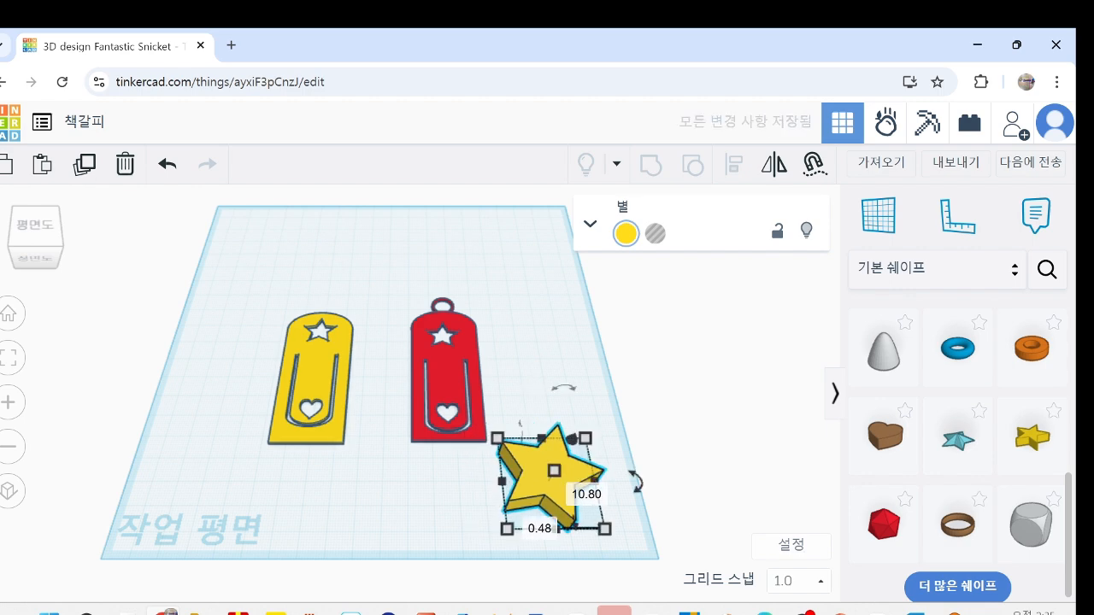
mouse_move(521, 425)
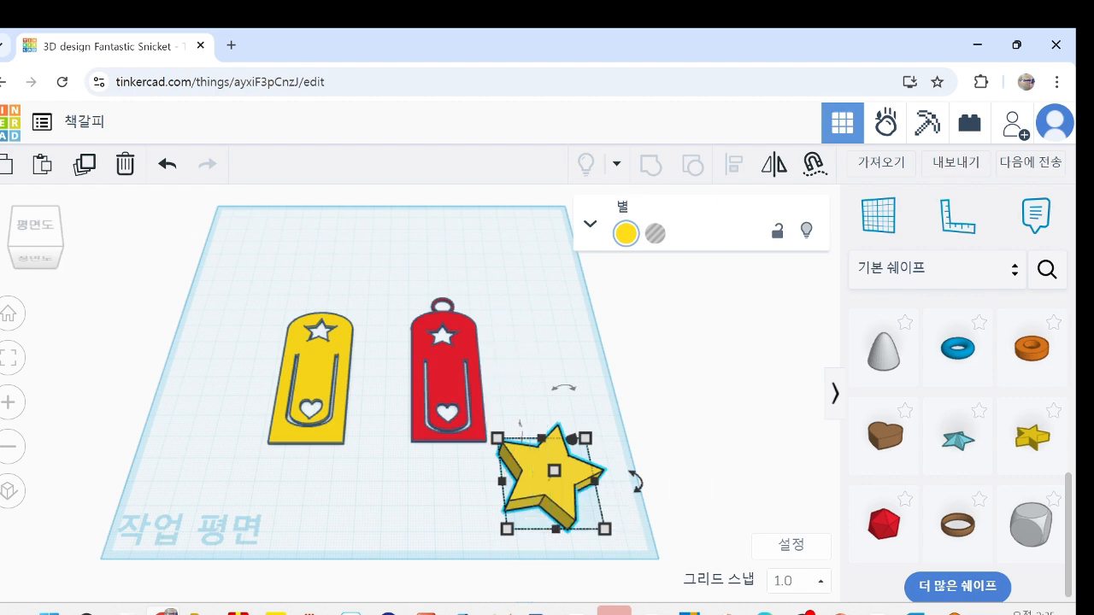
Rotate the yellow star counterclockwise within the workplane
scroll(535, 453, up, 2)
scroll(582, 490, up, 1)
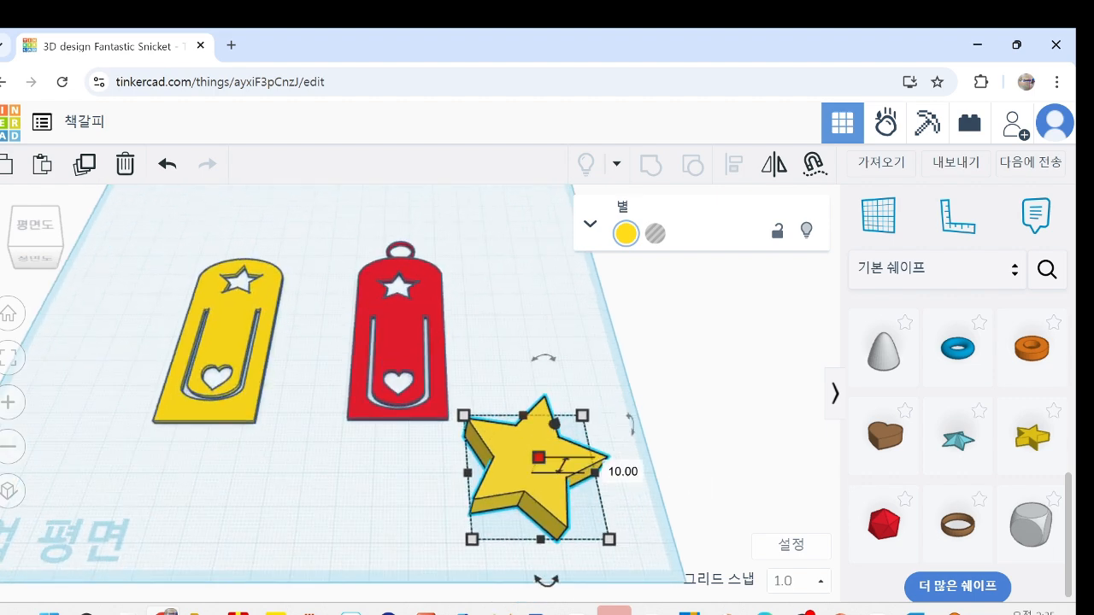
mouse_move(546, 580)
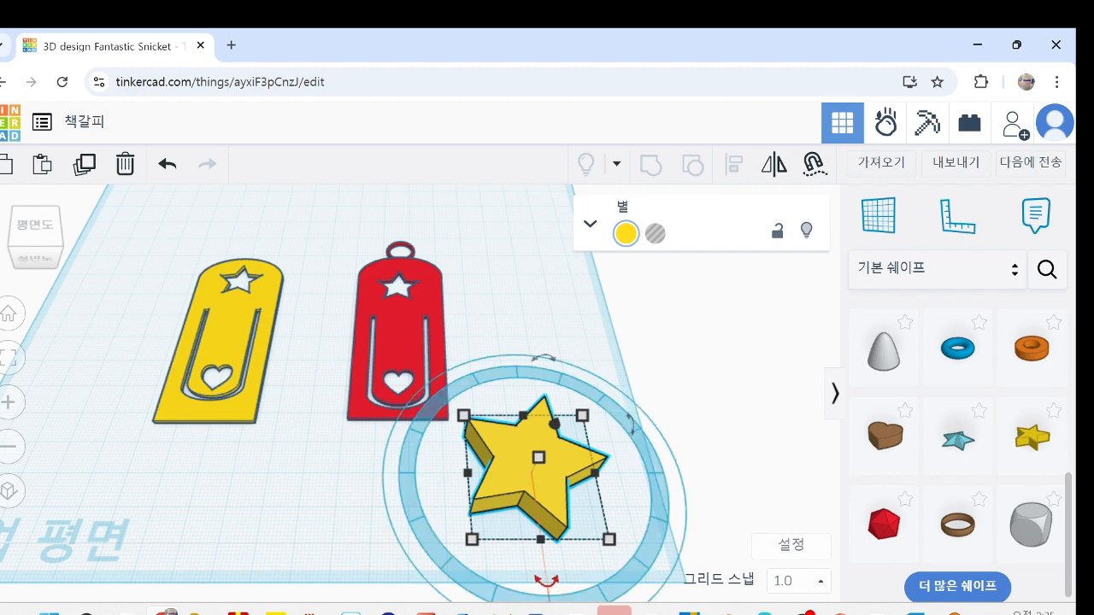
scroll(546, 580, down, 2)
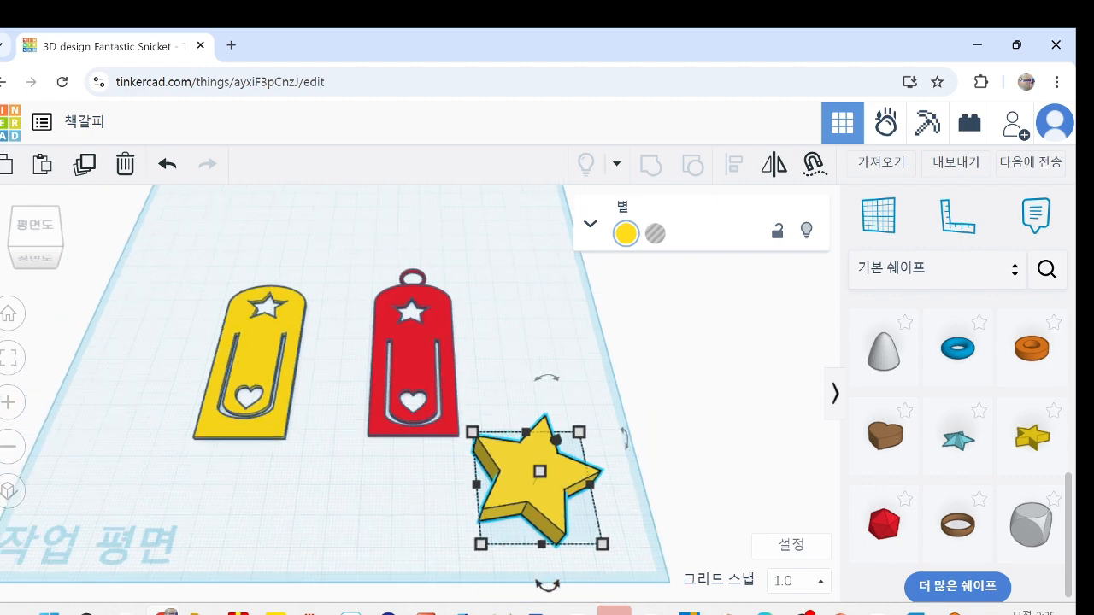
drag(547, 584, 632, 393)
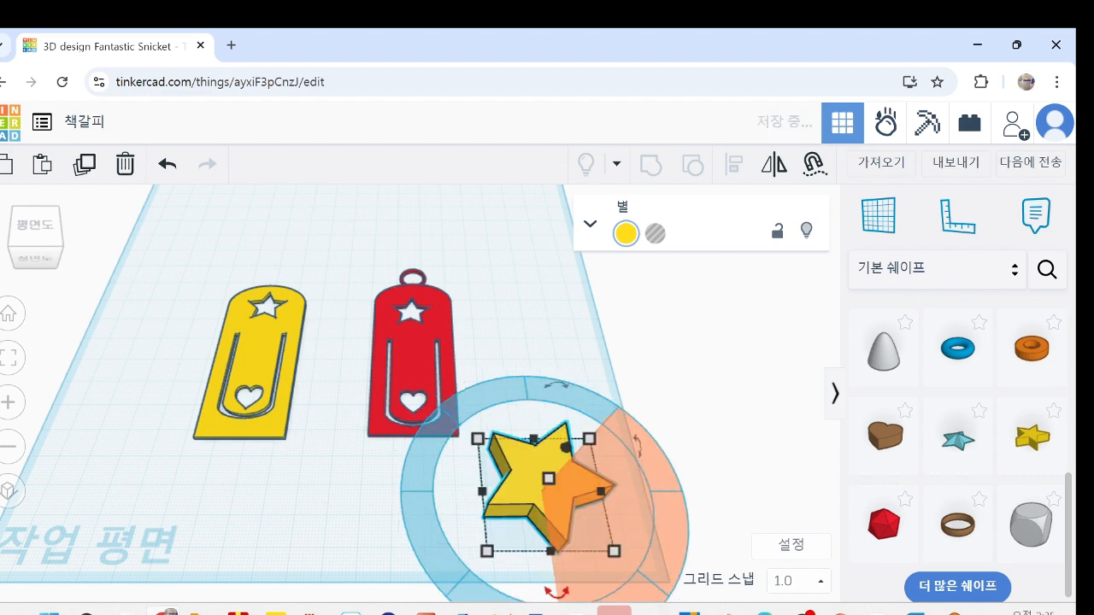
click(739, 479)
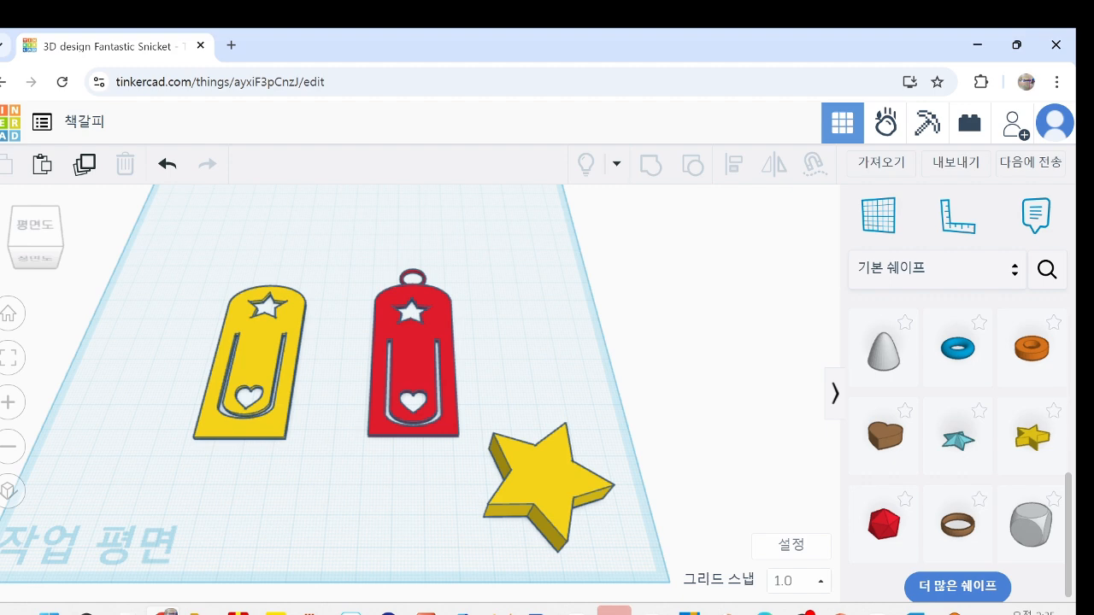
With the grid snap at 0.1 mm, add a round roof and move it against the red bookmark's square end
click(798, 581)
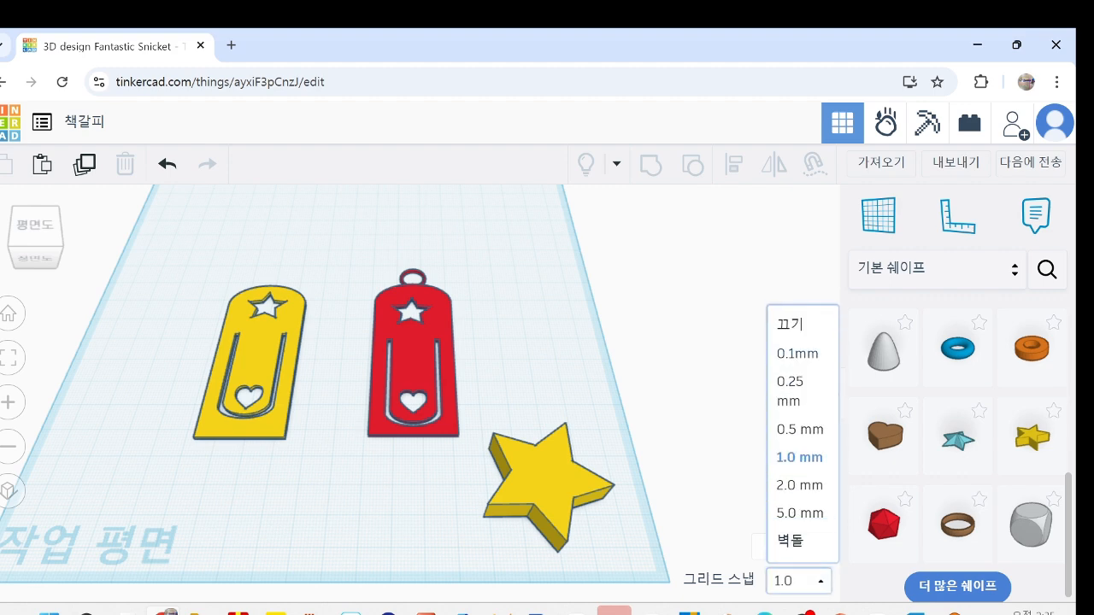
click(797, 353)
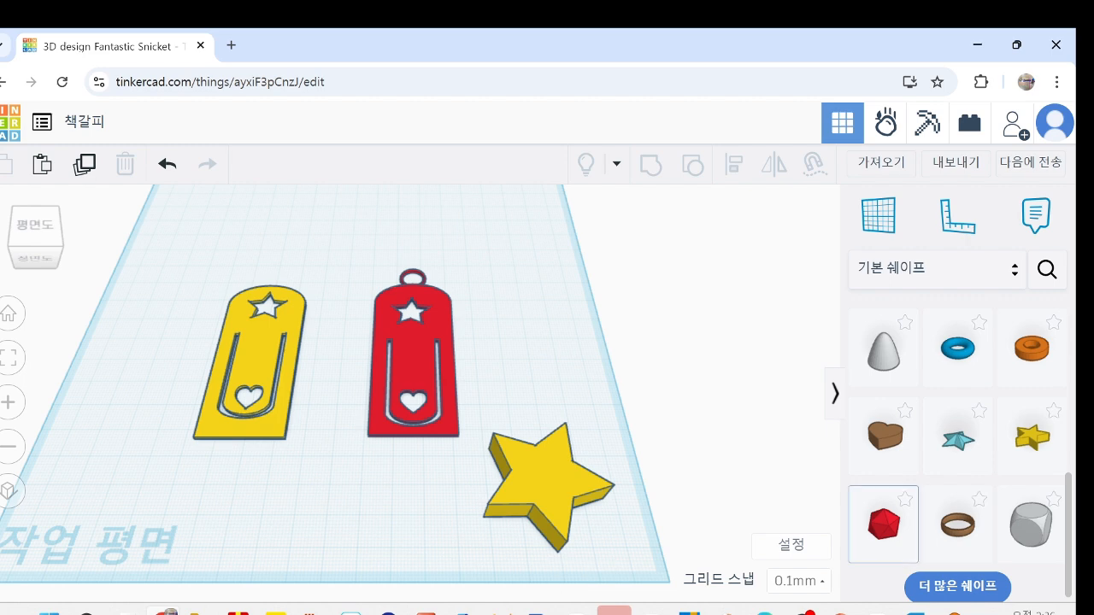
scroll(884, 513, up, 5)
scroll(884, 427, down, 3)
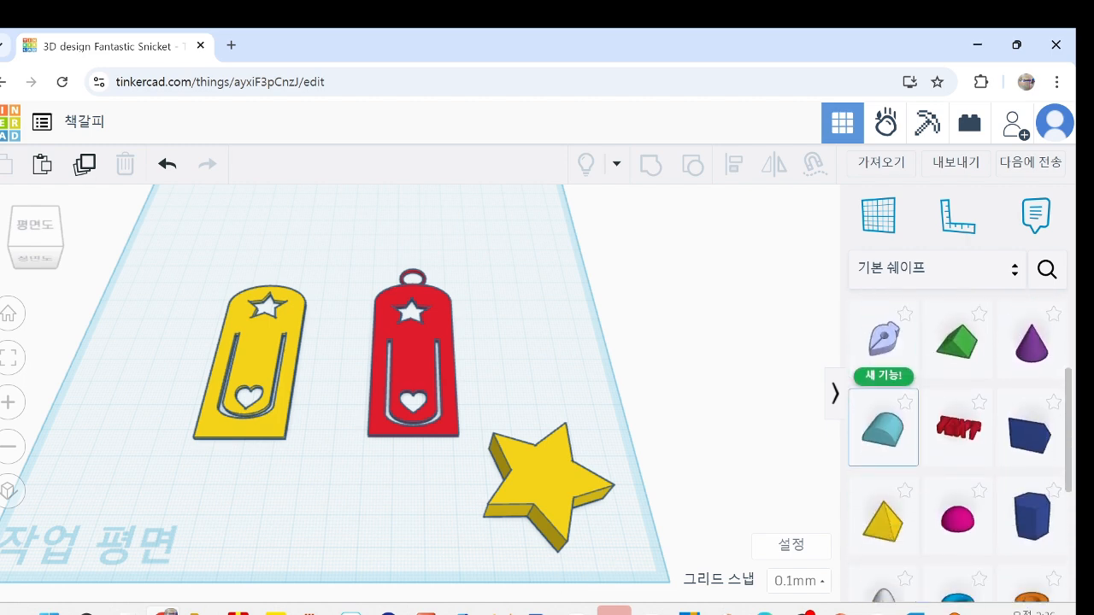
click(883, 425)
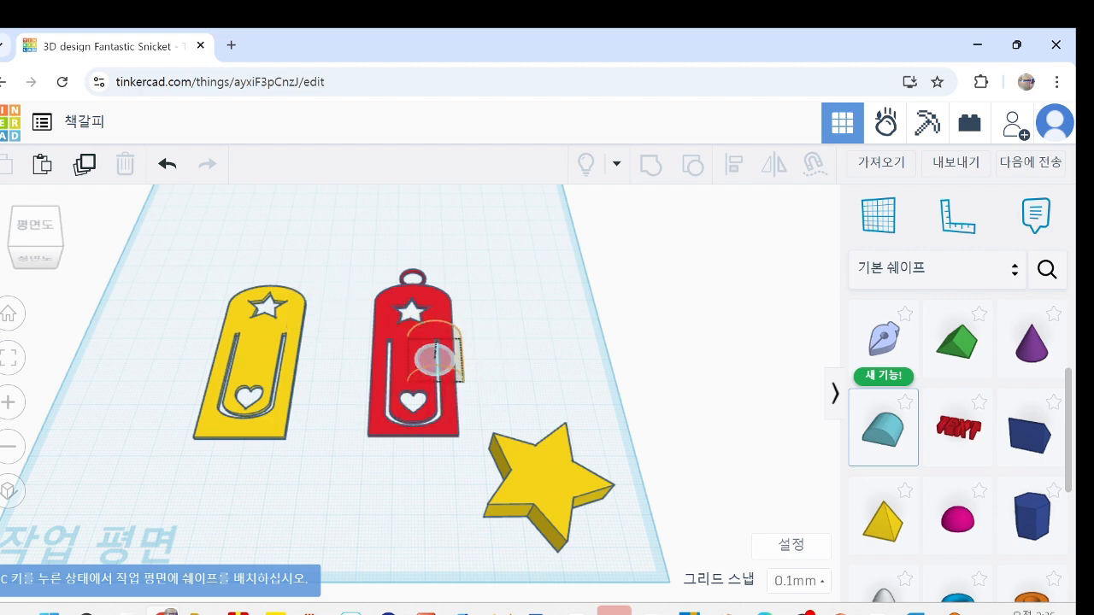
click(578, 274)
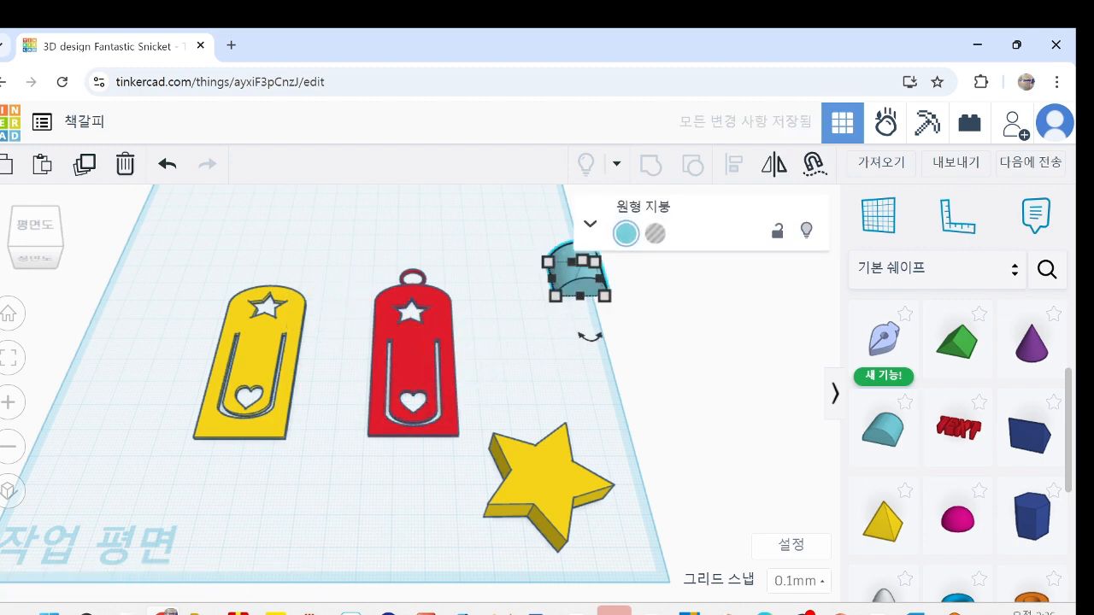
drag(572, 262, 411, 443)
click(553, 323)
Switch the grid snap to 1.0 mm and return it to 0.1 mm
click(799, 581)
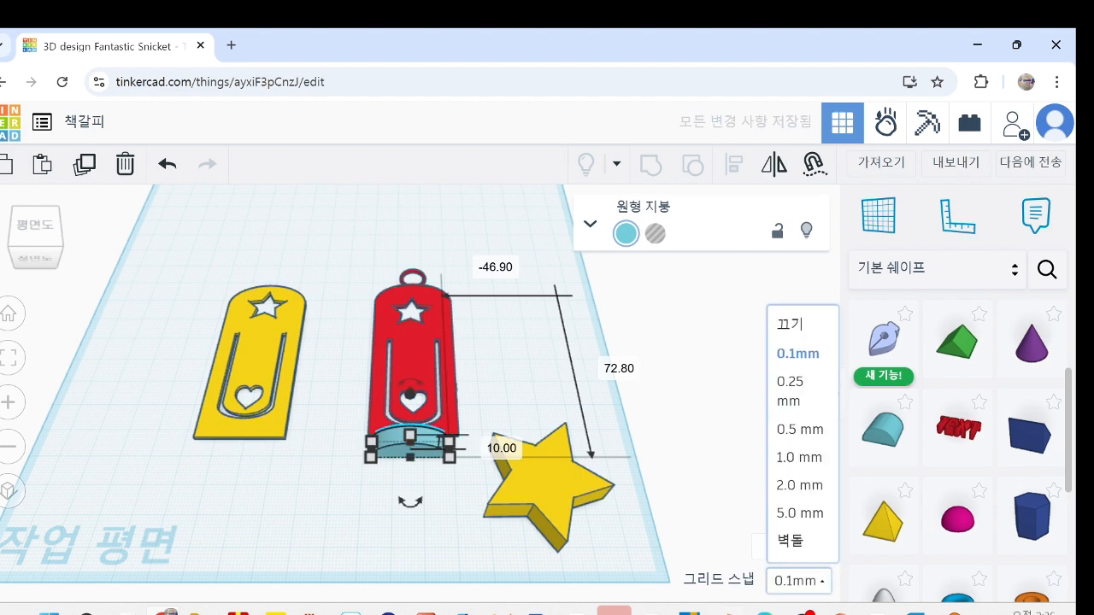
click(799, 457)
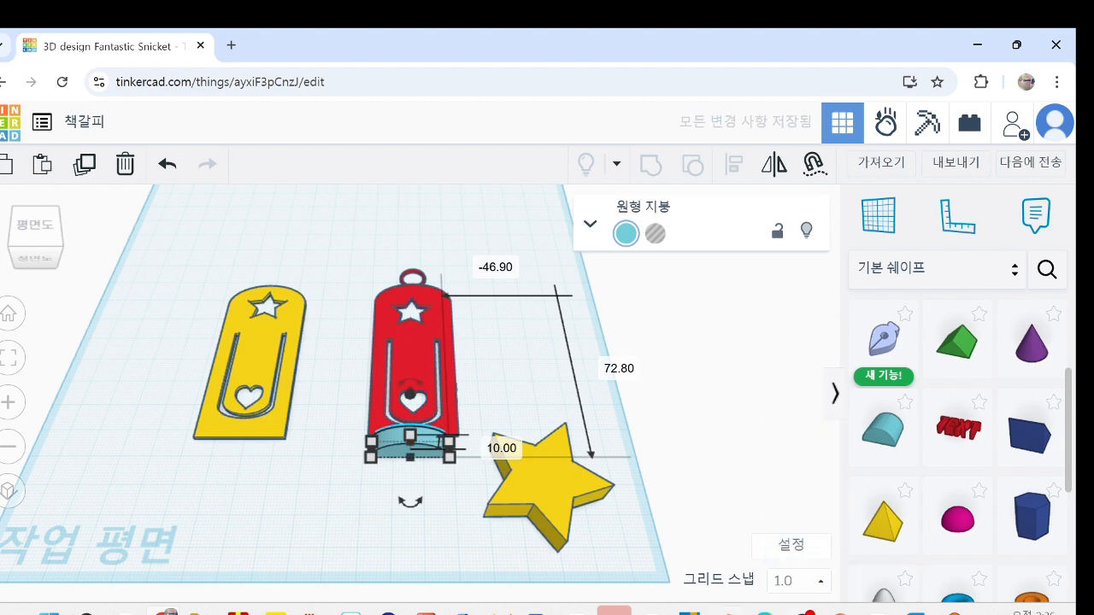
click(799, 582)
click(797, 353)
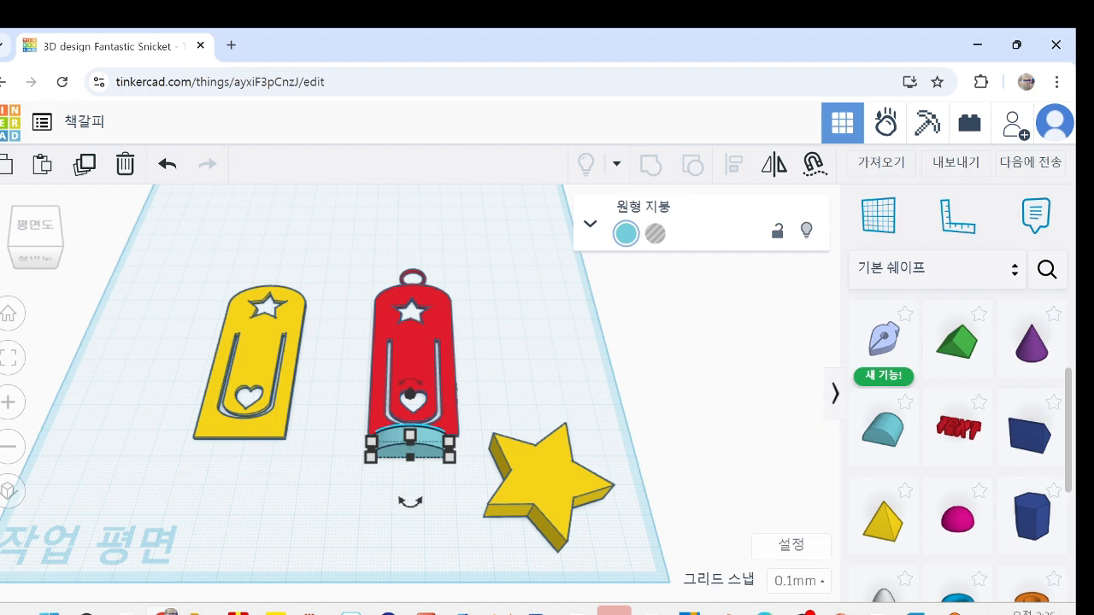
Nudge the round roof in 0.1 mm increments sideways and towards the red bookmark's square end
drag(411, 445, 411, 446)
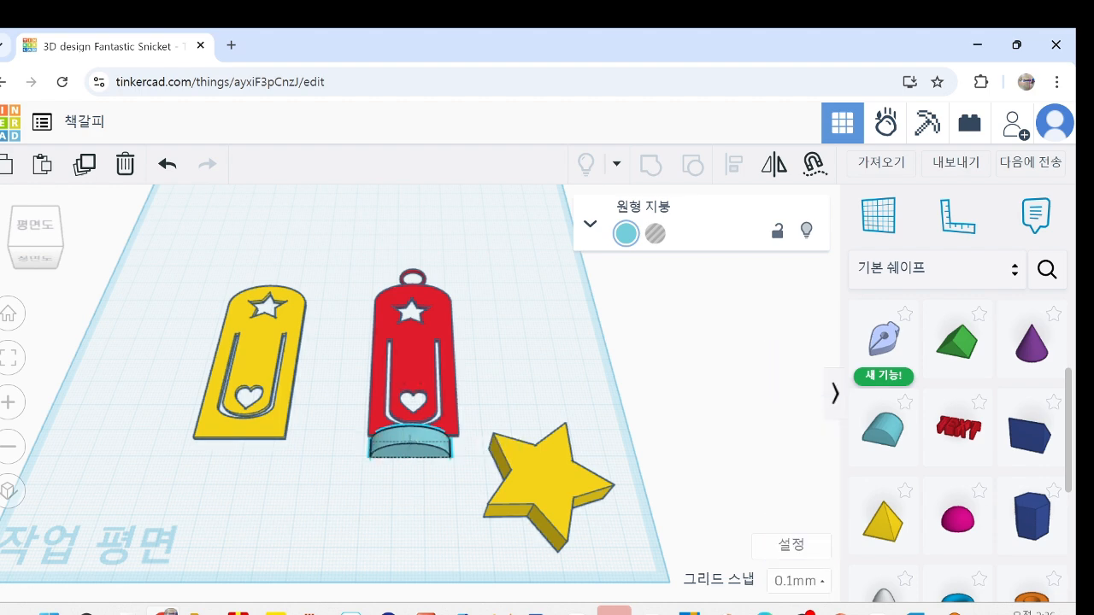
key(Up)
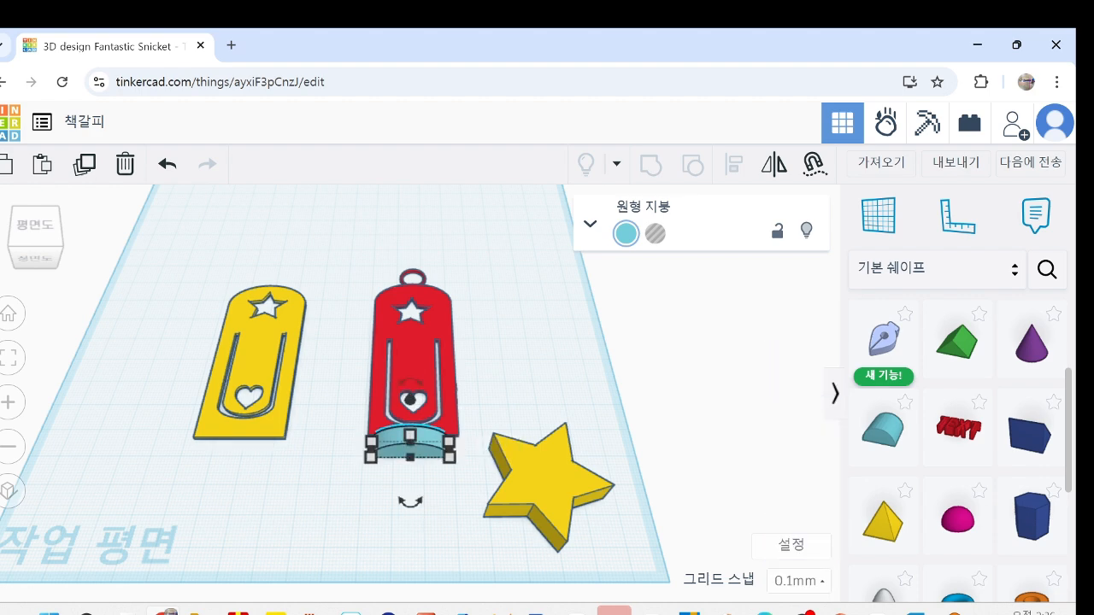
key(Right)
key(Right)
key(Right)
key(Up)
key(Up)
key(Up)
key(Up)
key(Up)
key(Up)
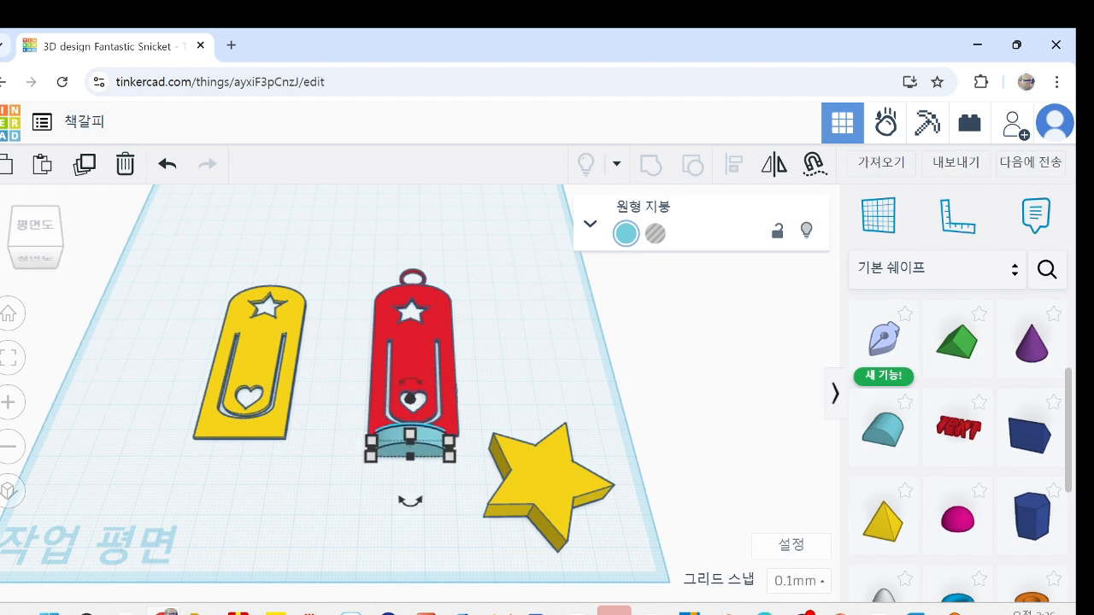
key(Up)
key(Up)
key(Up)
key(Up)
key(Up)
key(Up)
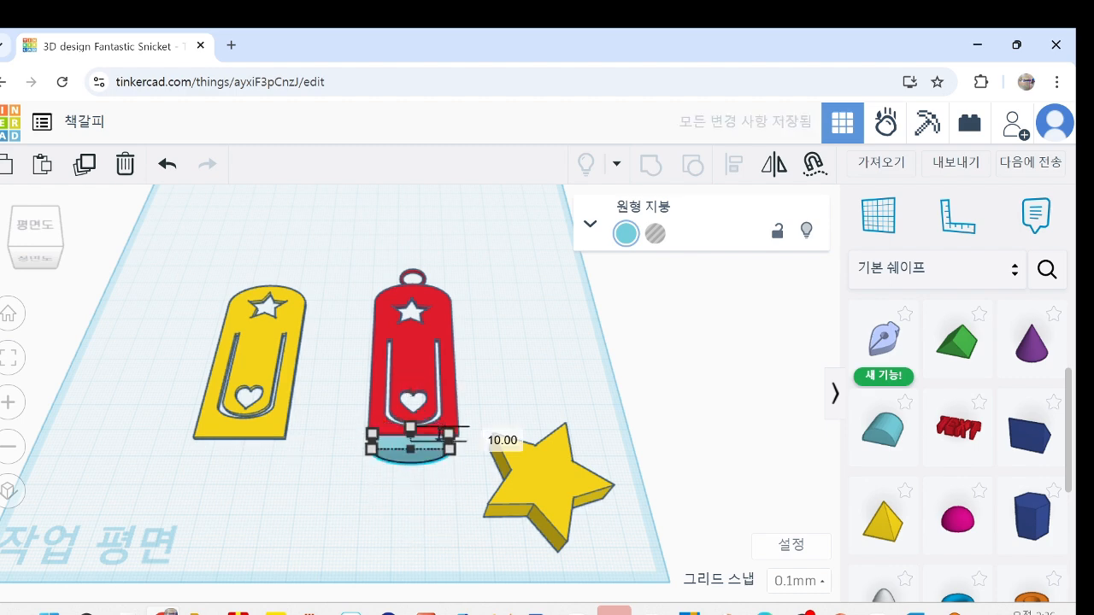
Delete the round roof at the red bookmark's square end and the yellow star from the workplane
drag(410, 425, 410, 477)
key(Delete)
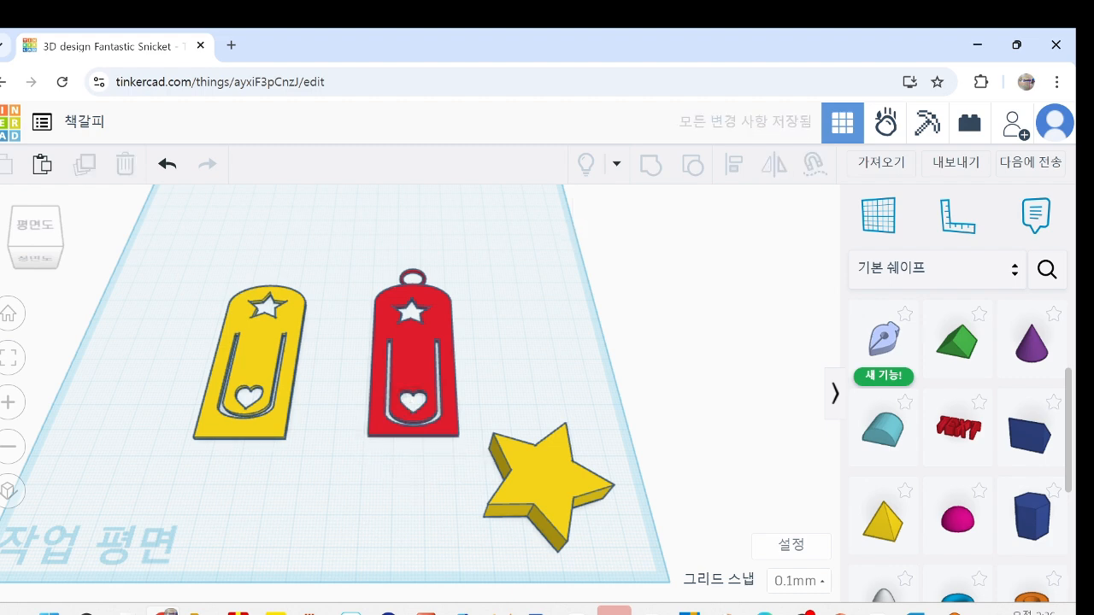
click(545, 485)
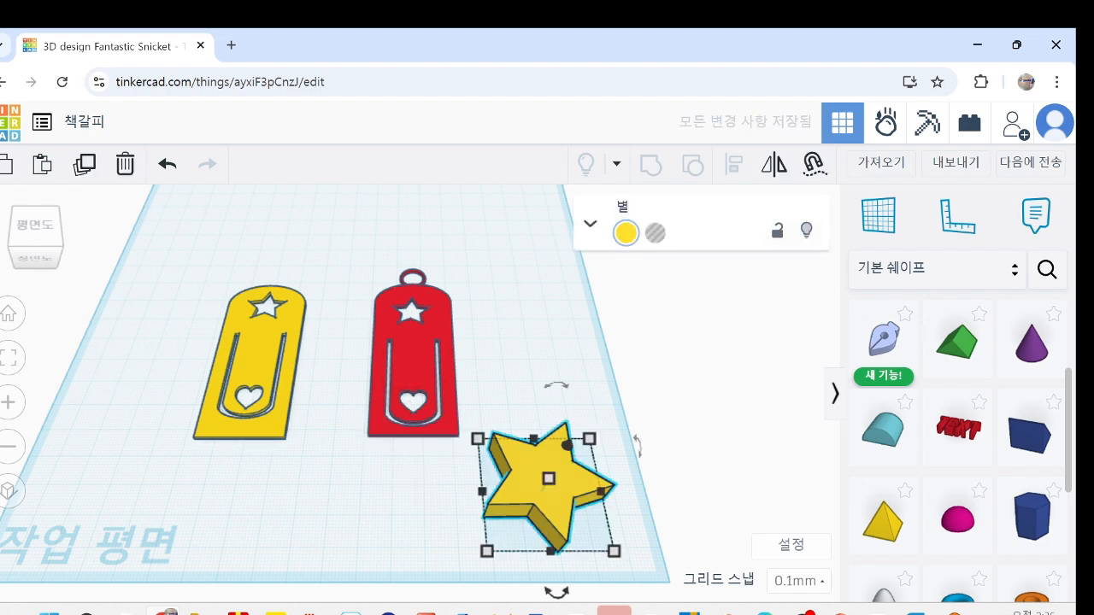
key(Delete)
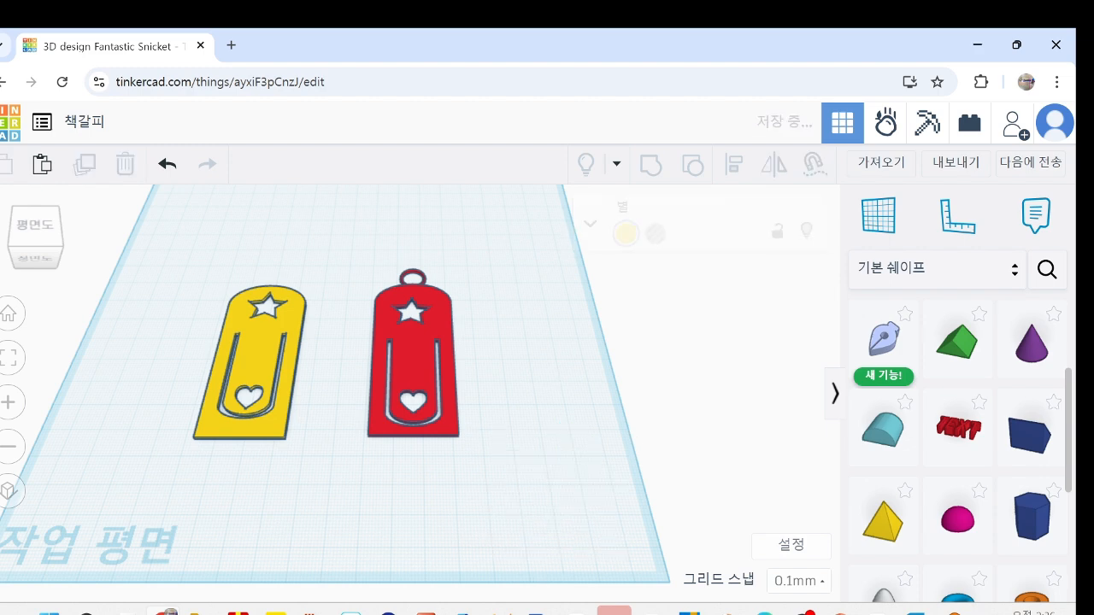
Move the yellow bookmark to the workplane's far left corner and place the red bookmark beside it
scroll(1032, 516, down, 3)
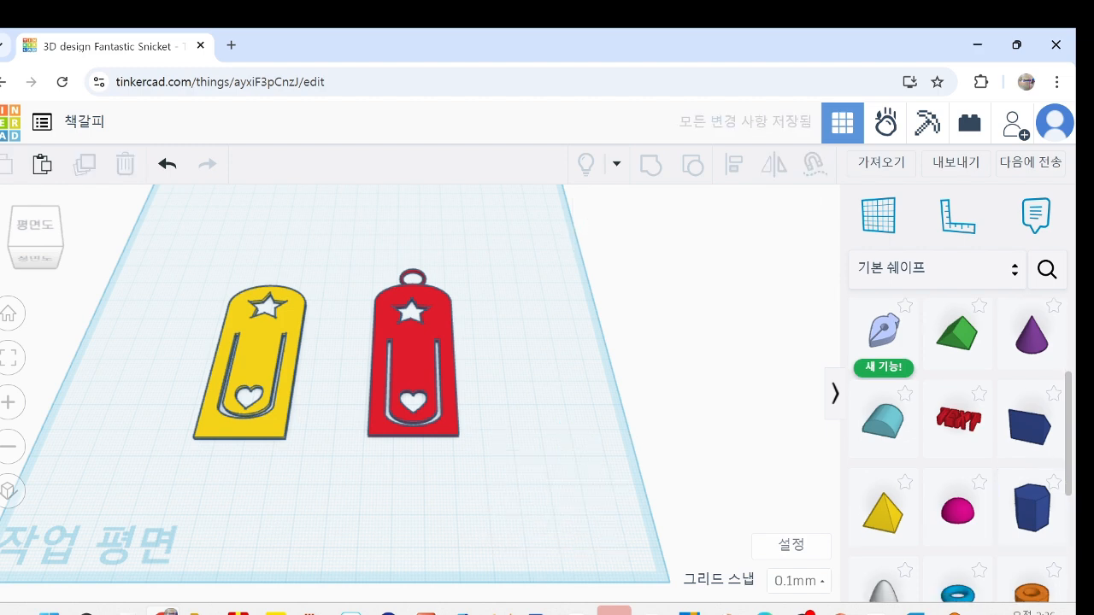
scroll(957, 539, up, 2)
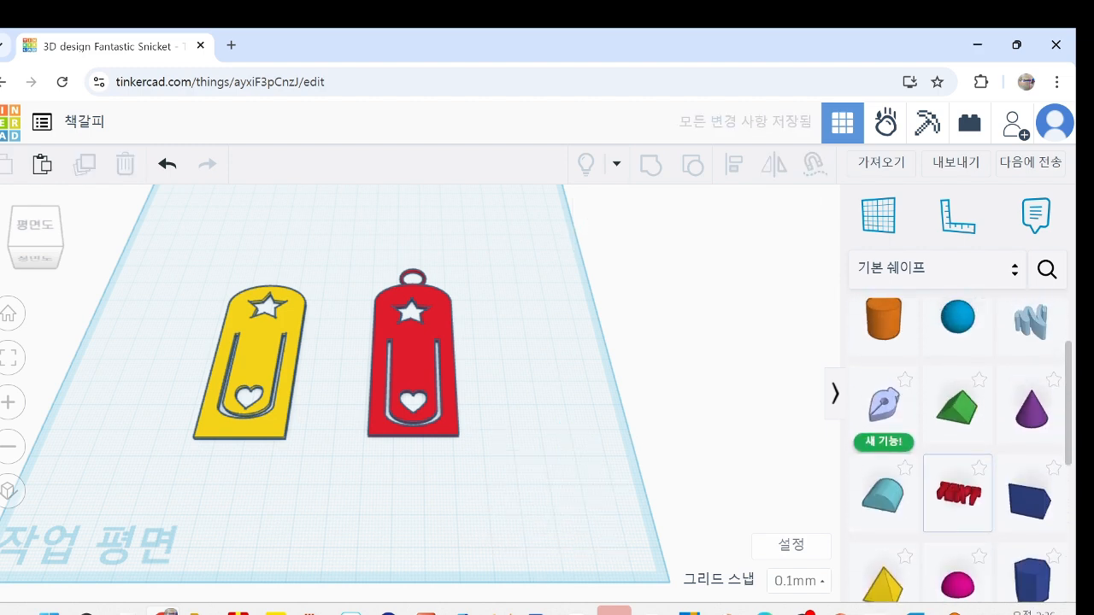
scroll(488, 511, up, 2)
scroll(487, 521, down, 3)
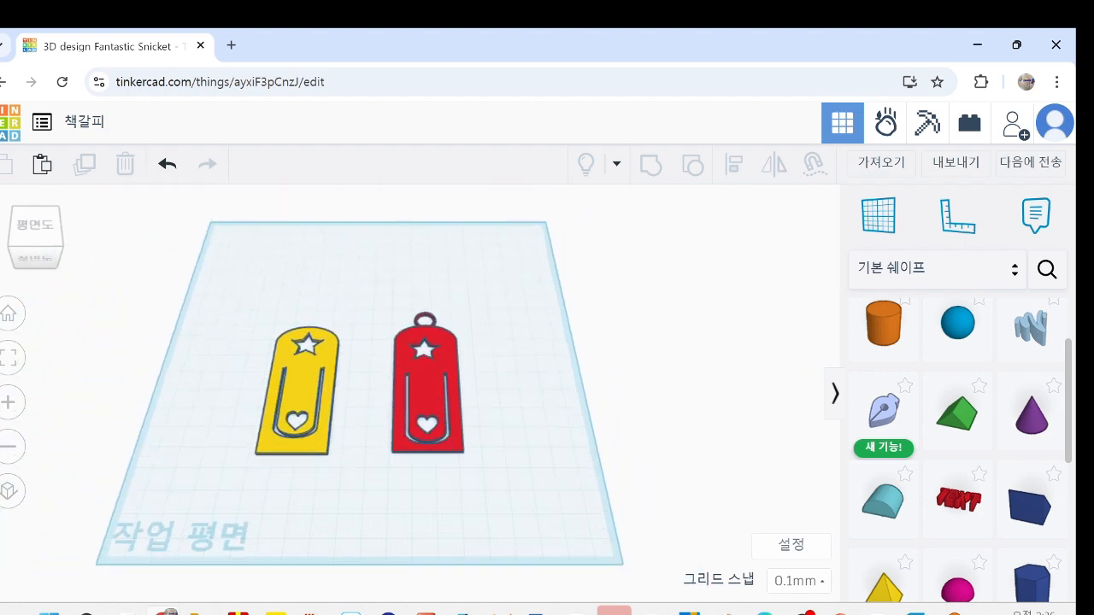
drag(283, 344, 227, 251)
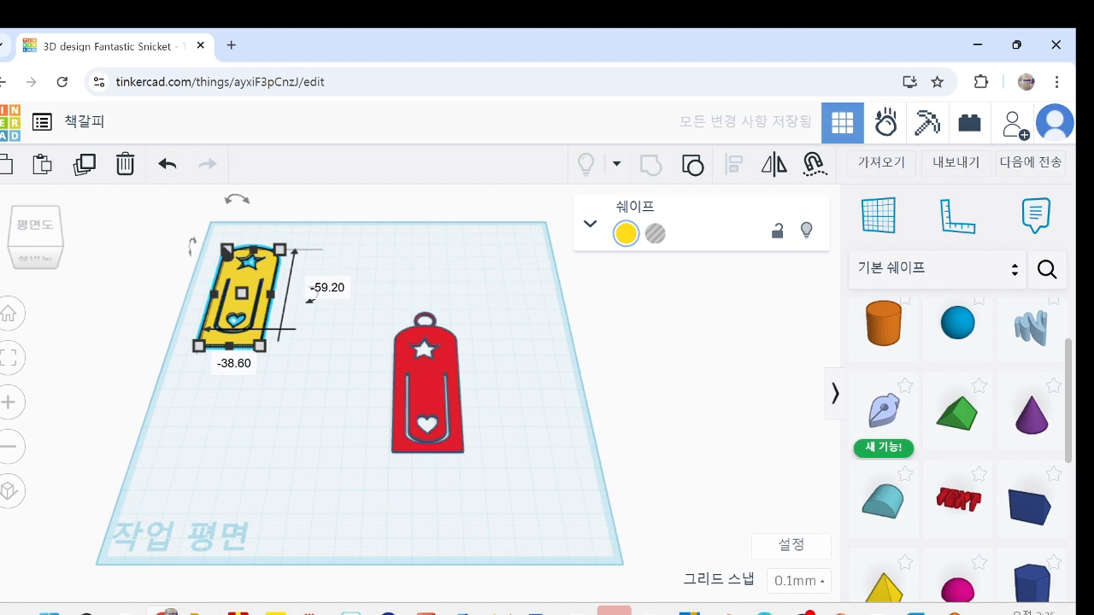
drag(424, 325, 333, 244)
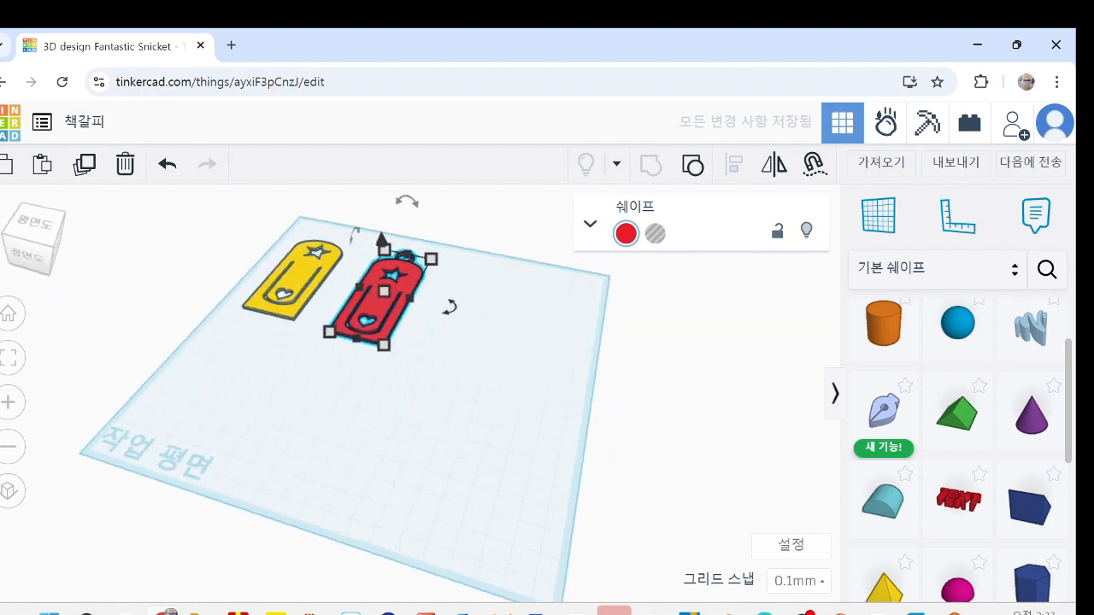
scroll(393, 367, up, 5)
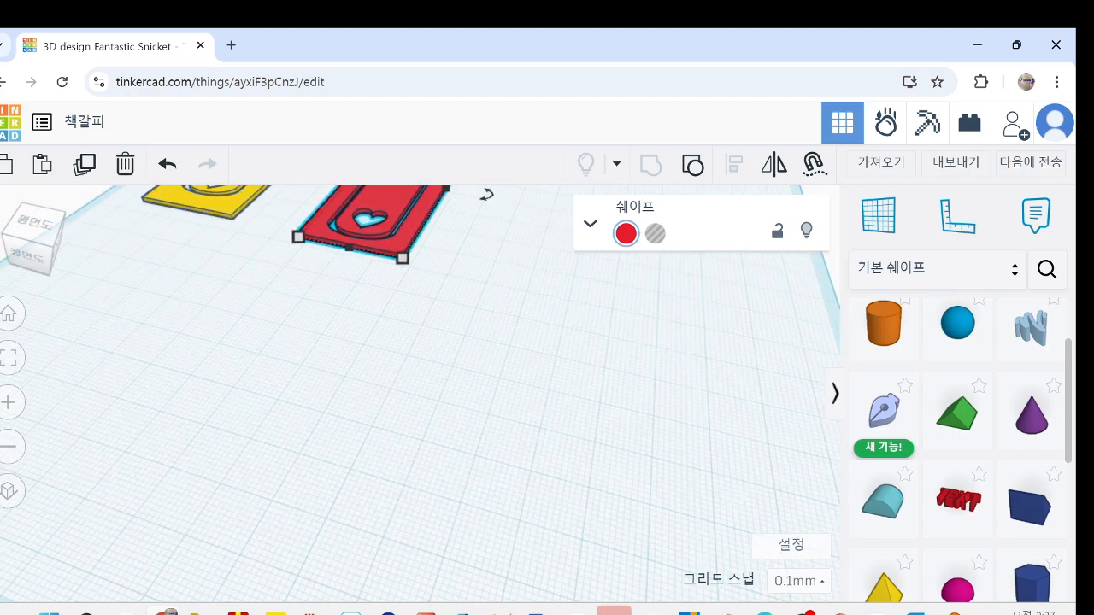
click(7, 314)
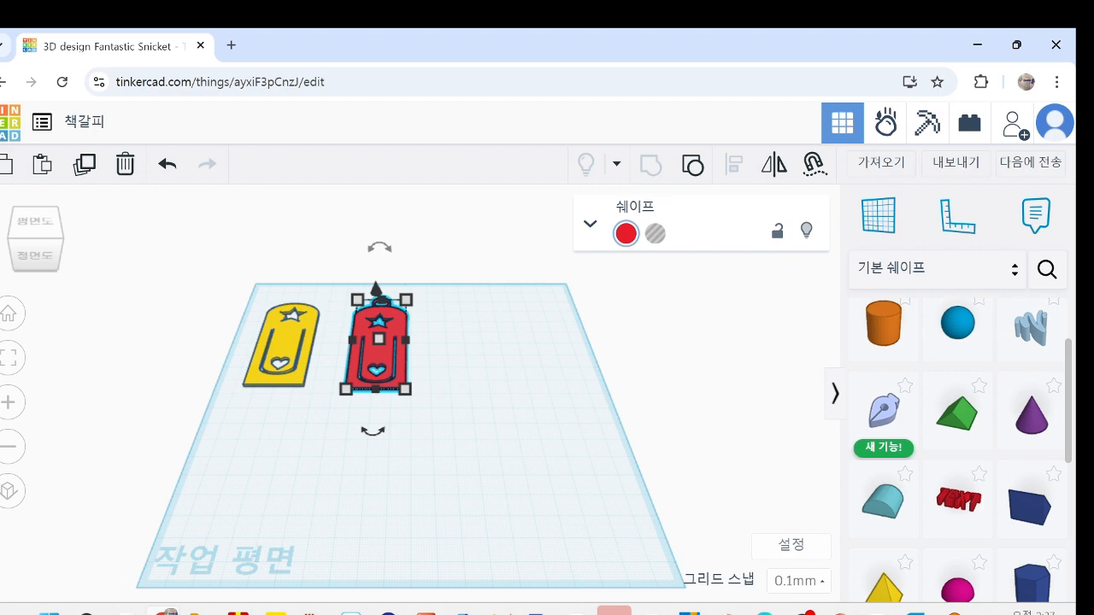
Add a green roof in front of the bookmarks, rotate it within the workplane and tilt it about a horizontal axis
mouse_move(373, 431)
drag(957, 410, 453, 455)
mouse_move(457, 519)
drag(458, 520, 605, 506)
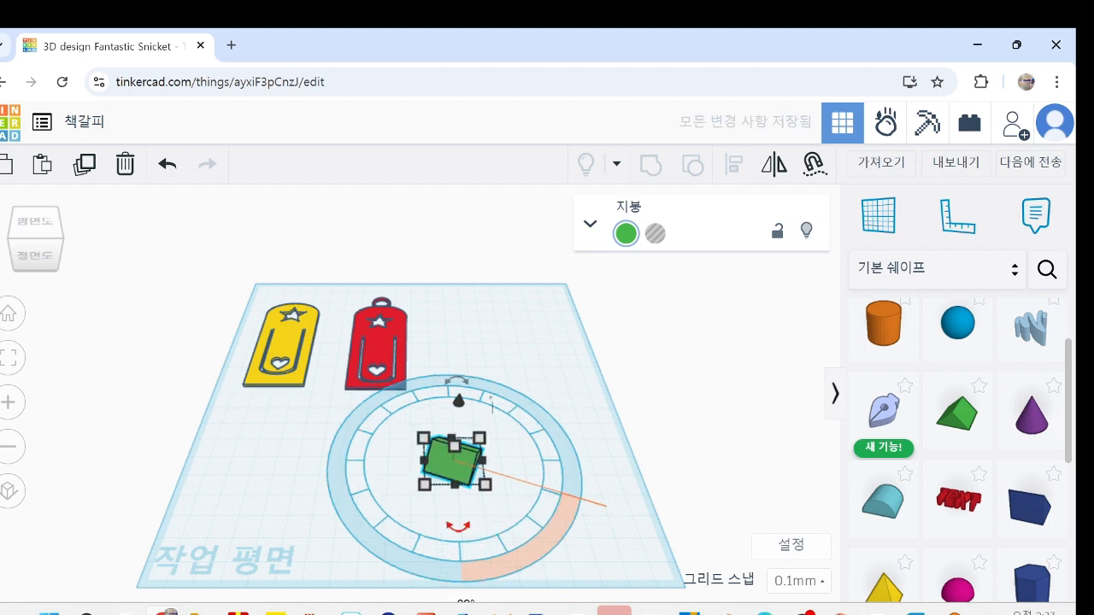
drag(457, 381, 376, 378)
click(547, 453)
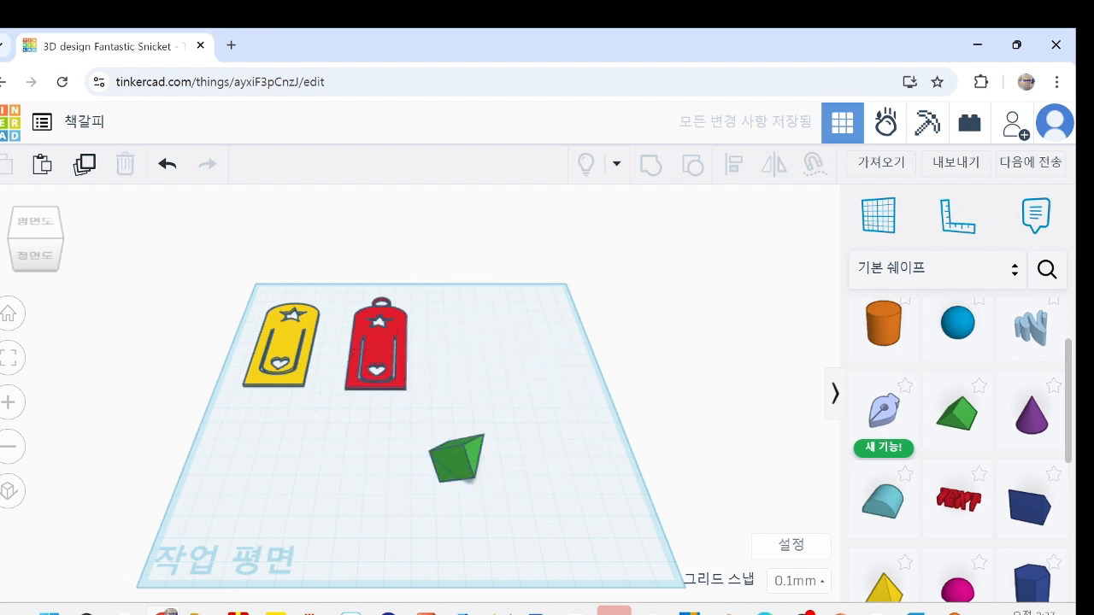
right_drag(547, 453, 513, 448)
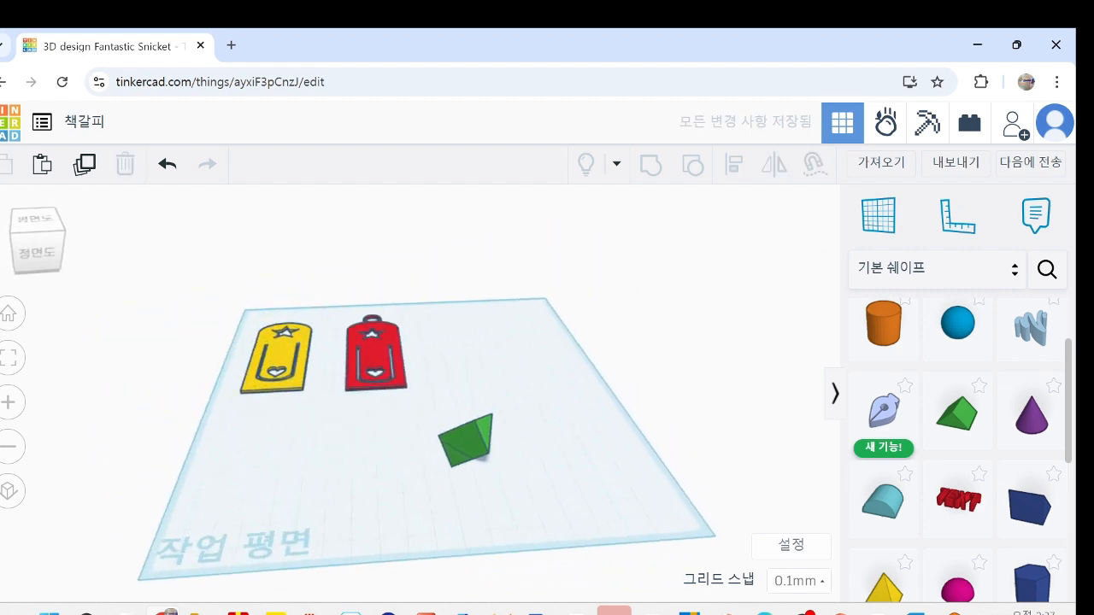
Delete the tilted green roof and return to the home view
click(465, 443)
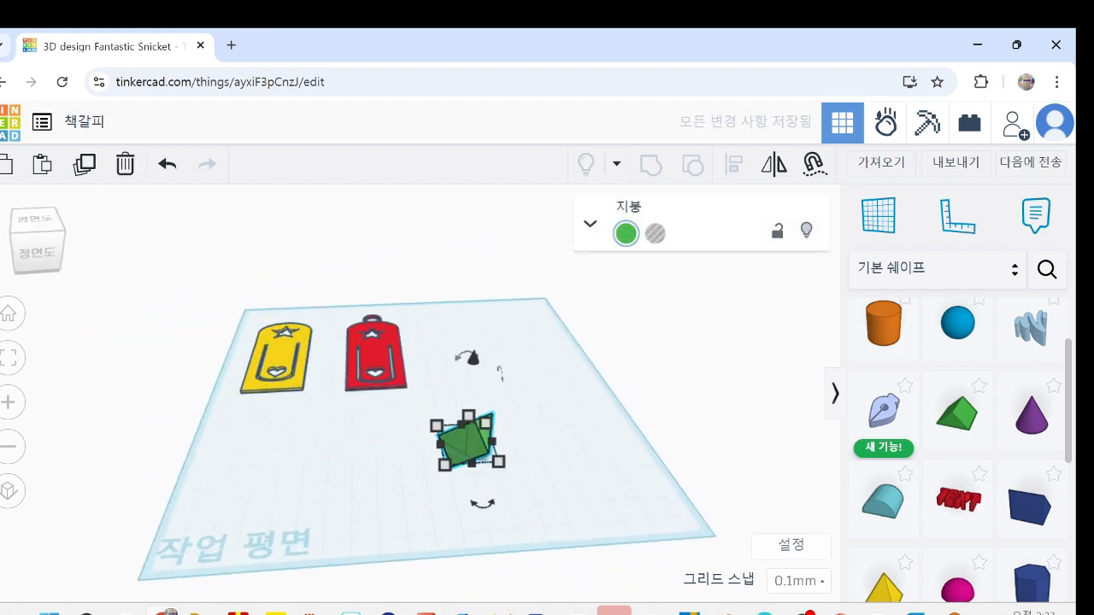
key(Delete)
click(9, 312)
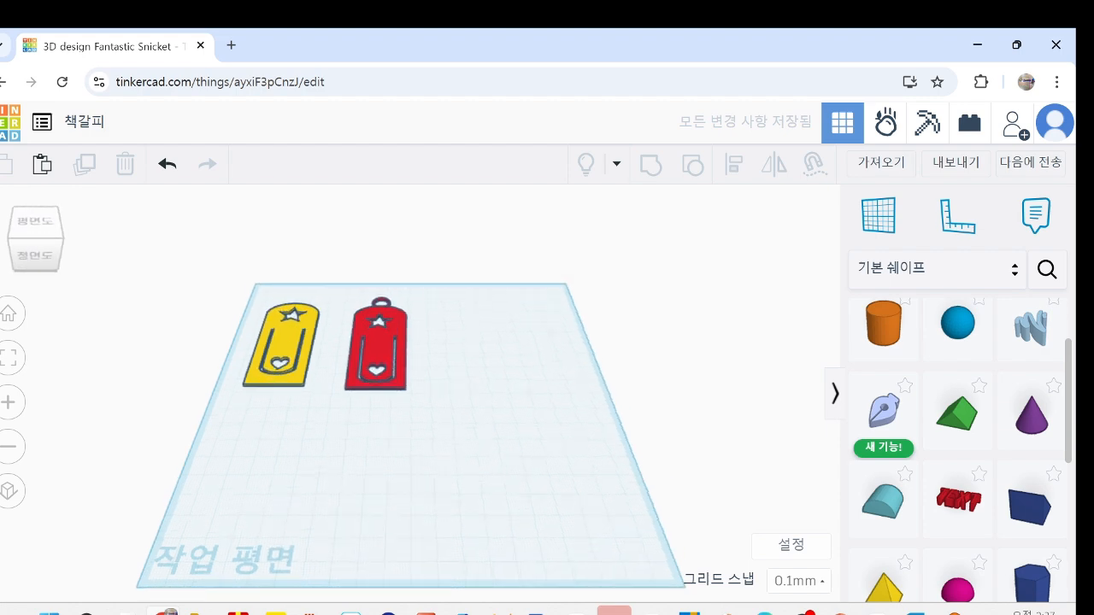